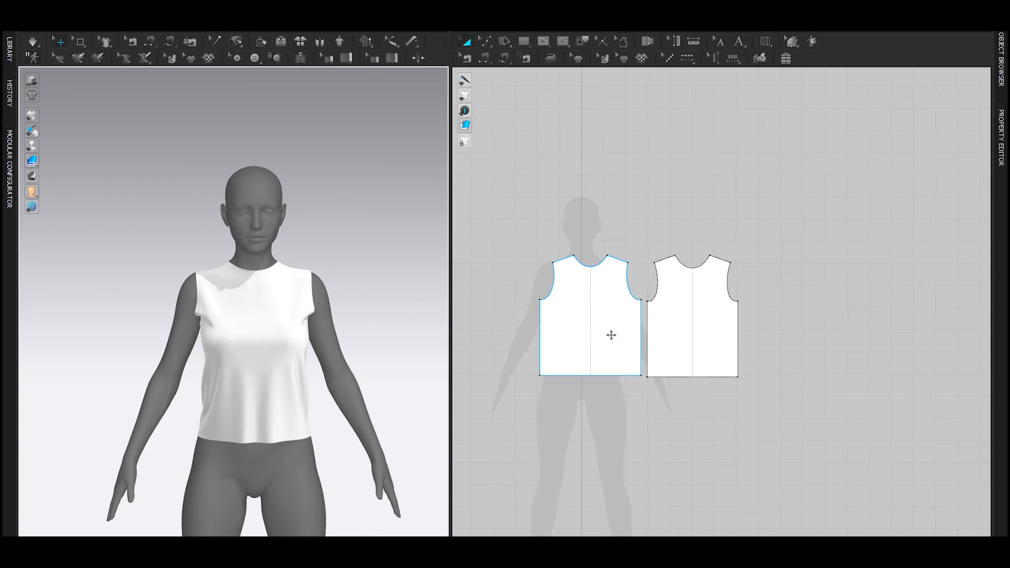
Step: Draw a rectangular pattern piece about 214 mm wide above the front and back bodice pieces
scroll(601, 339, "up", 3)
right_click_drag(568, 370, 653, 361)
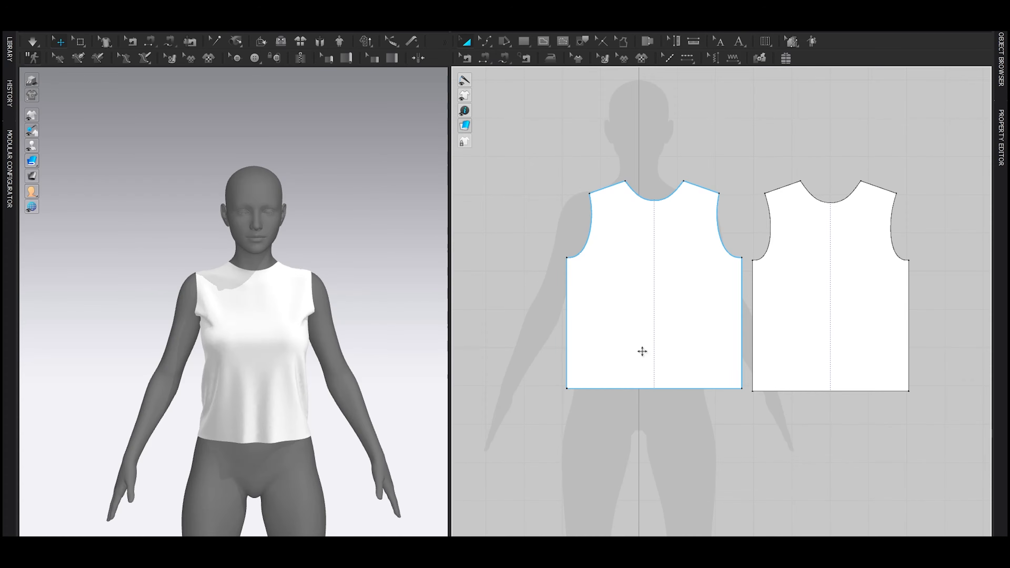
scroll(744, 316, "up", 3)
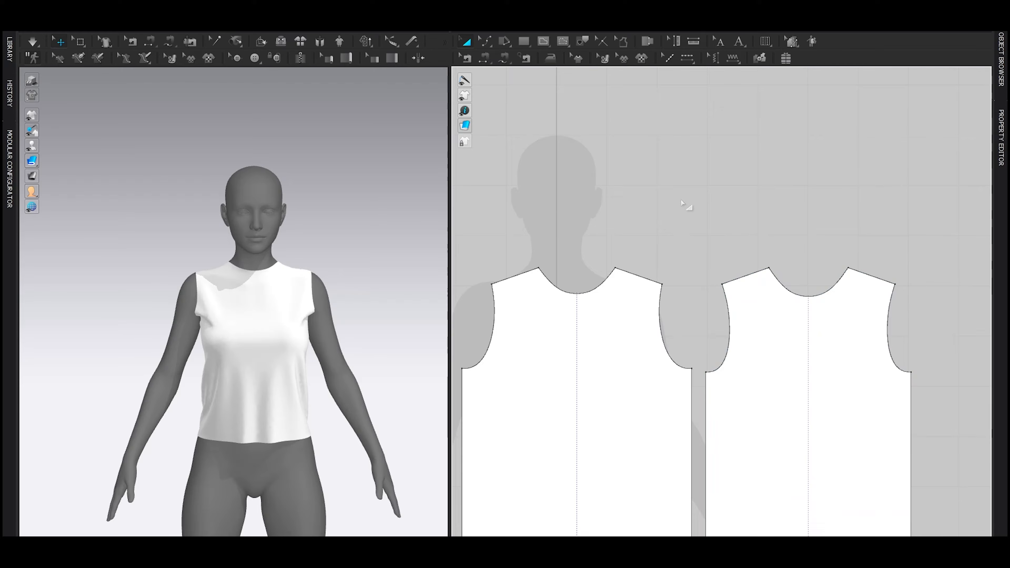
scroll(675, 239, "up", 1)
left_click_drag(617, 251, 734, 307)
key("a")
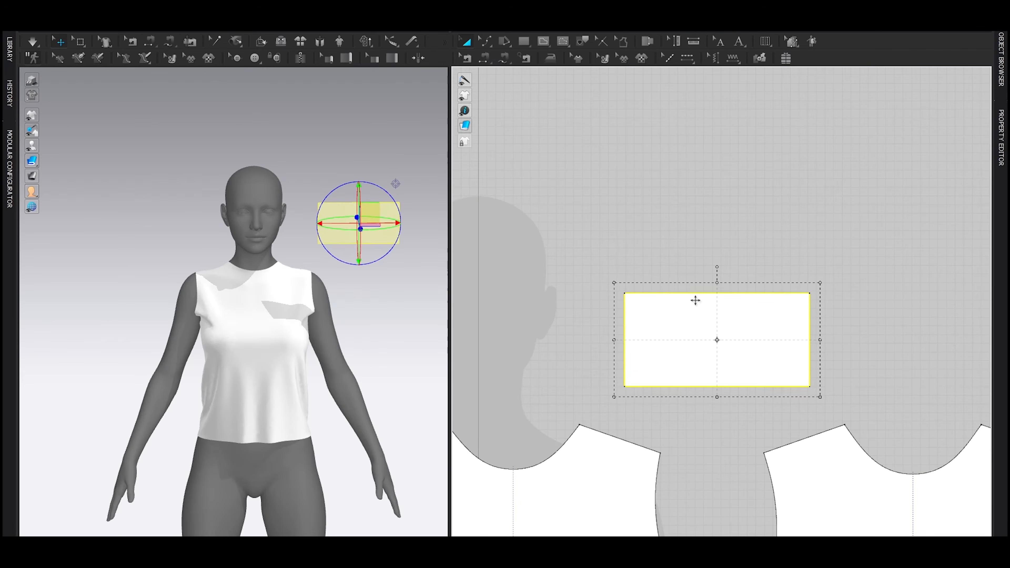
Step: Add a point near the middle of the rectangle's upper edge and pull it upward into a peak
left_click(704, 249)
key("z")
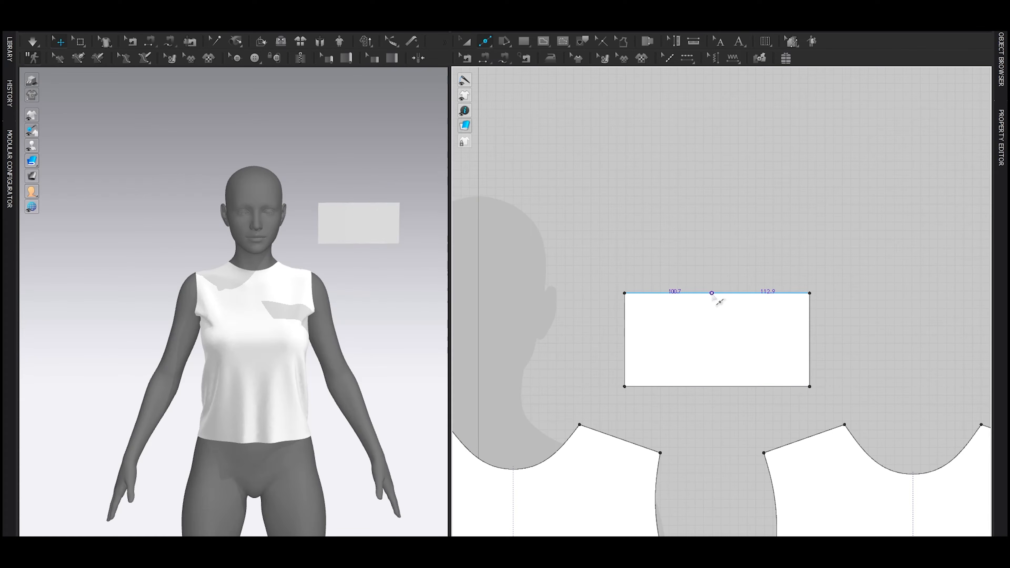
left_click(715, 294)
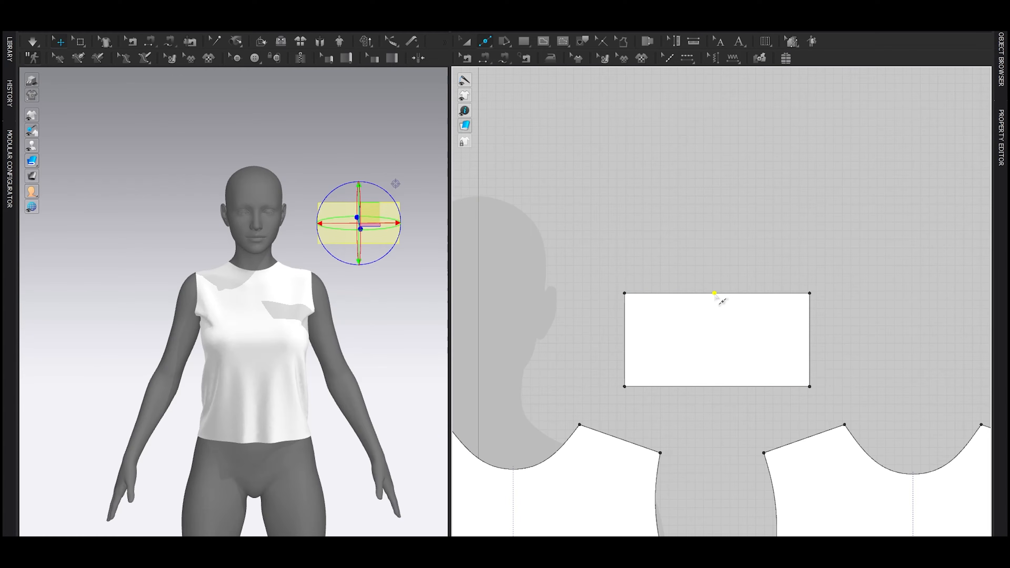
left_click_drag(714, 293, 705, 230)
Step: Round the raised point and bend the edges on both sides of it into a smooth sleeve-cap curve
right_click(714, 240)
left_click(761, 318)
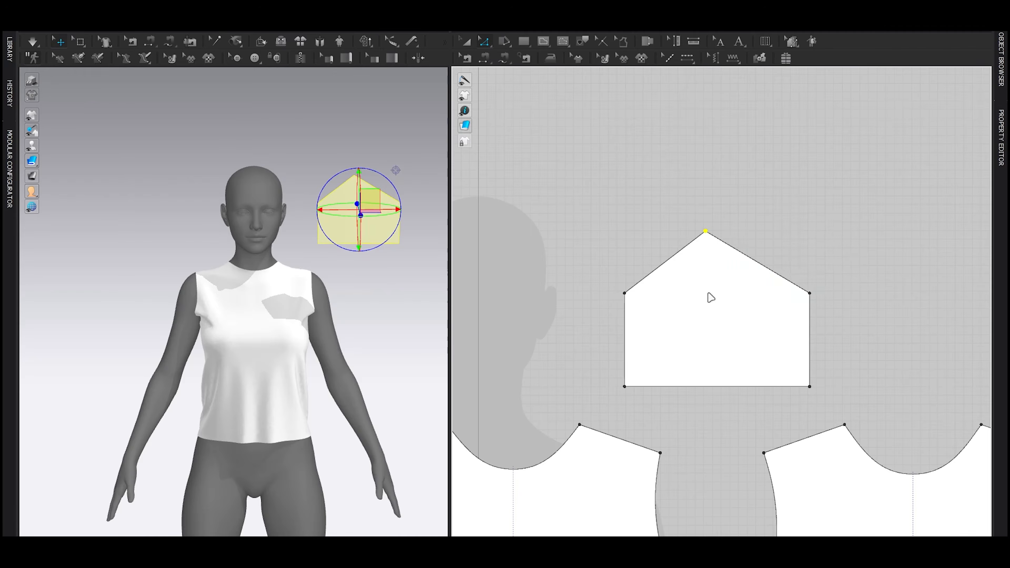
scroll(669, 289, "up", 3)
key("v")
left_click_drag(616, 272, 624, 233)
left_click_drag(810, 243, 806, 208)
left_click(719, 186)
mouse_move(627, 234)
left_mouse_down()
mouse_move(649, 255)
mouse_move(628, 296)
mouse_move(714, 201)
mouse_move(651, 240)
mouse_move(642, 235)
left_mouse_up()
Step: Sew the whole sleeve cap to the two facing armhole curves of the front and back pieces with Free Sewing
key("a")
scroll(705, 256, "down", 5)
middle_click_drag(723, 262, 679, 208)
scroll(678, 207, "up", 2)
key("m")
left_click(591, 224)
left_click(769, 223)
middle_click_drag(695, 464, 678, 347)
key("shift")
left_click(657, 397)
left_click(609, 257)
left_click(708, 257)
left_click(681, 402)
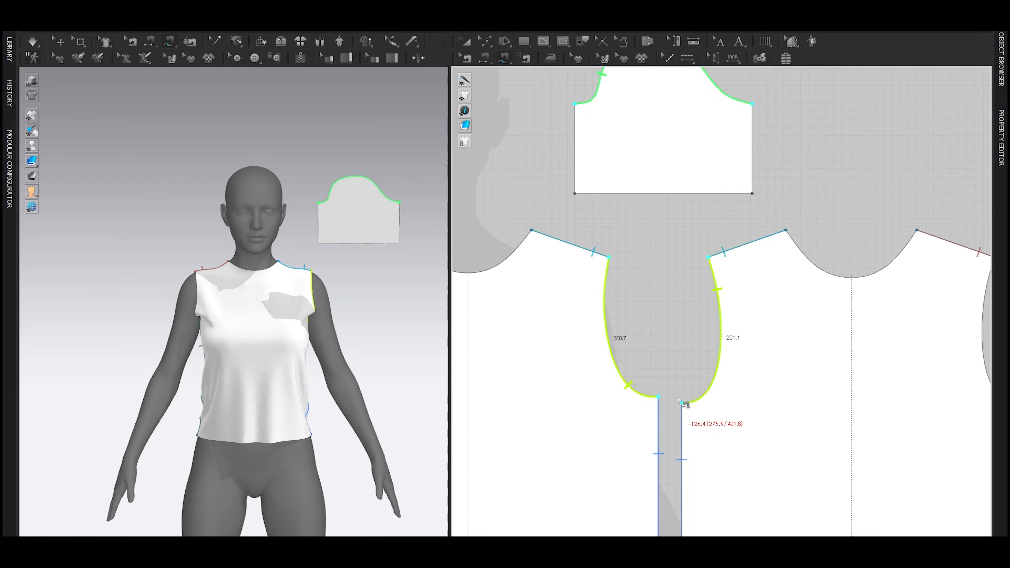
Step: Enlarge the sleeve piece proportionally until its cap length matches the combined length of the two armhole curves
scroll(678, 401, "down", 3)
middle_click_drag(684, 369, 676, 397)
left_click_drag(577, 340, 858, 162)
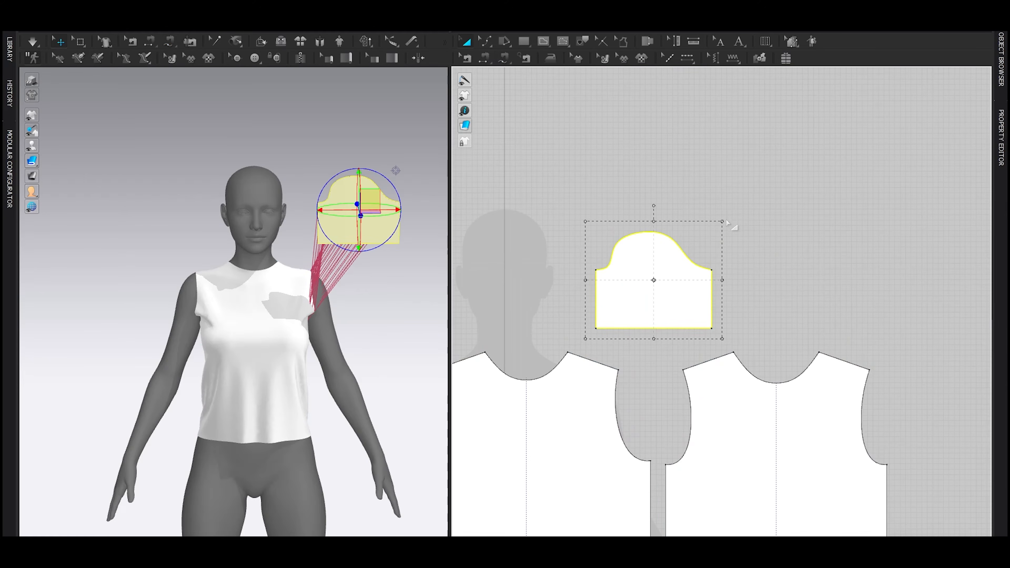
scroll(691, 210, "up", 3)
left_click(835, 164)
left_click(732, 207)
scroll(799, 169, "up", 3)
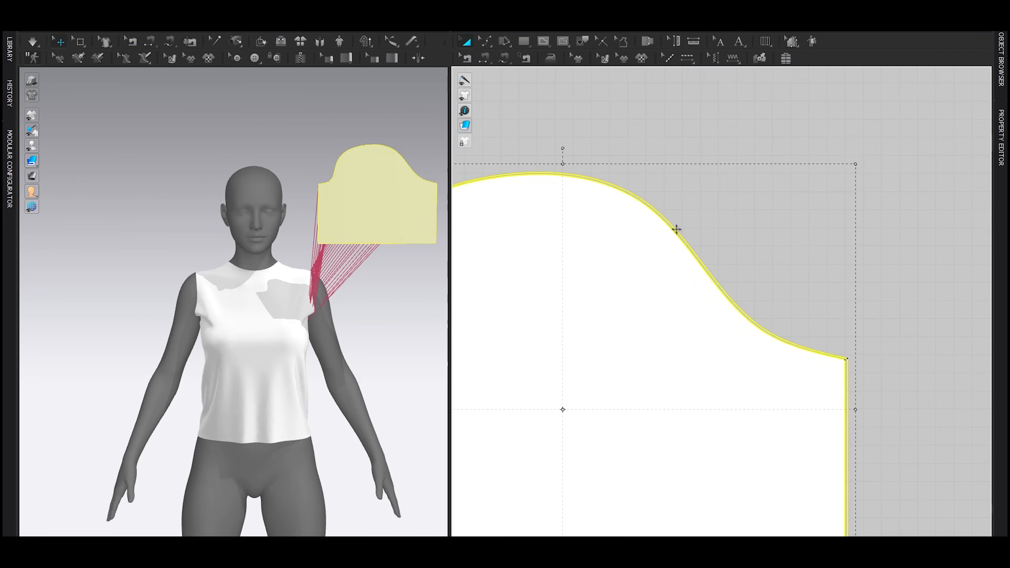
Step: Wrap the sleeve around the avatar's left arm using an arrangement point
right_click_drag(354, 297, 283, 302)
scroll(280, 302, "up", 3)
middle_click_drag(280, 302, 232, 290)
key("shift+f")
left_click(371, 433)
key("shift+f")
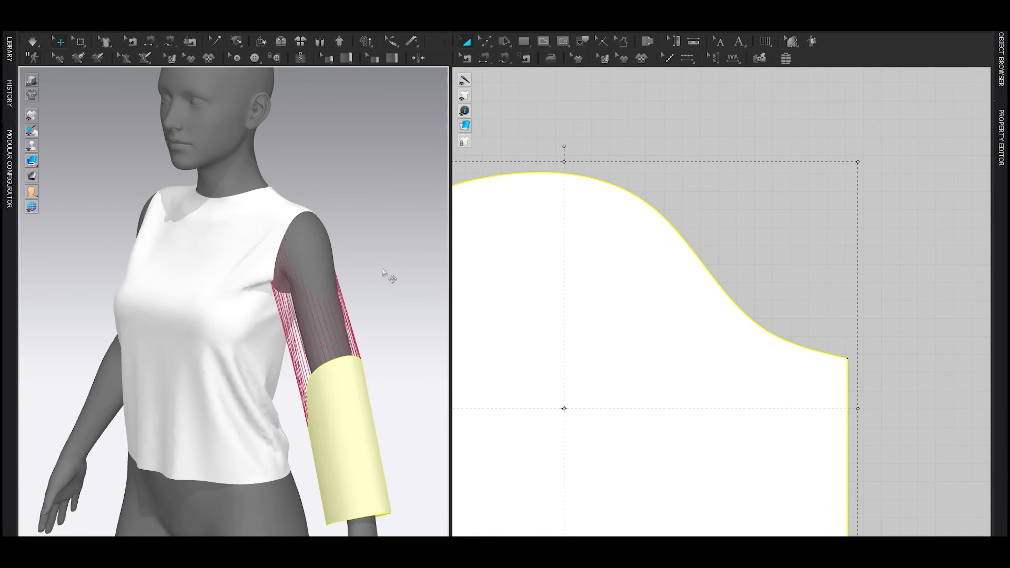
Step: Position the sleeve on the avatar's arm and run the simulation to drape it from the armhole
left_click(387, 277)
right_click_drag(350, 368, 375, 377)
left_click_drag(375, 377, 341, 257)
mouse_move(30, 148)
left_click(62, 147)
left_click(62, 147)
left_click(387, 198)
key("space")
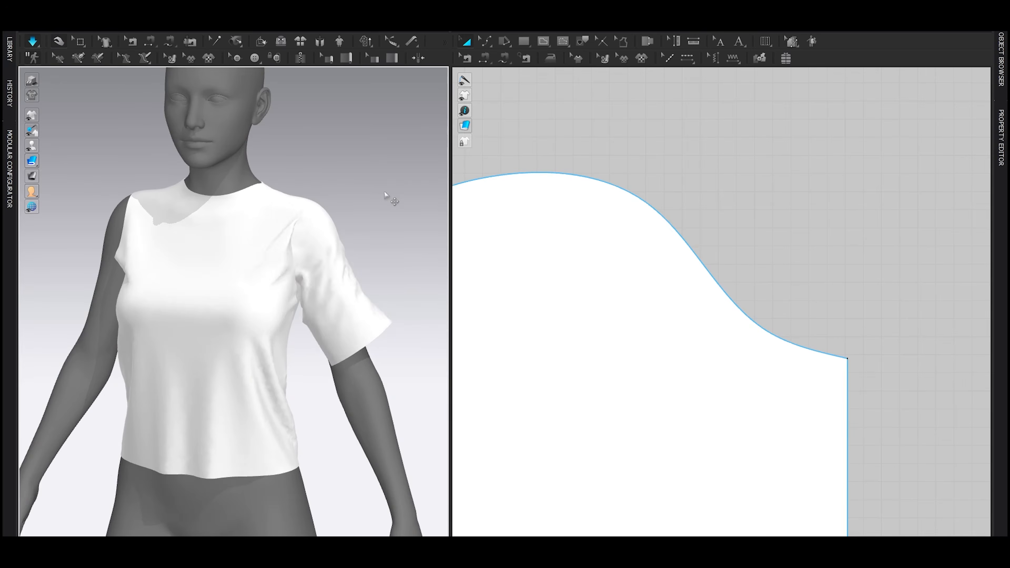
key("space")
Step: Sew the sleeve's two straight side edges together to close the underarm seam
right_click_drag(398, 304, 419, 303)
middle_click_drag(582, 314, 644, 310)
scroll(644, 310, "down", 5)
key("n")
left_click(558, 346)
left_click(799, 346)
key("a")
left_click_drag(689, 334, 701, 240)
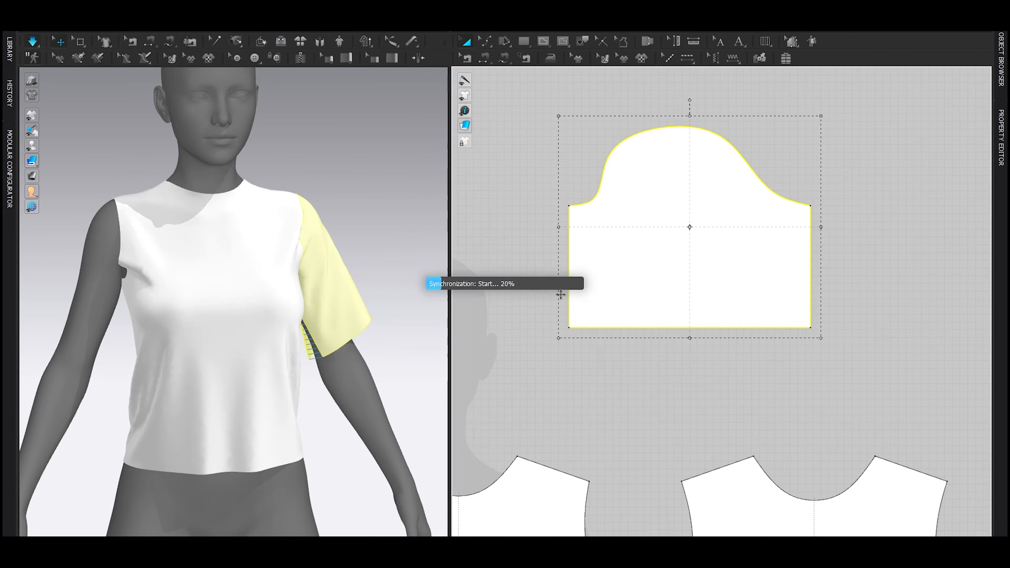
Step: Simulate the garment and tug the sleeve so its underarm seam closes around the arm
key("space")
right_click_drag(360, 311, 329, 327)
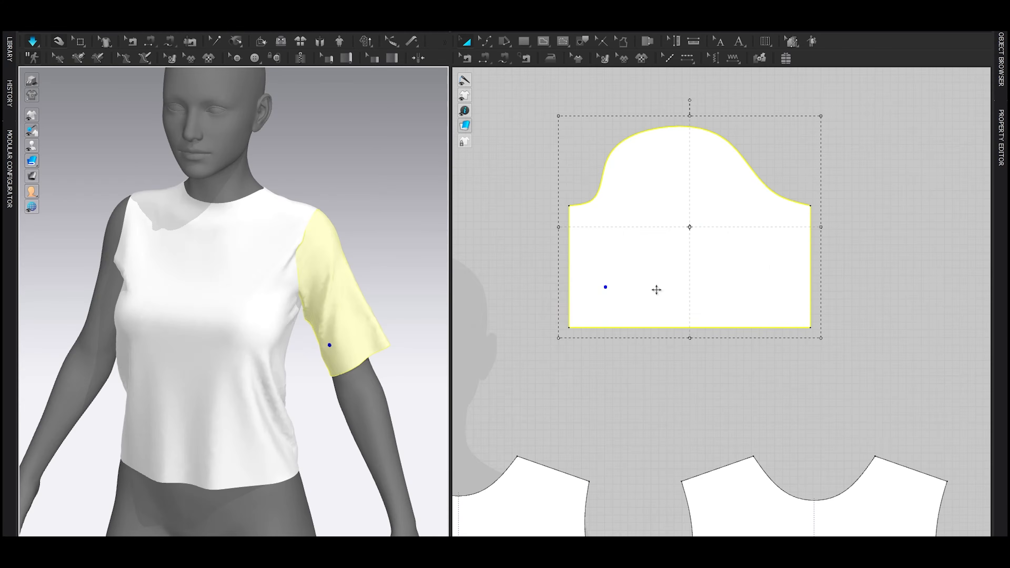
key("space")
Step: Duplicate the sleeve as a linked symmetric piece for the other arm and place it beside the original
scroll(731, 309, "down", 5)
key("ctrl+d")
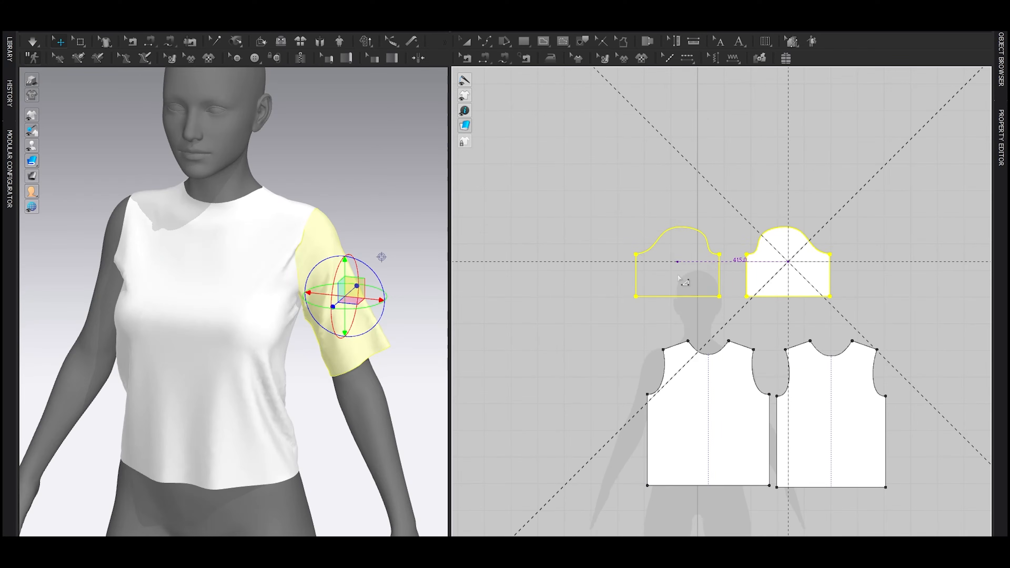
left_click(678, 275, "shift")
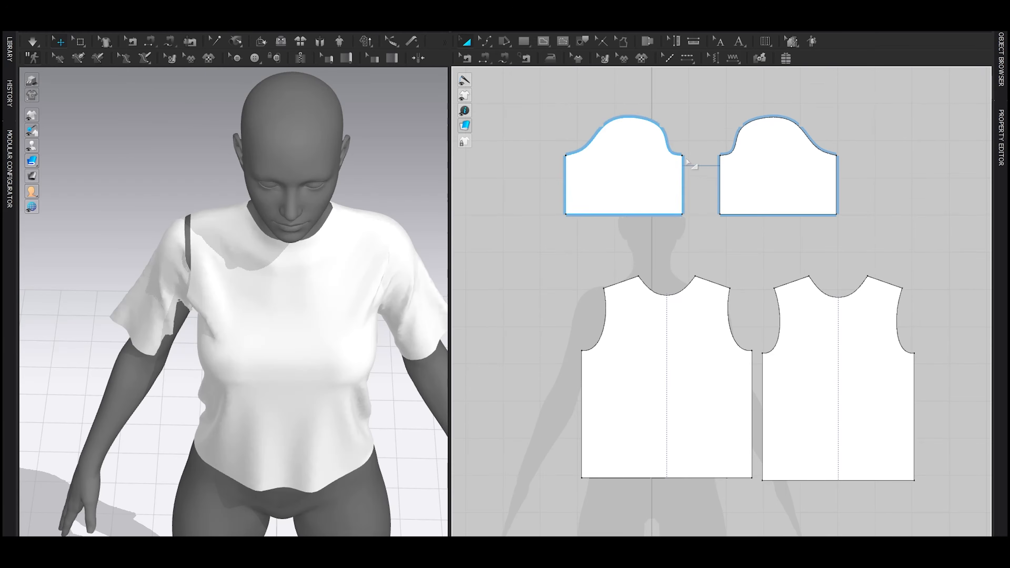
Step: Sew the mirrored sleeve's cap to the open armhole curves of the front and back pieces
left_click(682, 155)
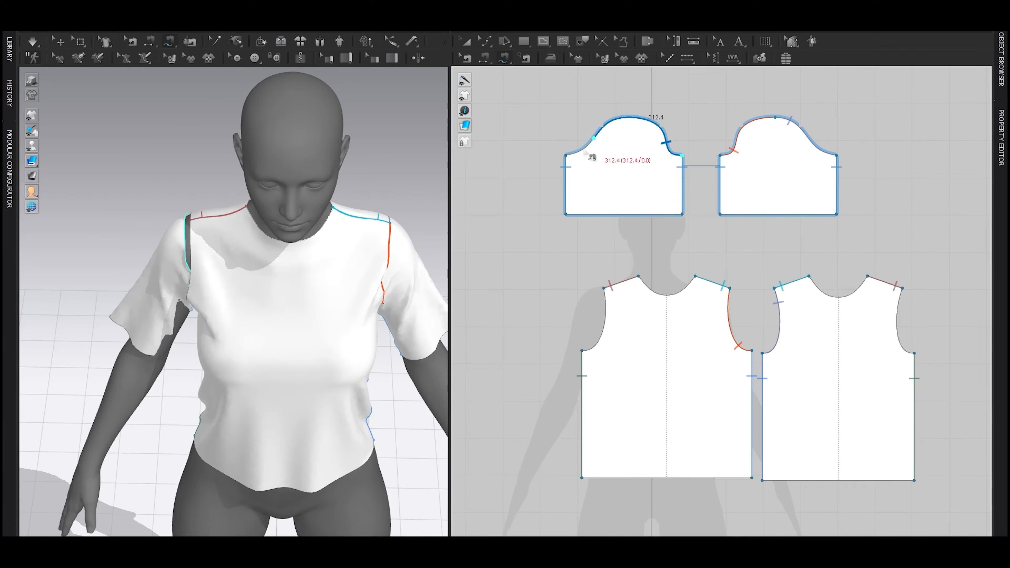
left_click(565, 156)
left_click(582, 350)
left_click(603, 287)
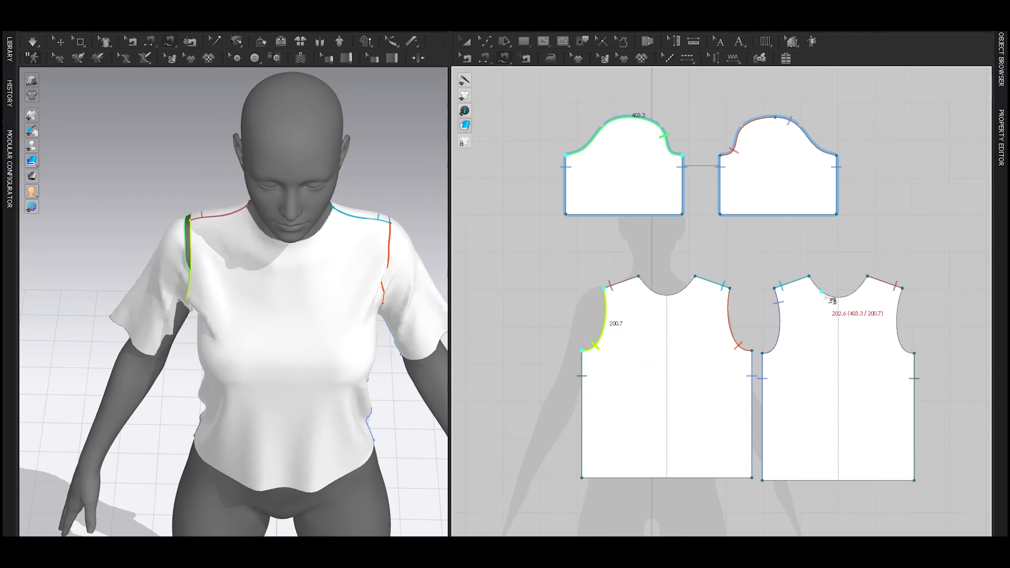
left_click(902, 287, "shift")
left_click(914, 353, "shift")
Step: Simulate the T-shirt and tug the fabric near the new sleeve until the garment settles
key("space")
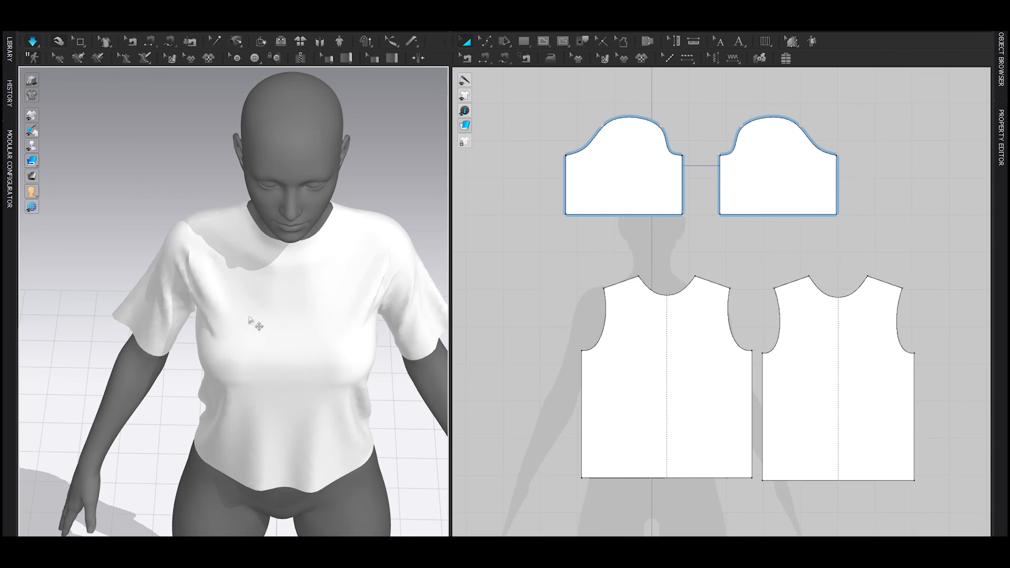
right_click_drag(198, 333, 209, 307)
key("space")
scroll(289, 296, "down", 5)
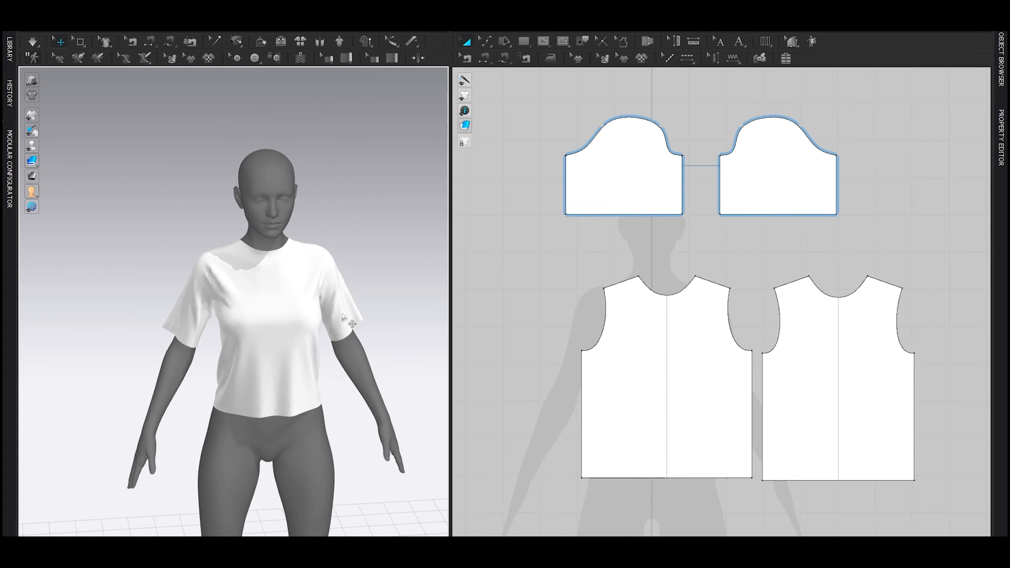
right_click_drag(289, 297, 312, 304)
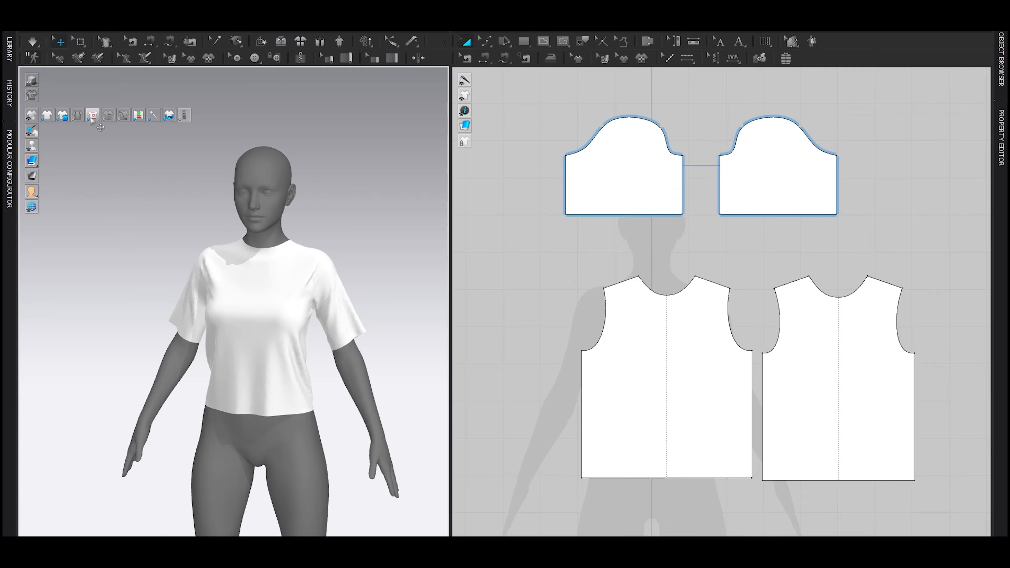
Step: Draw a horizontal internal line about 126 mm long across the upper chest of the front piece
scroll(586, 312, "up", 3)
left_click(545, 41)
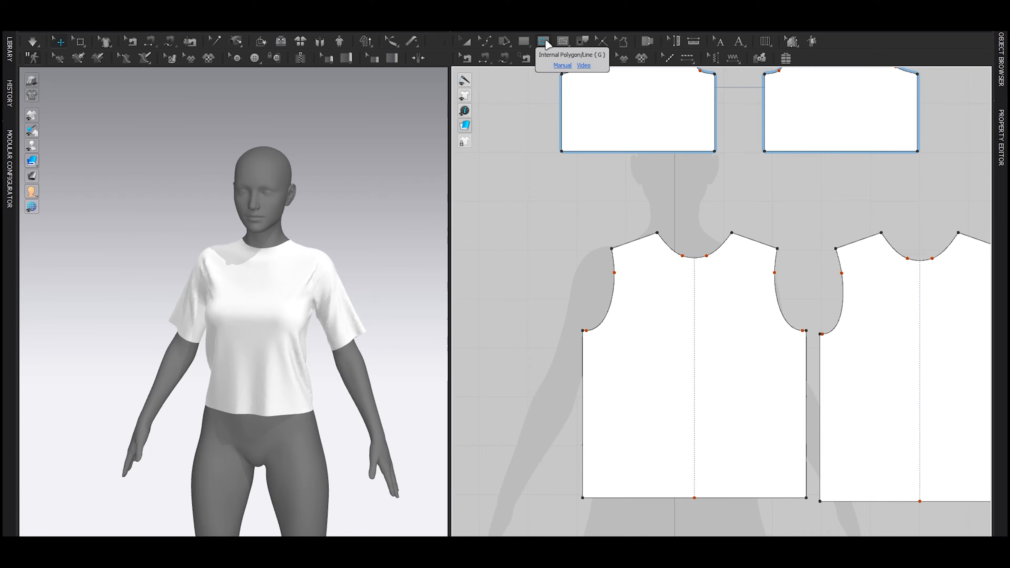
left_click(643, 292)
double_click(705, 293)
key("z")
Step: Nudge the front internal line slightly upward and extend it to the pattern outline
scroll(242, 313, "up", 5)
right_click_drag(242, 312, 318, 312)
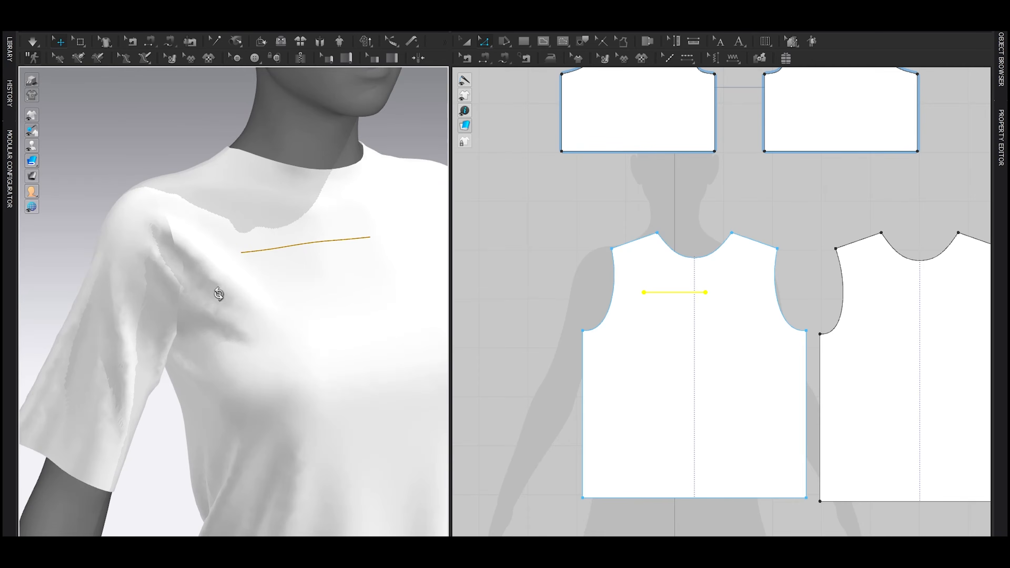
right_click_drag(219, 294, 659, 303)
left_click_drag(663, 295, 666, 291)
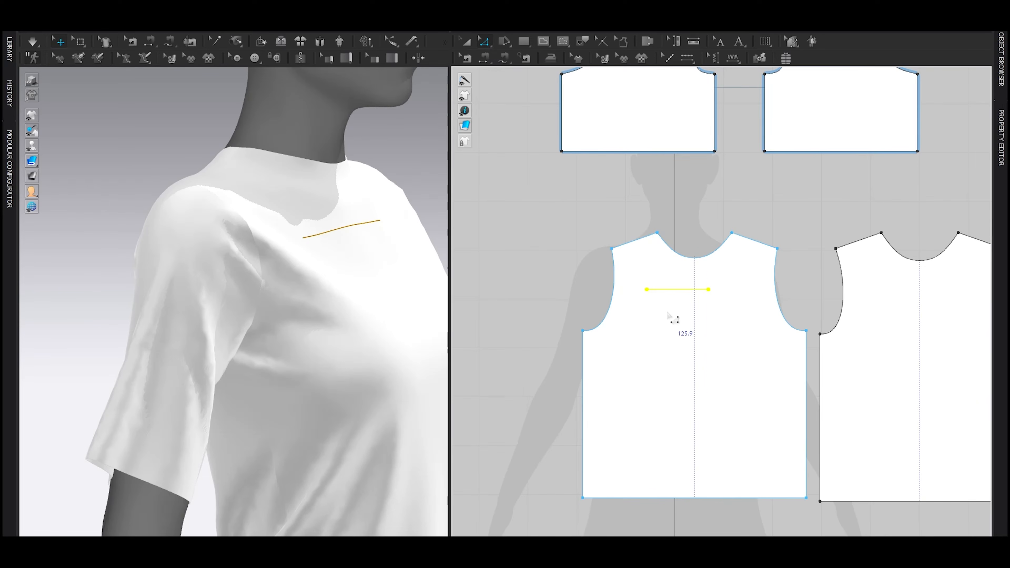
middle_click_drag(667, 313, 628, 319)
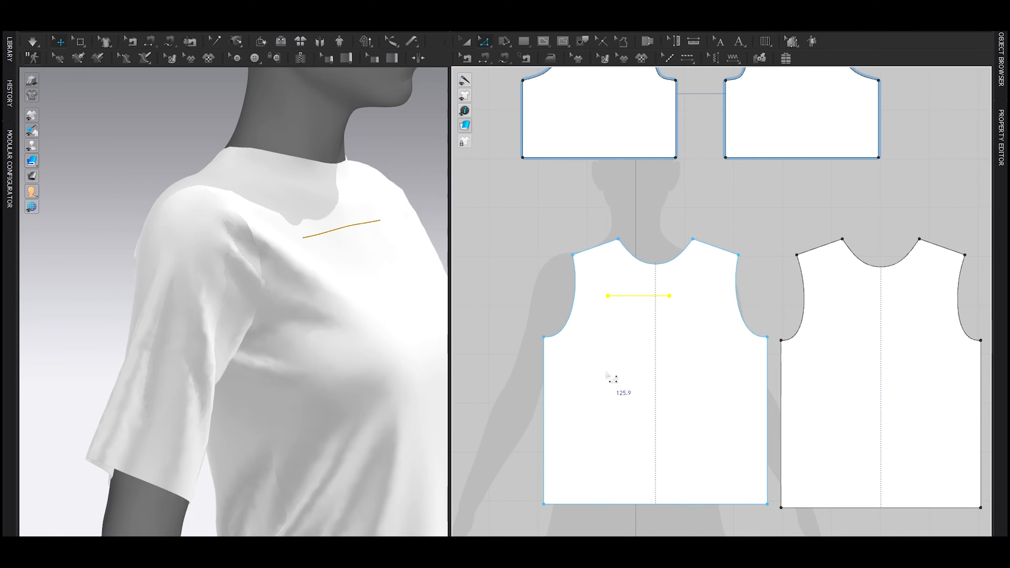
right_click(617, 296)
mouse_move(666, 453)
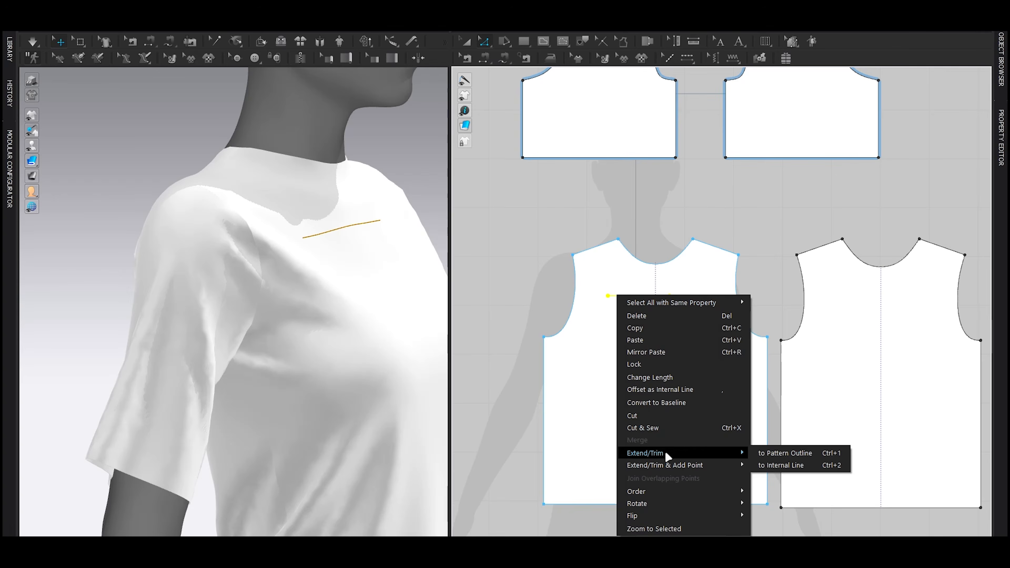
left_click(763, 453)
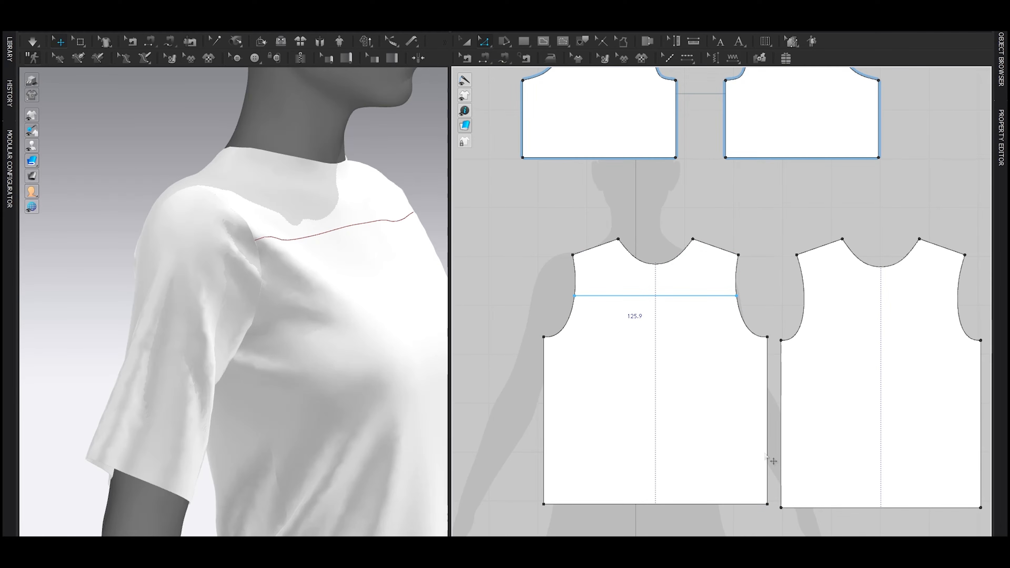
Step: Draw a horizontal internal line on the back piece level with the front one and extend it to both armholes
scroll(765, 455, "down", 6)
scroll(842, 443, "up", 5)
left_click(851, 366)
scroll(779, 328, "up", 4)
key("g")
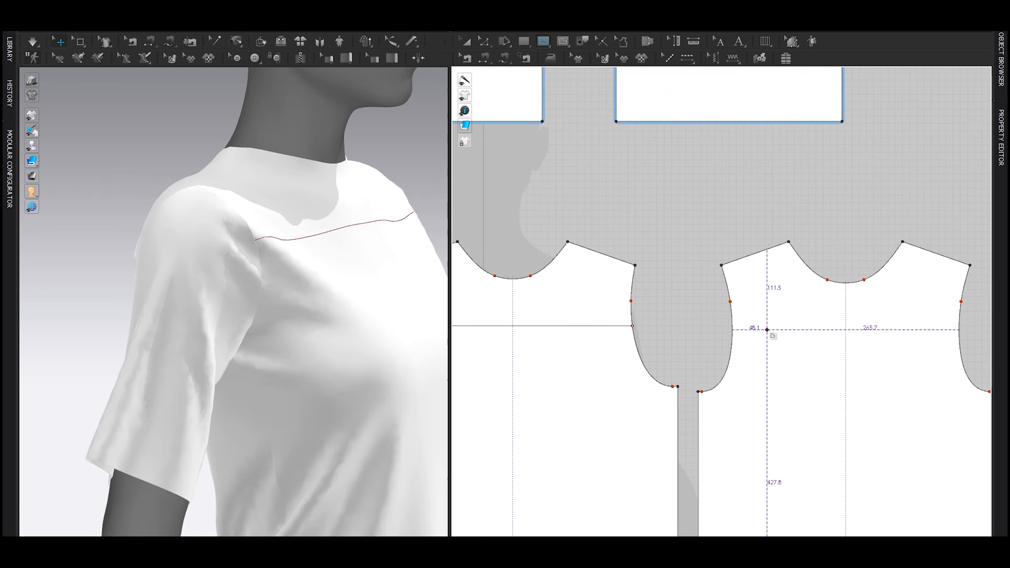
key("z")
key("ctrl+e")
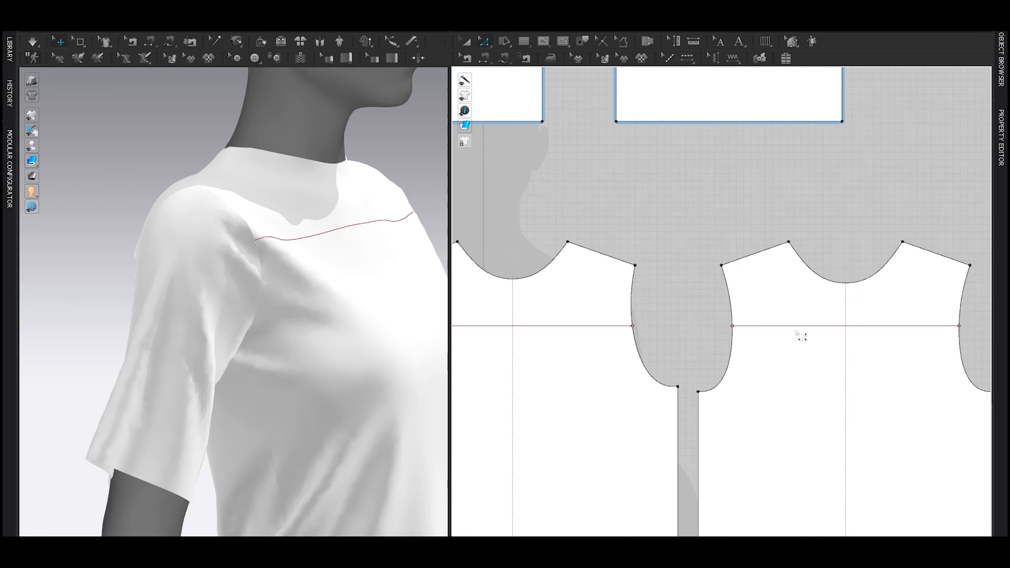
Step: Check the line heights on the avatar and raise the back piece's internal line slightly
right_click_drag(175, 216, 281, 229)
right_click_drag(271, 273, 210, 266)
left_click_drag(740, 326, 740, 318)
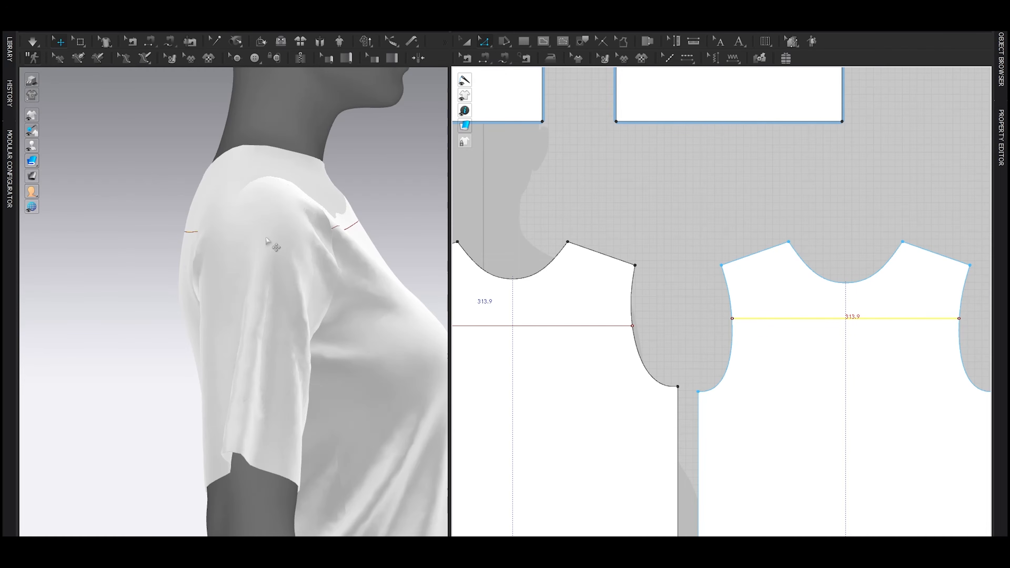
left_click(762, 321)
Step: Cut the front and back pieces along their horizontal internal lines
scroll(764, 320, "down", 5)
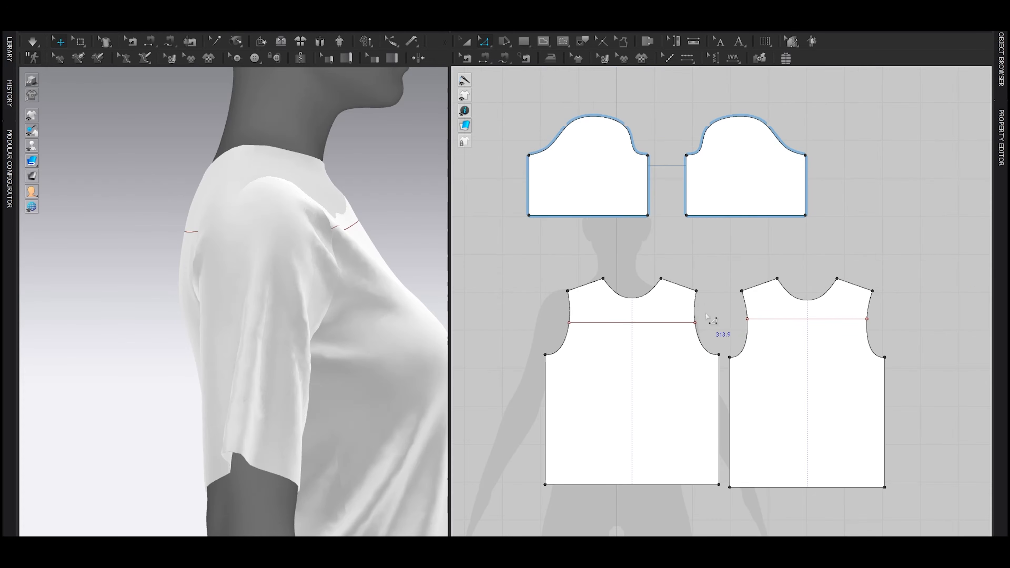
left_click(631, 323)
left_click(791, 319, "shift")
right_click(782, 319)
left_click(809, 429)
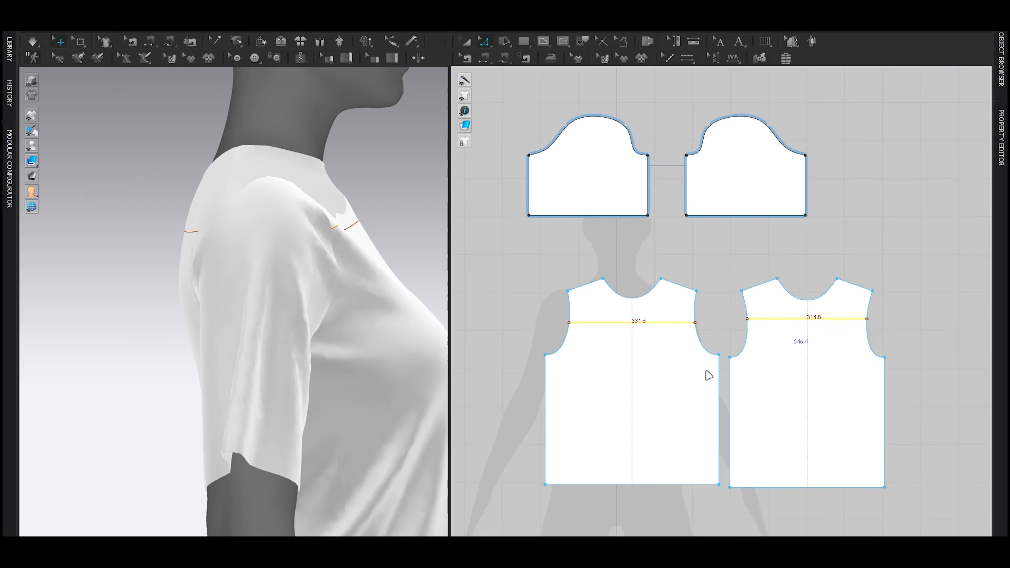
Step: Delete the cut-off neck and shoulder sections of the front and back pieces
key("a")
left_click(672, 308)
left_click(804, 308, "shift")
key("Delete")
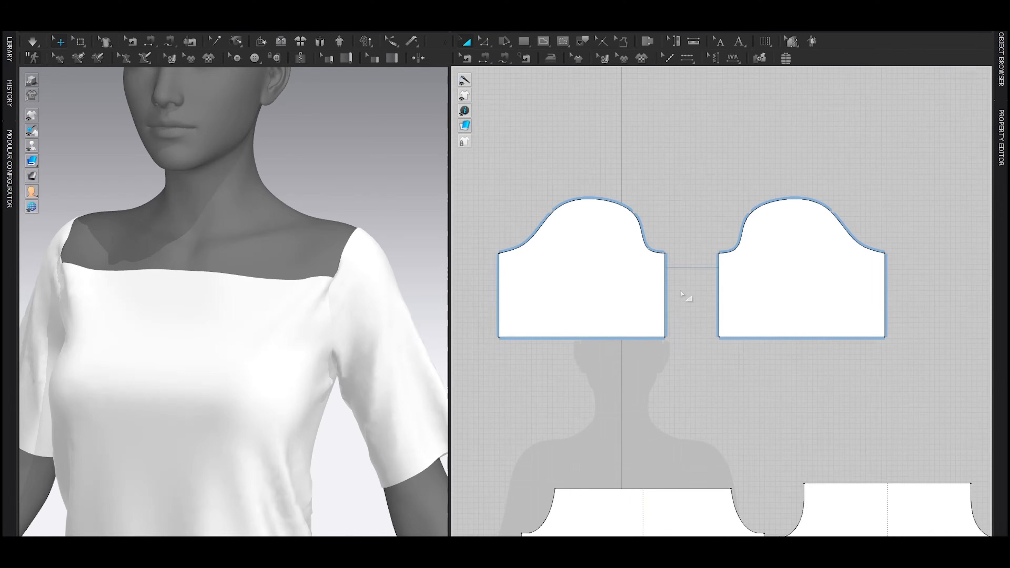
Step: Examine the sleeve cap's seams to see where they end against the shortened front and back armholes
scroll(731, 395, "up", 3)
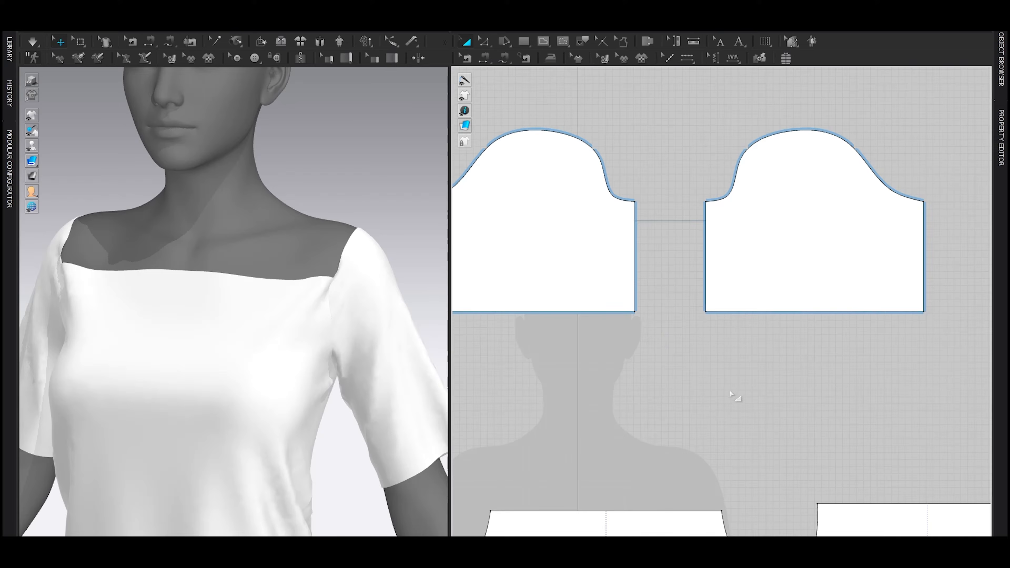
middle_click_drag(811, 456, 709, 383)
key("b")
middle_click_drag(764, 86, 786, 265)
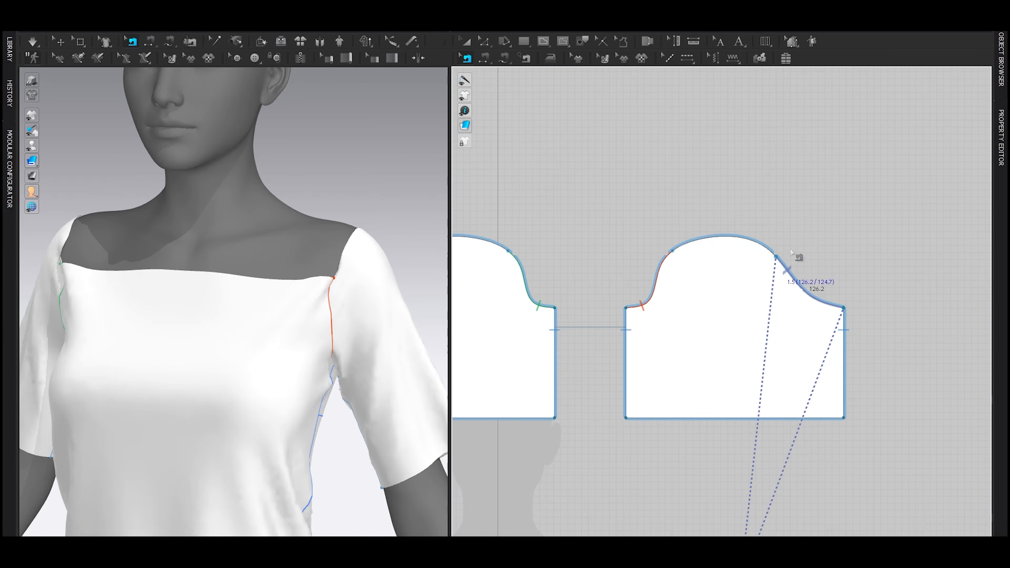
scroll(700, 270, "up", 2)
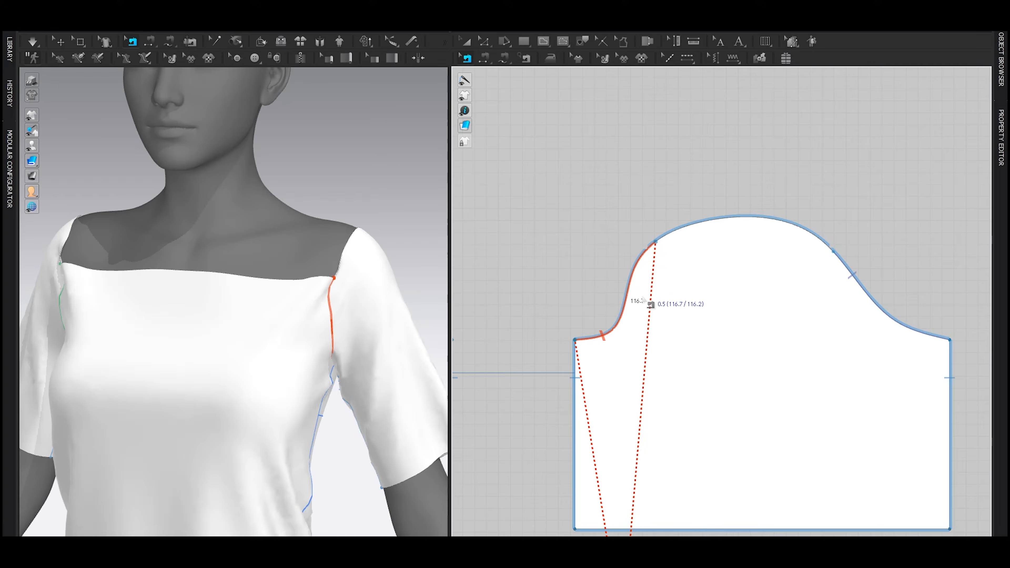
scroll(605, 321, "up", 1)
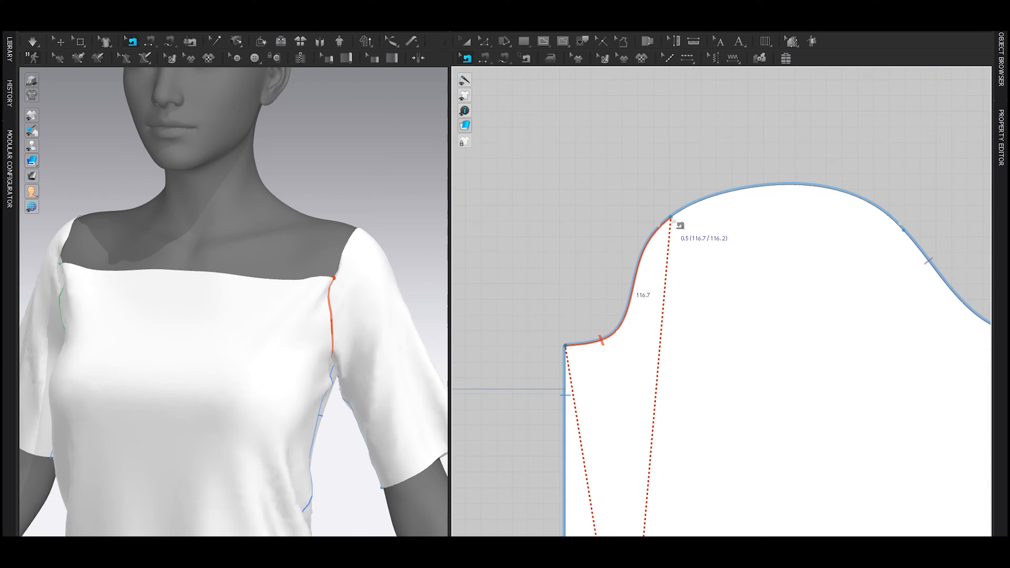
Step: Add pattern points on the sleeve cap where the two armhole seams end, one on each side
right_click(650, 248)
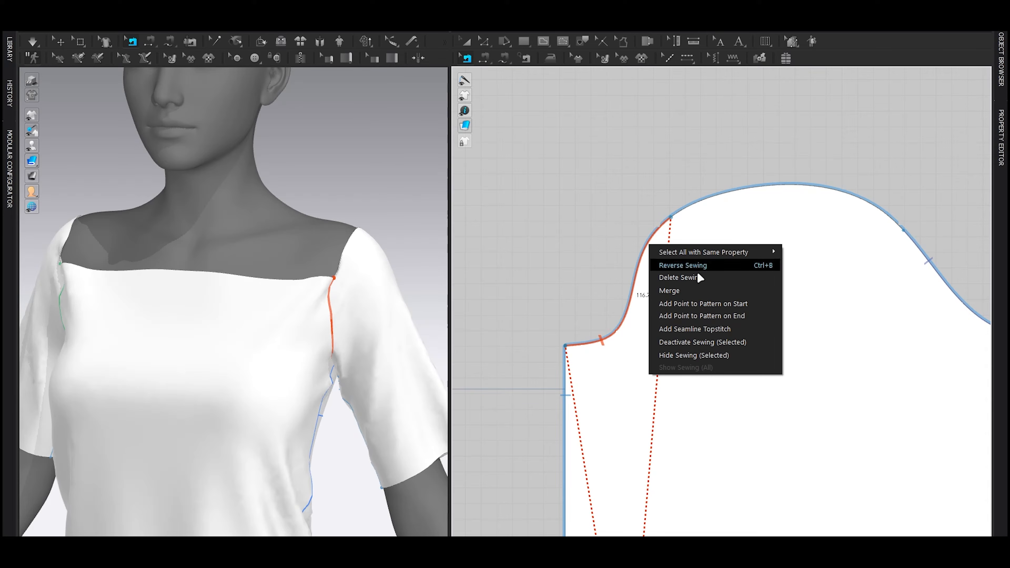
left_click(707, 315)
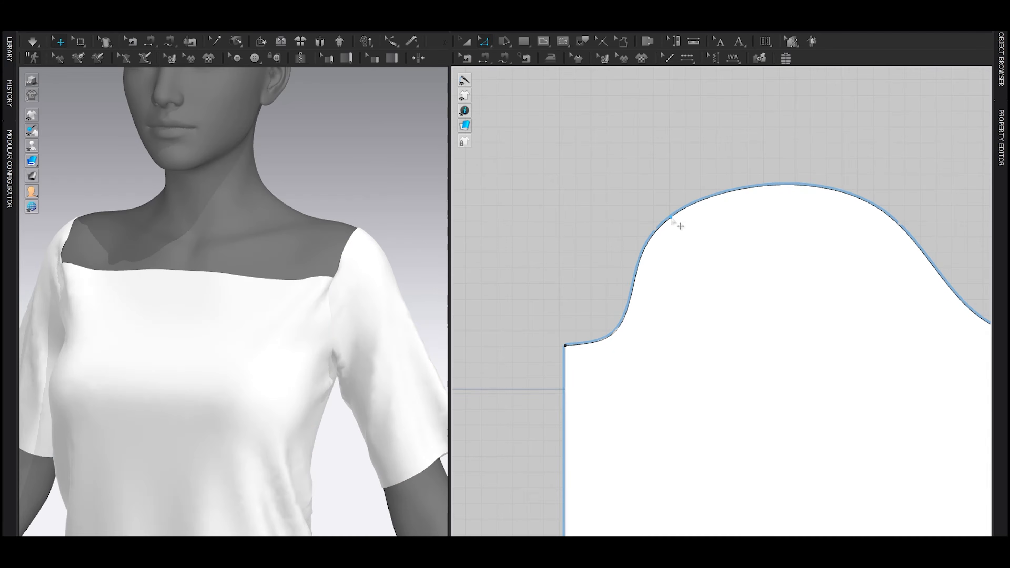
scroll(797, 293, "down", 3)
scroll(757, 307, "up", 1)
key("n")
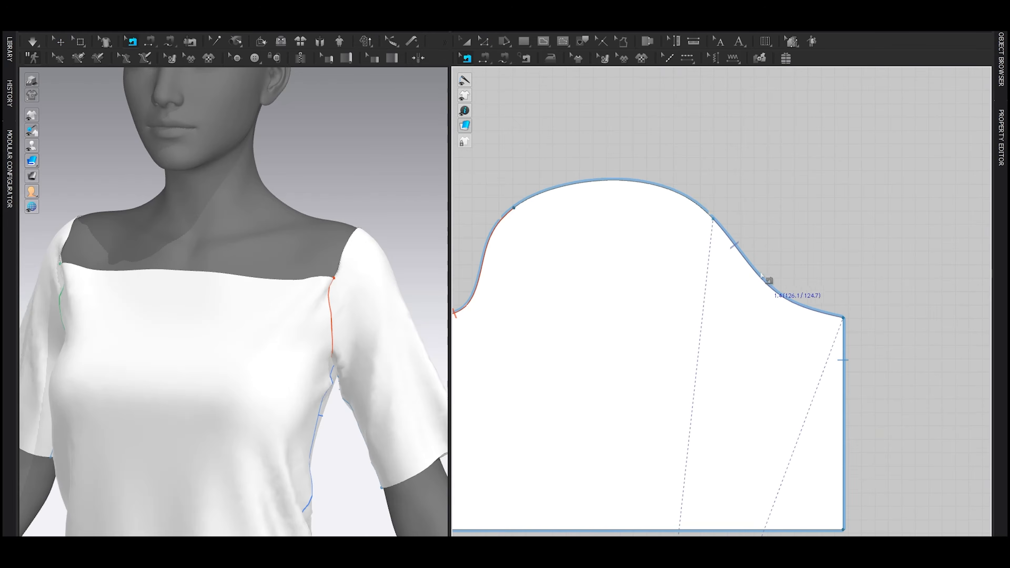
left_click(742, 256)
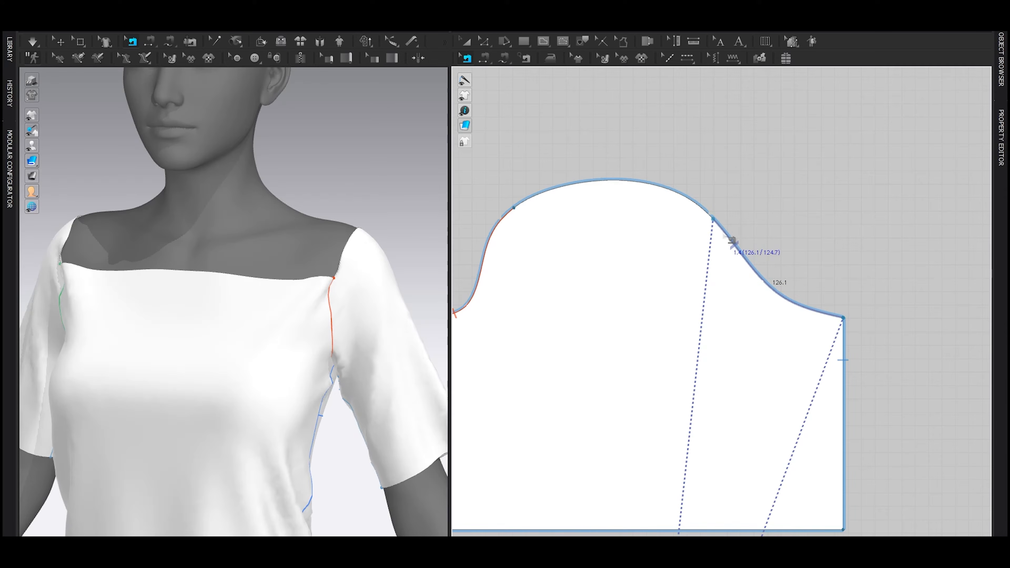
right_click(730, 236)
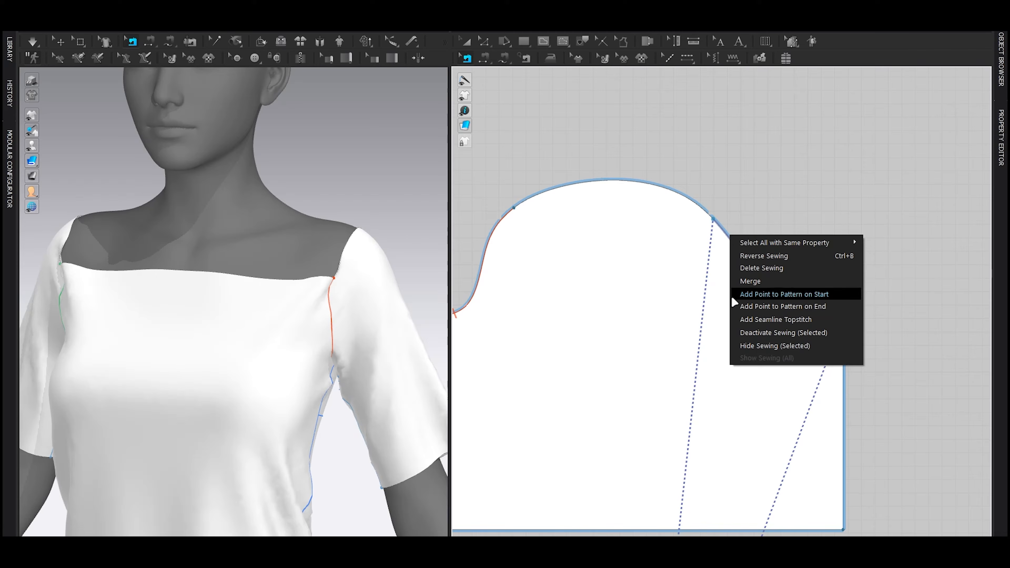
left_click(791, 299)
middle_click_drag(595, 297, 652, 319)
key("g")
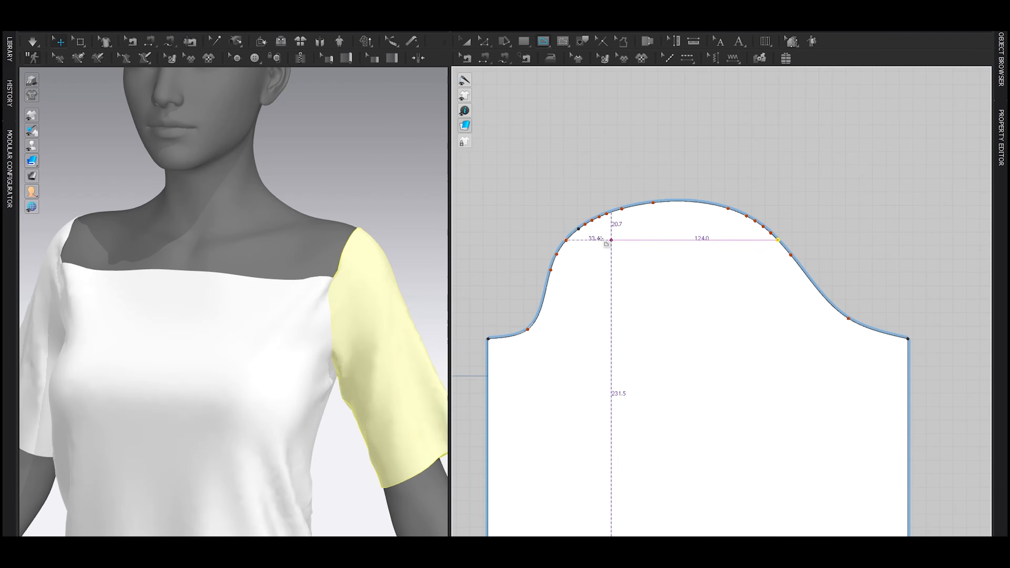
left_click(579, 229)
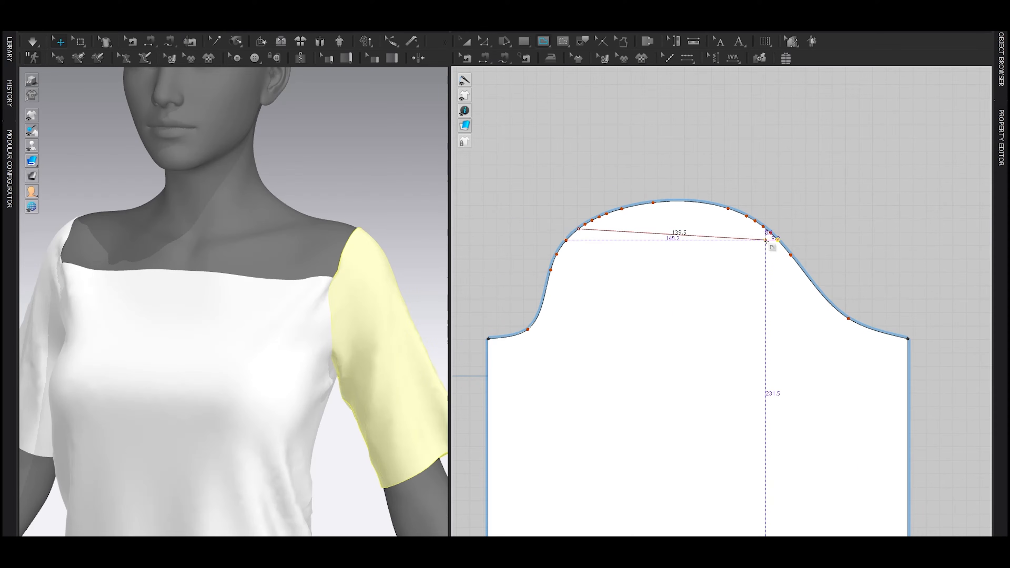
key("z")
left_click(805, 177)
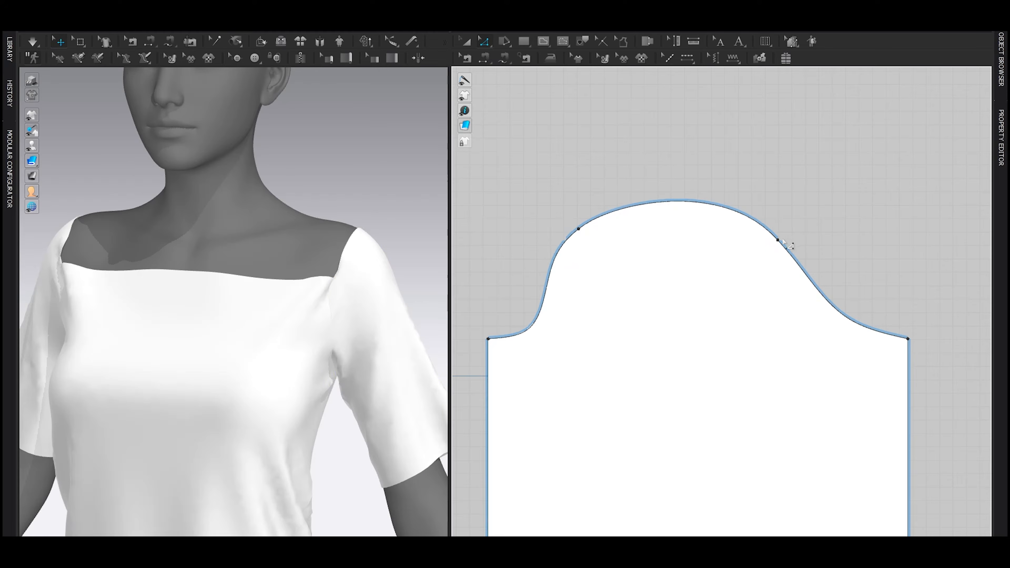
Step: Draw a straight internal line across the sleeve cap between the two seam end points
key("g")
scroll(587, 224, "up", 3)
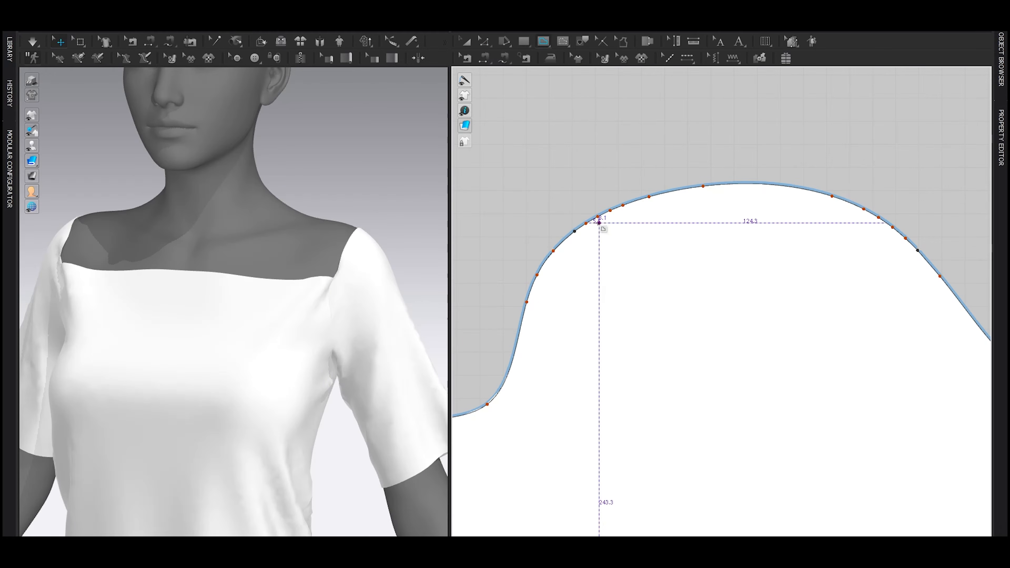
left_click(574, 231)
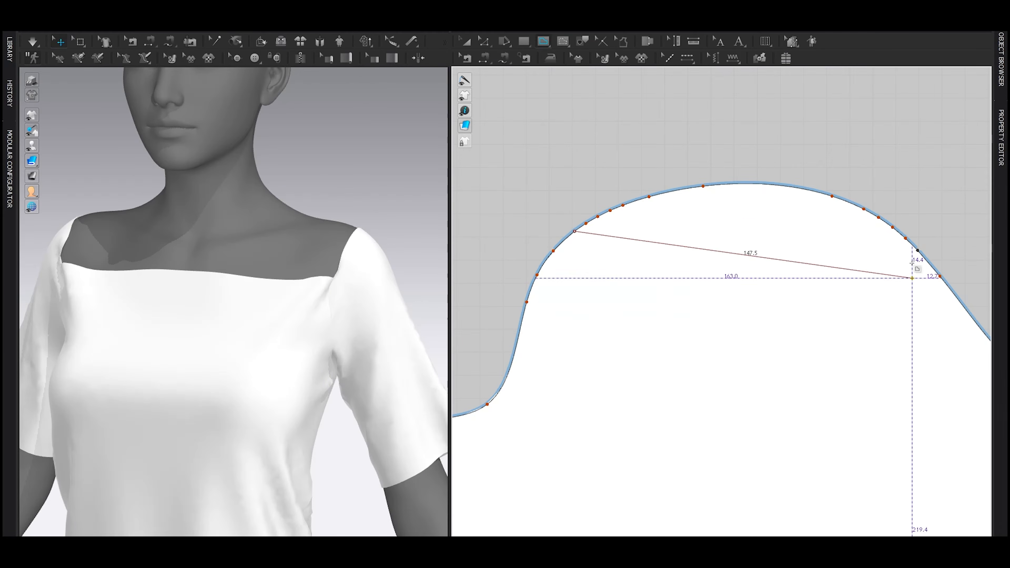
double_click(916, 251)
scroll(831, 297, "down", 5)
Step: Cut both sleeves along their internal lines and delete the cut-off cap sections
key("z")
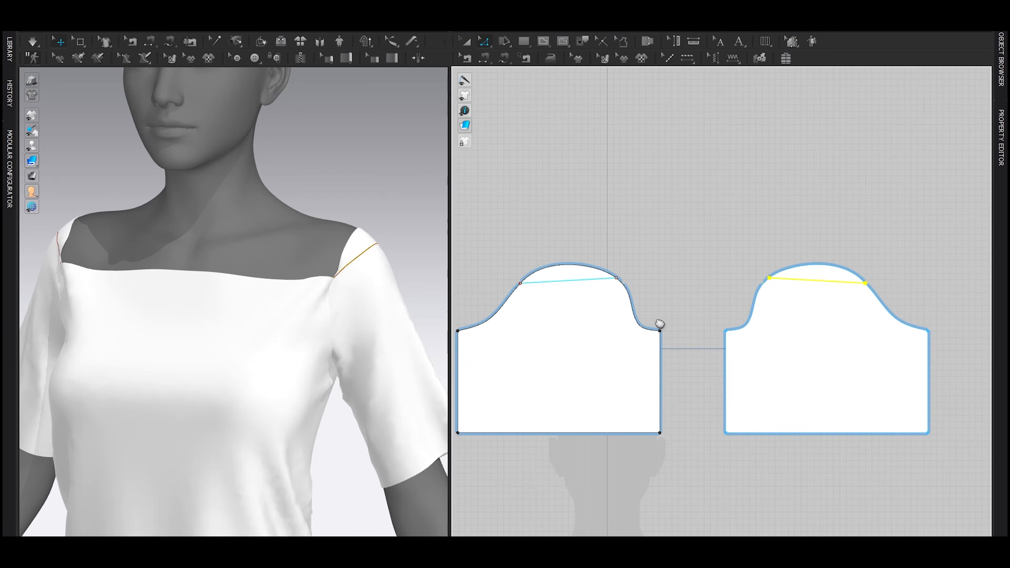
middle_click_drag(655, 321, 675, 311)
right_click(817, 269)
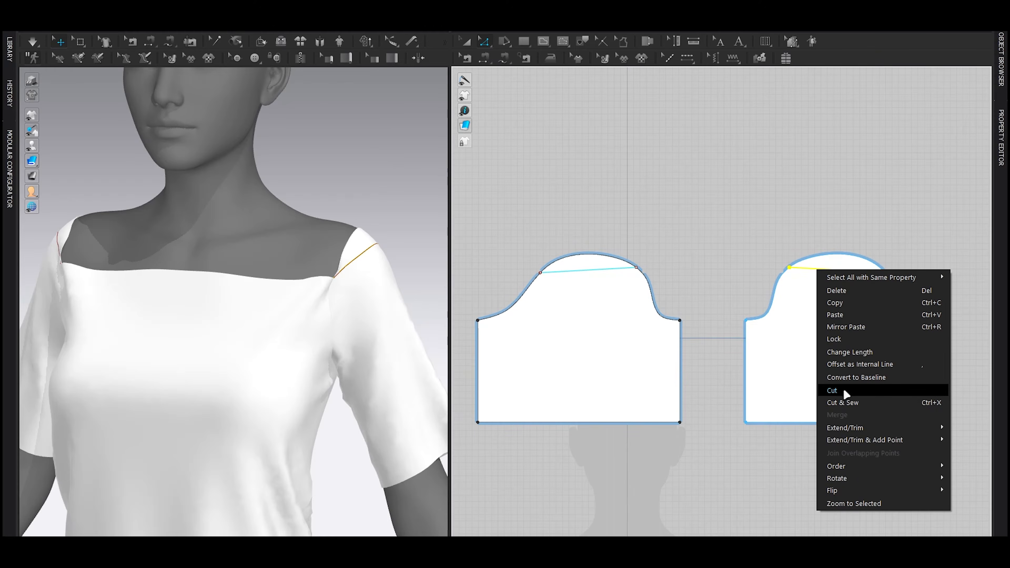
left_click(842, 402)
key("a")
left_click(835, 254)
left_click(582, 257, "shift")
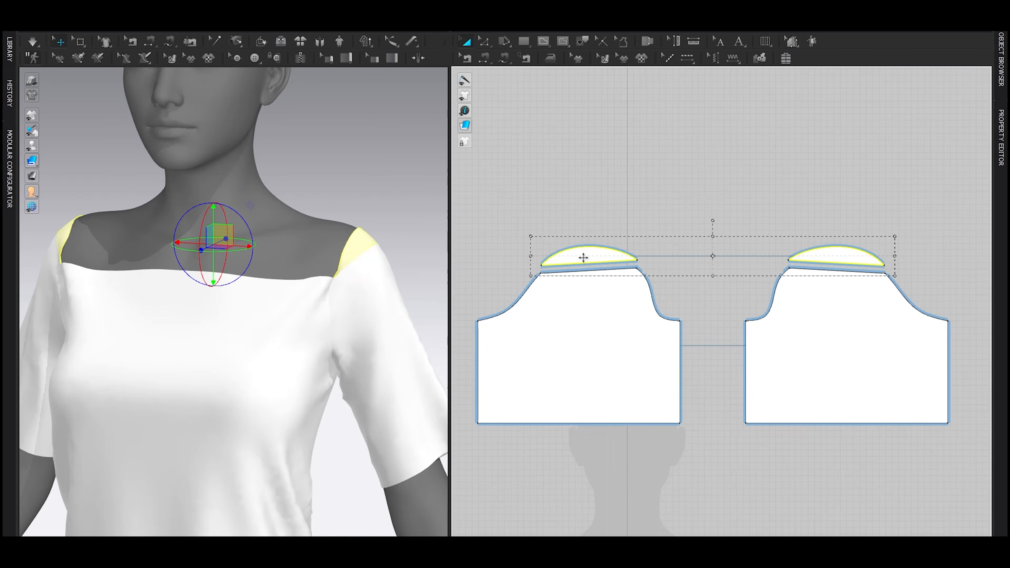
key("Delete")
Step: Simulate the garment and pull the sleeves down off the shoulders on the avatar
key("space")
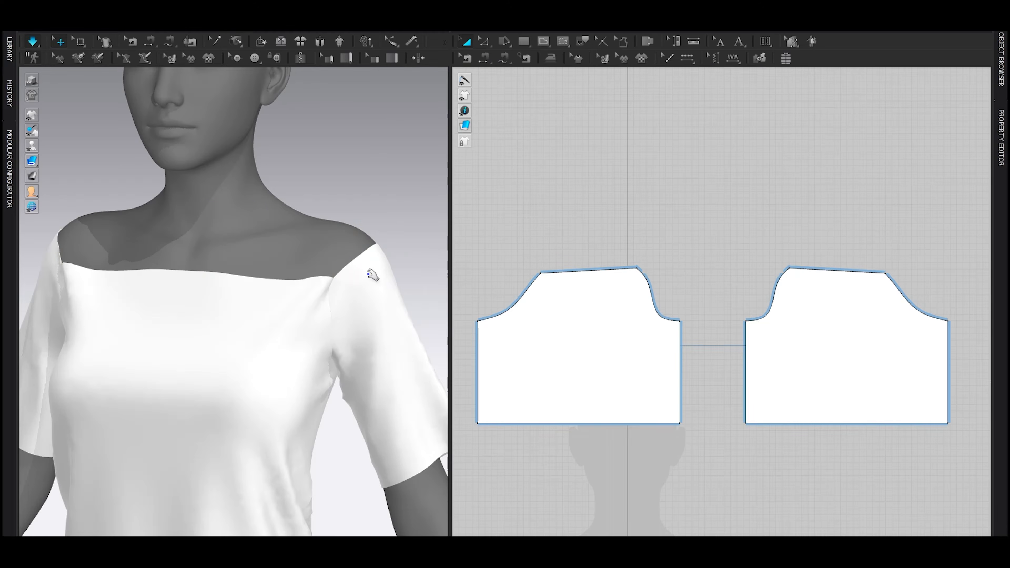
left_click(405, 334)
scroll(337, 322, "down", 4)
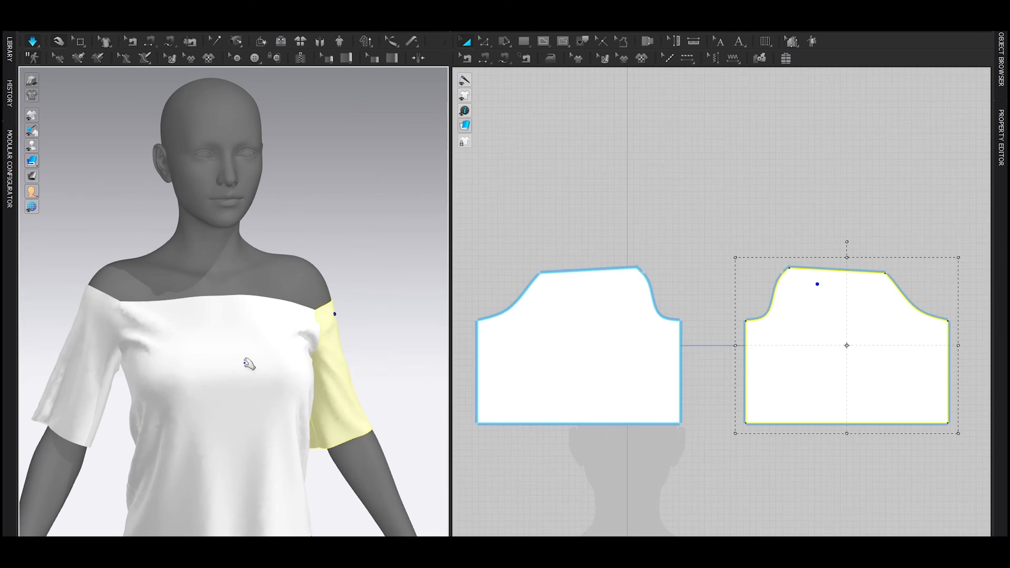
right_click_drag(300, 338, 186, 309)
left_click_drag(160, 295, 153, 338)
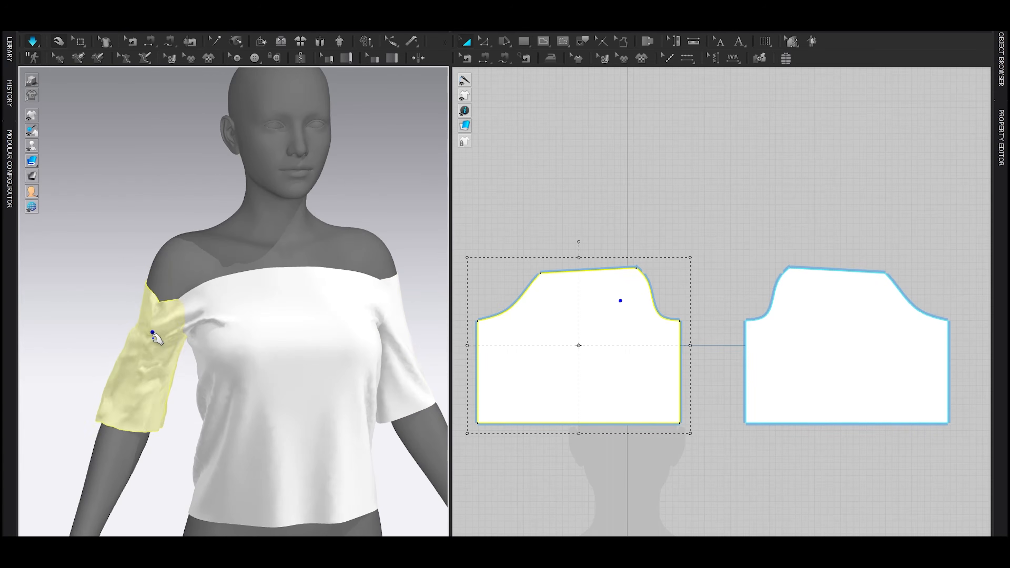
key("space")
Step: Widen all four pattern pieces together slightly and simulate the looser fit on the avatar
scroll(711, 318, "down", 6)
left_click(563, 246)
left_click_drag(564, 245, 856, 492)
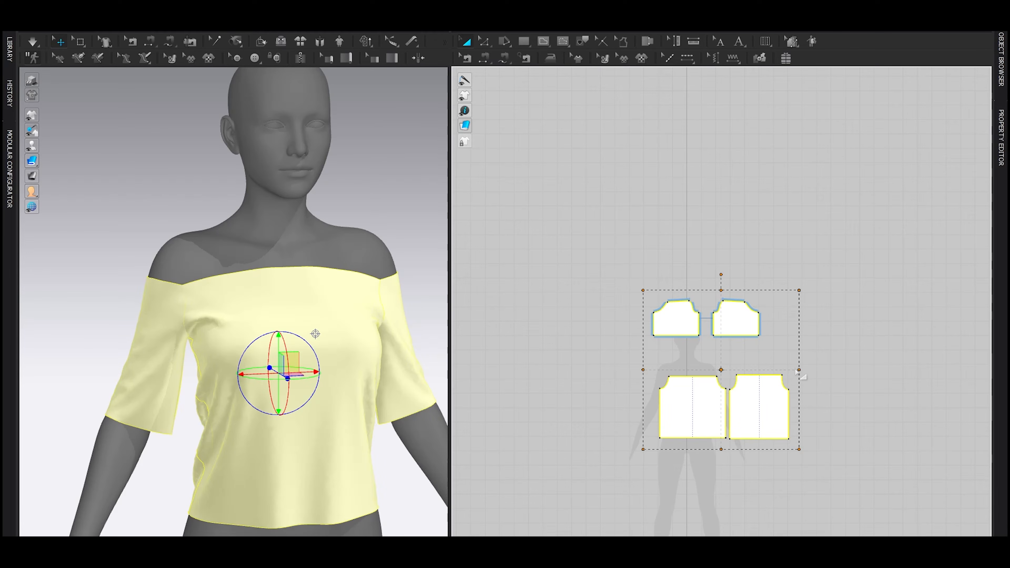
left_click_drag(799, 369, 814, 368)
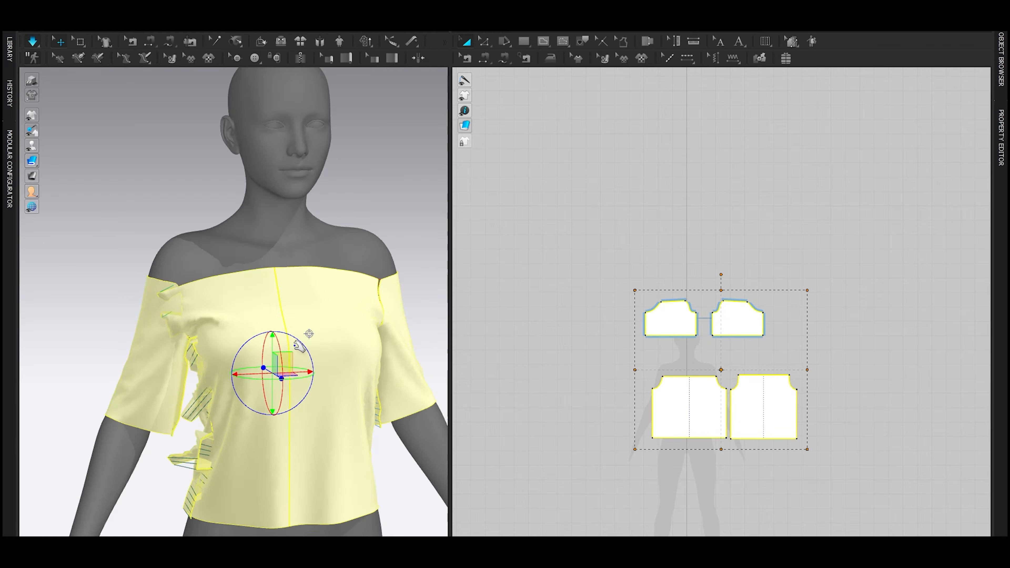
key("space")
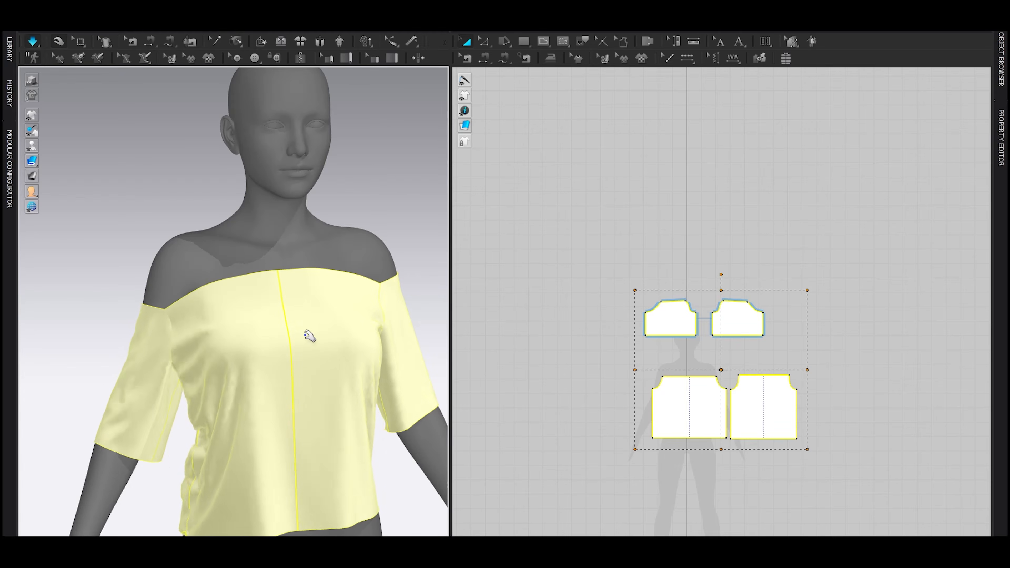
key("space")
right_click_drag(311, 337, 383, 386)
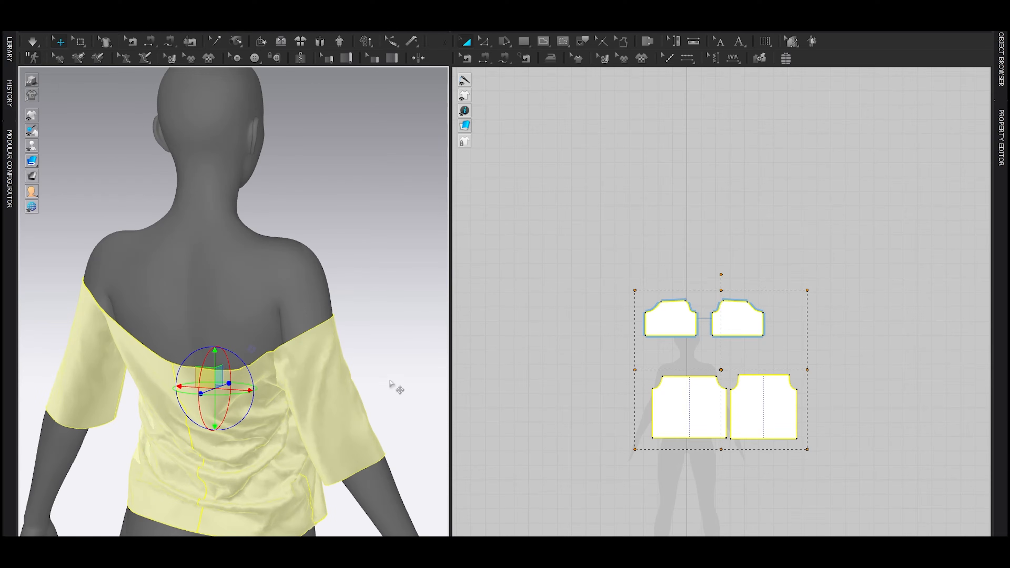
scroll(736, 346, "up", 2)
left_click(567, 364)
Step: Offset the upper edges of the front, back and sleeve pieces as one internal line each at 12 mm, with Extend on
right_click_drag(316, 336, 198, 334)
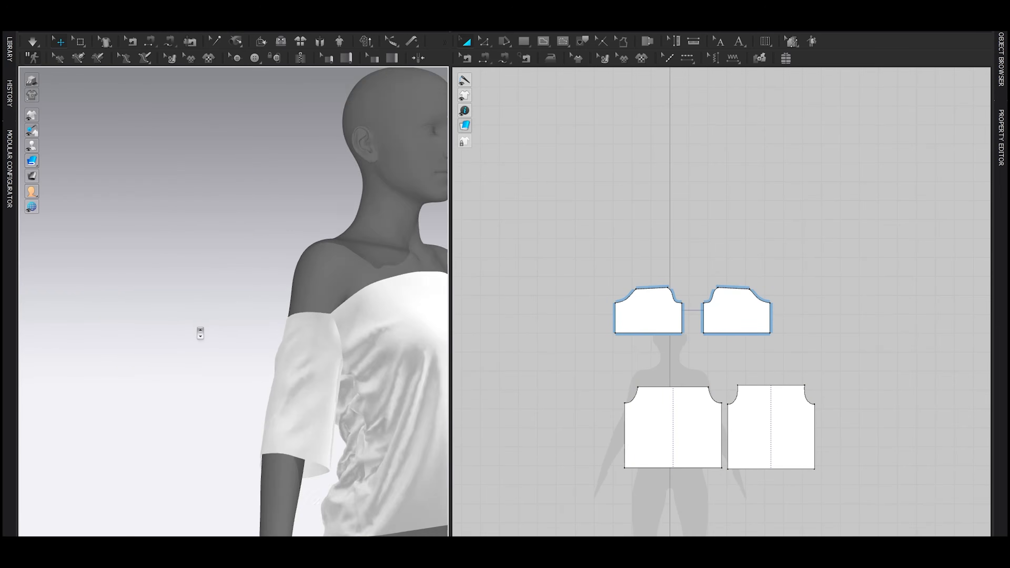
scroll(198, 334, "up", 2)
middle_click_drag(376, 338, 199, 359)
key("z")
left_click(663, 387)
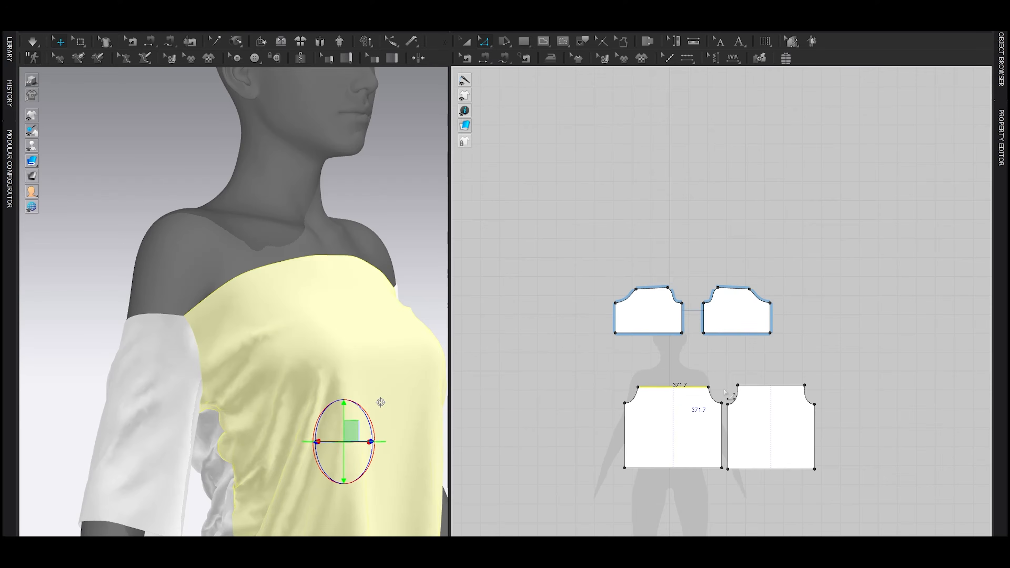
left_click(660, 288, "shift")
scroll(662, 290, "up", 2)
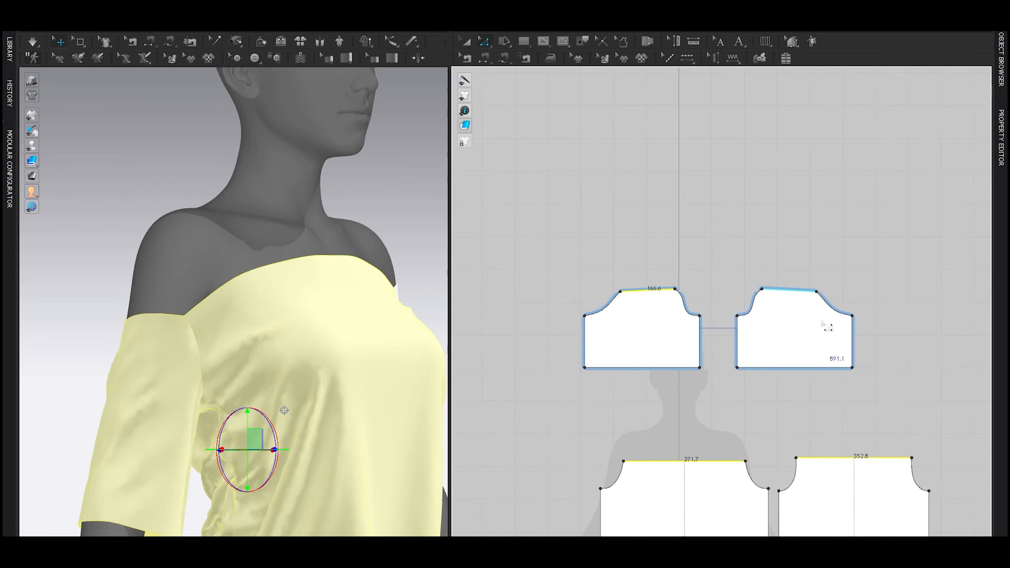
right_click(658, 290)
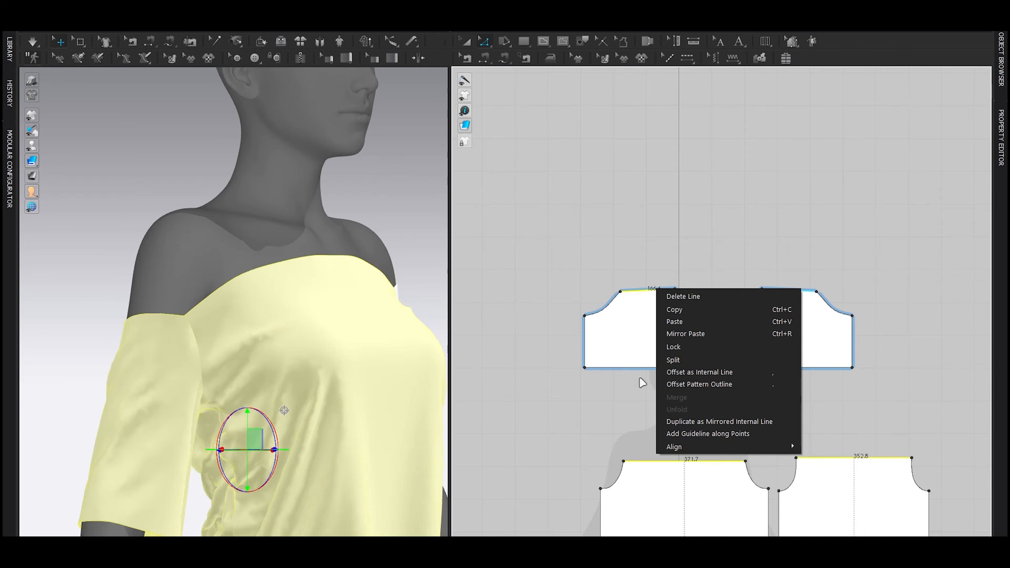
left_click(692, 376)
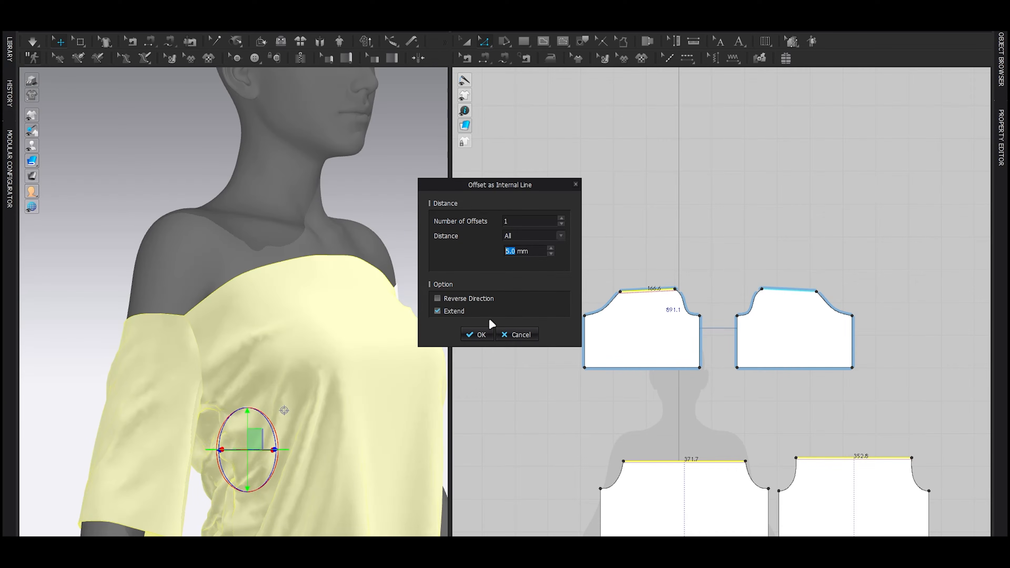
type("12")
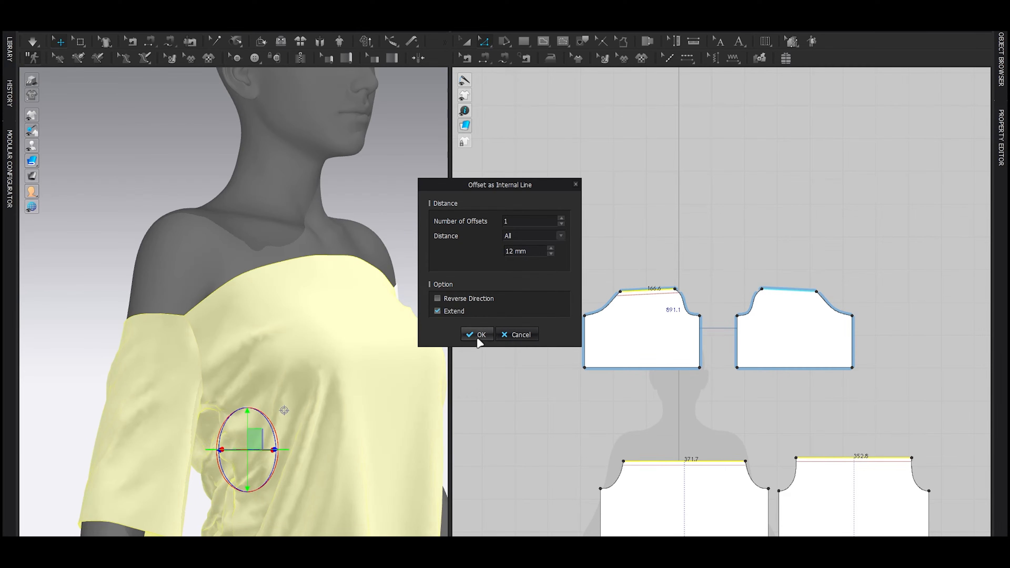
left_click(478, 339)
Step: Move the sleeve's offset internal line up slightly to meet the bodice's line at the armhole seam
scroll(223, 318, "up", 5)
right_click_drag(245, 377, 251, 316)
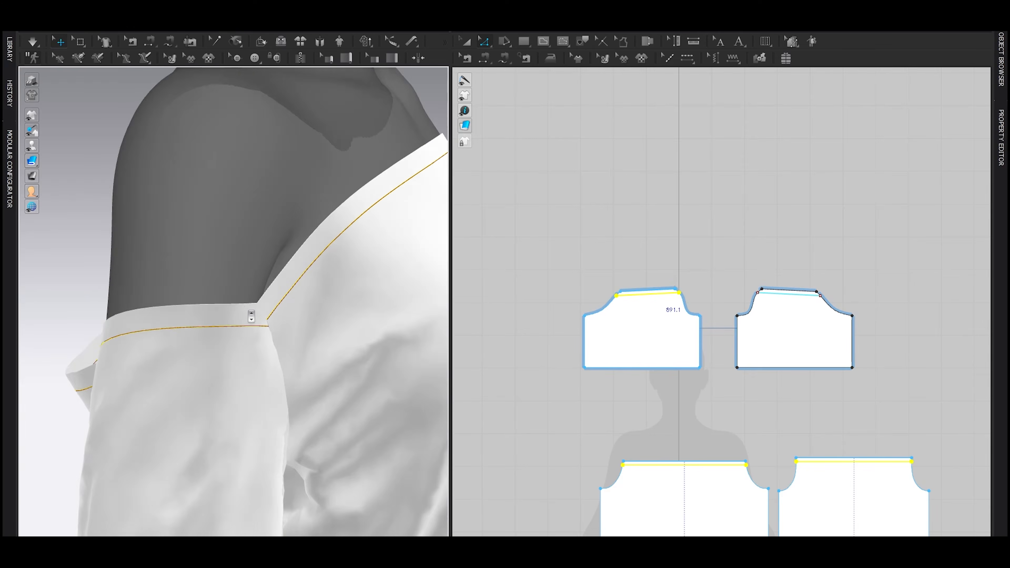
scroll(255, 316, "up", 8)
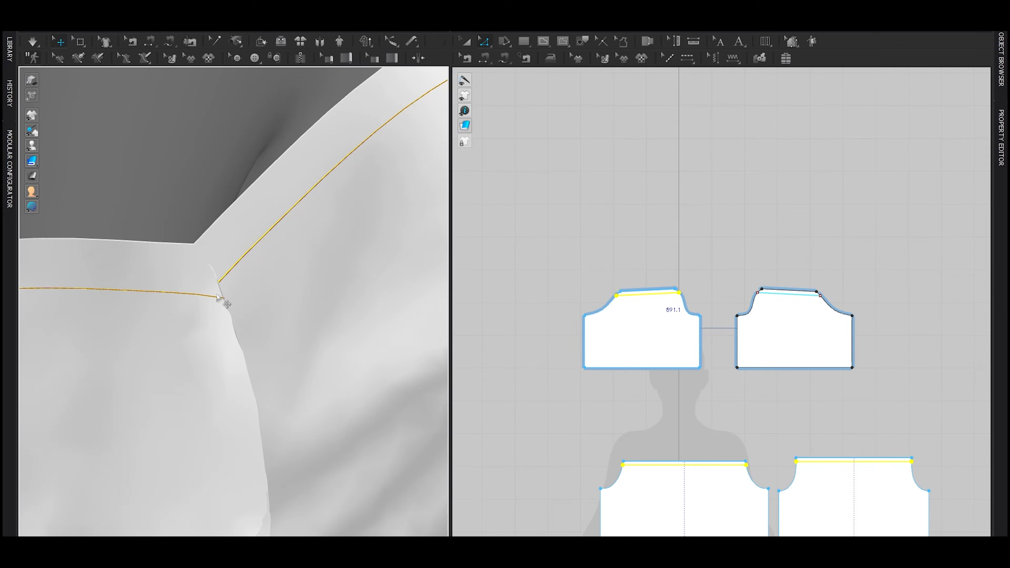
scroll(676, 436, "up", 10)
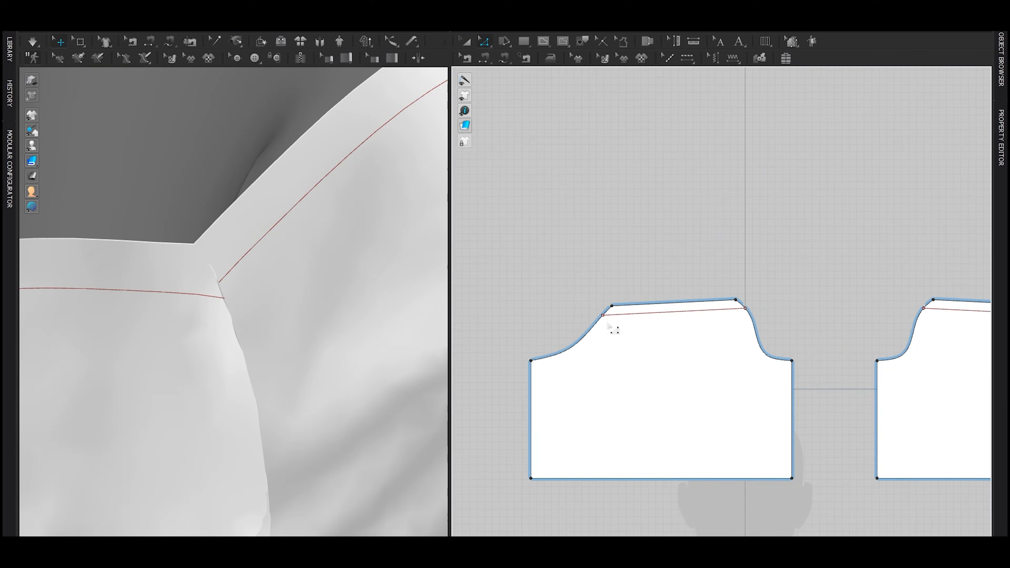
scroll(620, 310, "up", 3)
left_click(636, 318)
left_click_drag(645, 325, 645, 322)
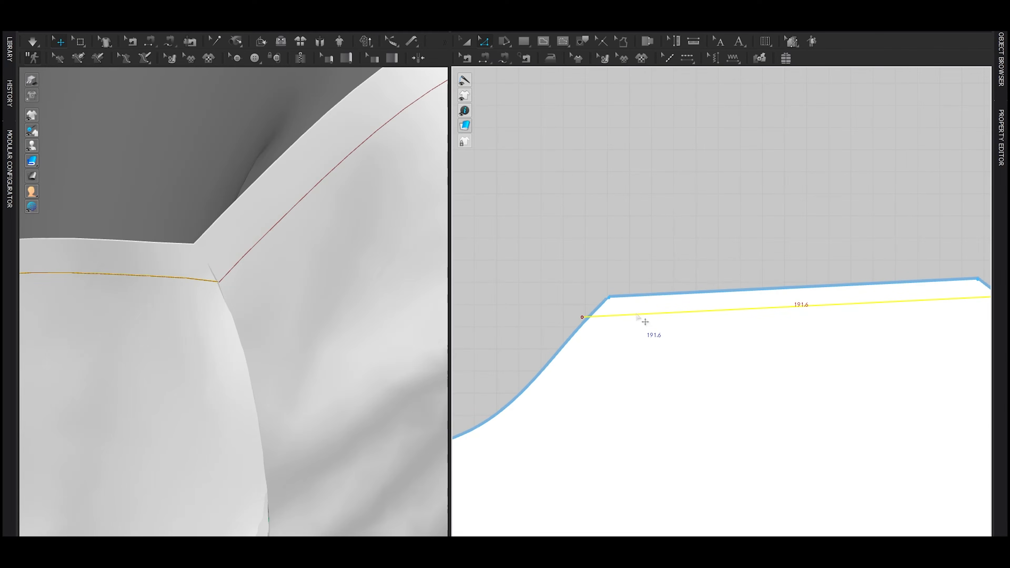
scroll(644, 321, "down", 8)
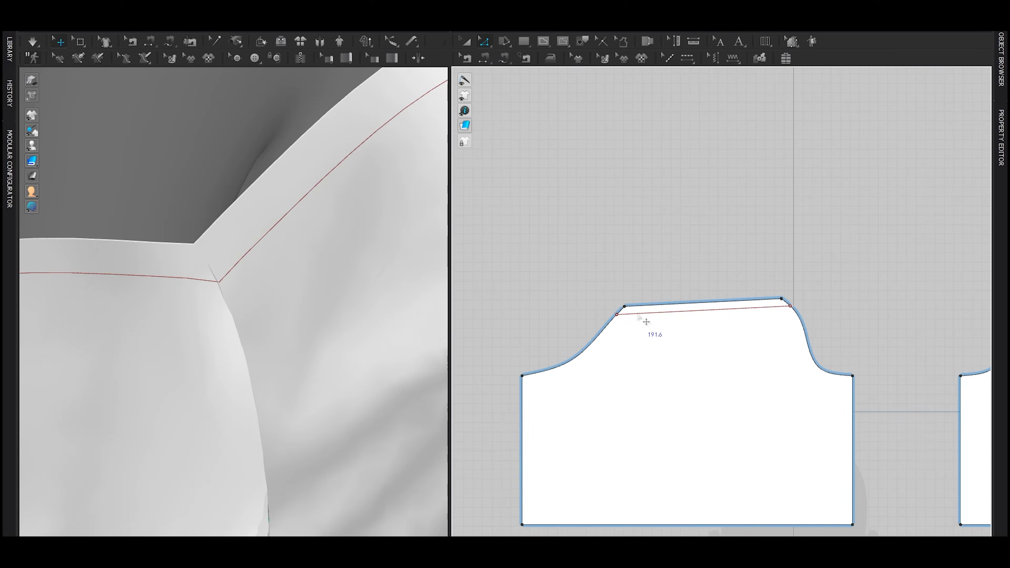
scroll(639, 317, "down", 4)
Step: Turn on Elastic for the internal lines near the upper edges of the sleeves, front and back, and simulate the garment
left_click(648, 313)
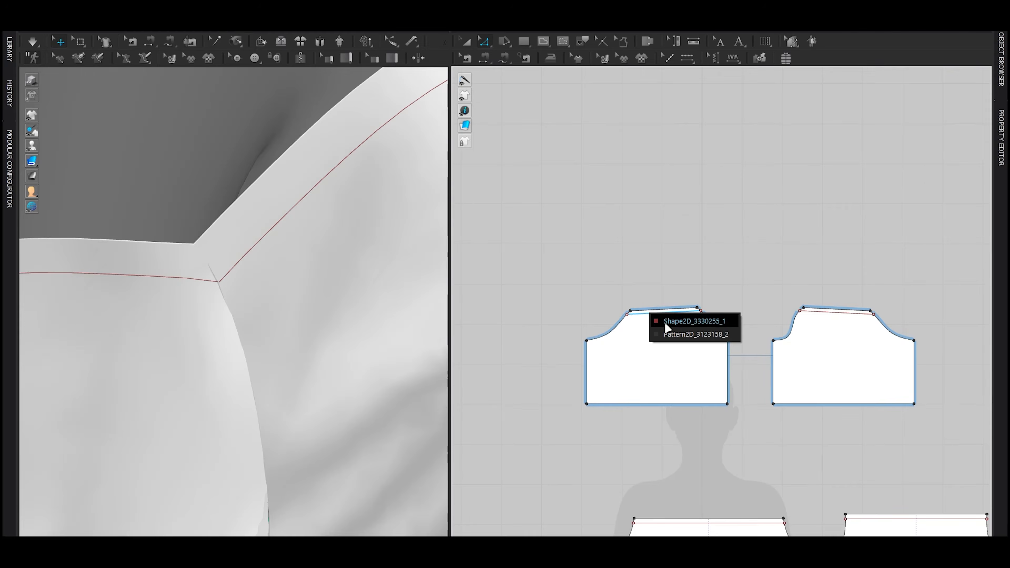
left_click(665, 323)
scroll(666, 326, "down", 1)
middle_click_drag(676, 348, 659, 224)
left_click(668, 306, "shift")
left_click(805, 304, "shift")
key("Tab")
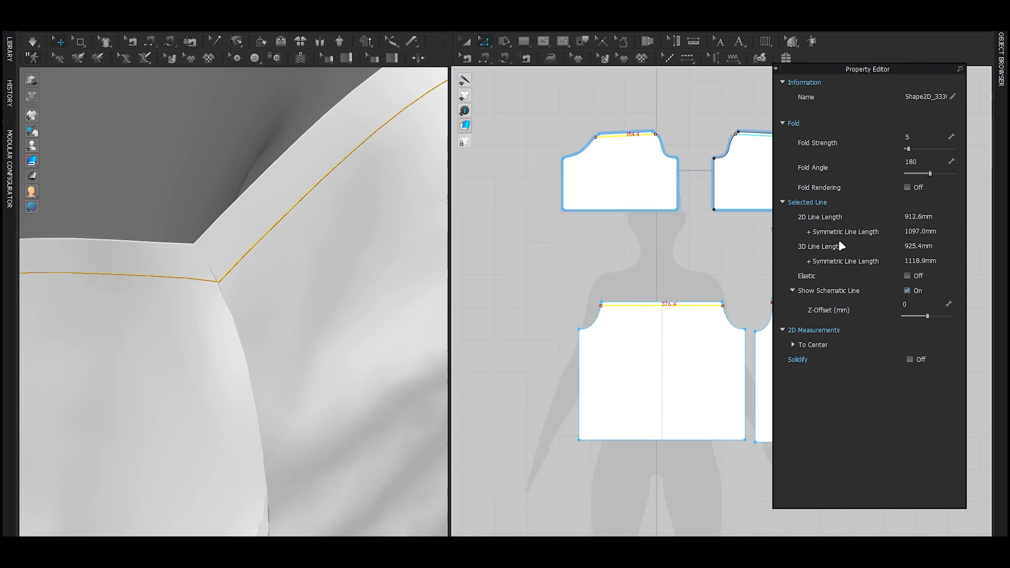
left_click(912, 276)
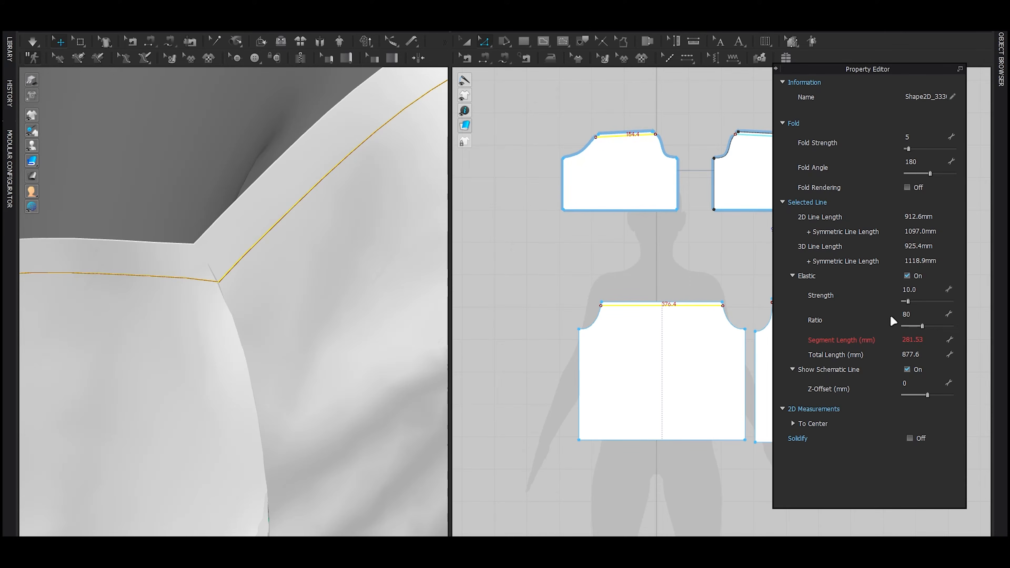
scroll(309, 277, "down", 5)
key("space")
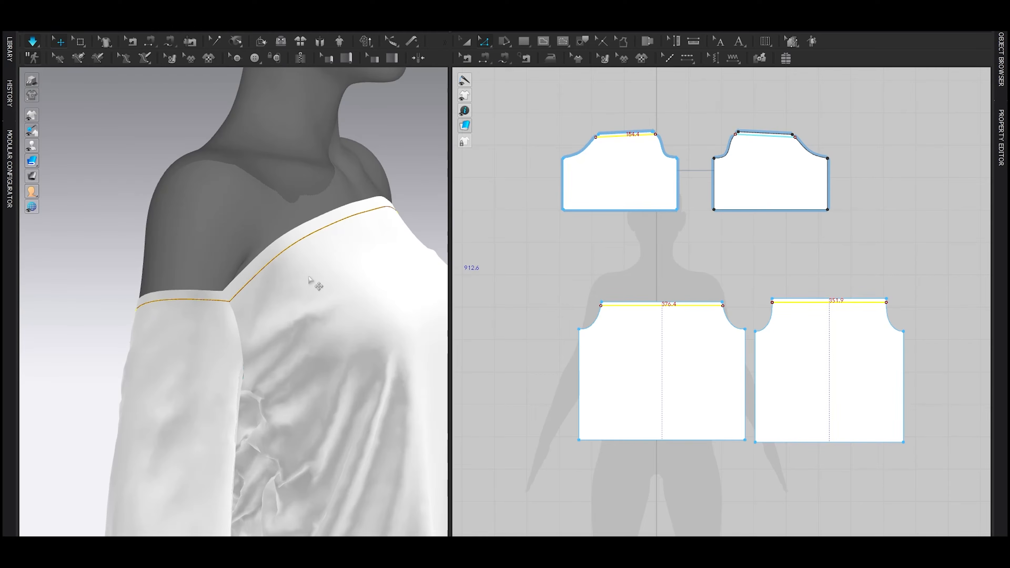
Step: Widen all four pattern pieces together a little more for extra ease and simulate the garment
scroll(310, 278, "down", 3)
right_click_drag(338, 284, 309, 293)
left_click_drag(310, 293, 337, 362)
key("space")
scroll(733, 343, "down", 4)
key("a")
left_click_drag(618, 162, 856, 470)
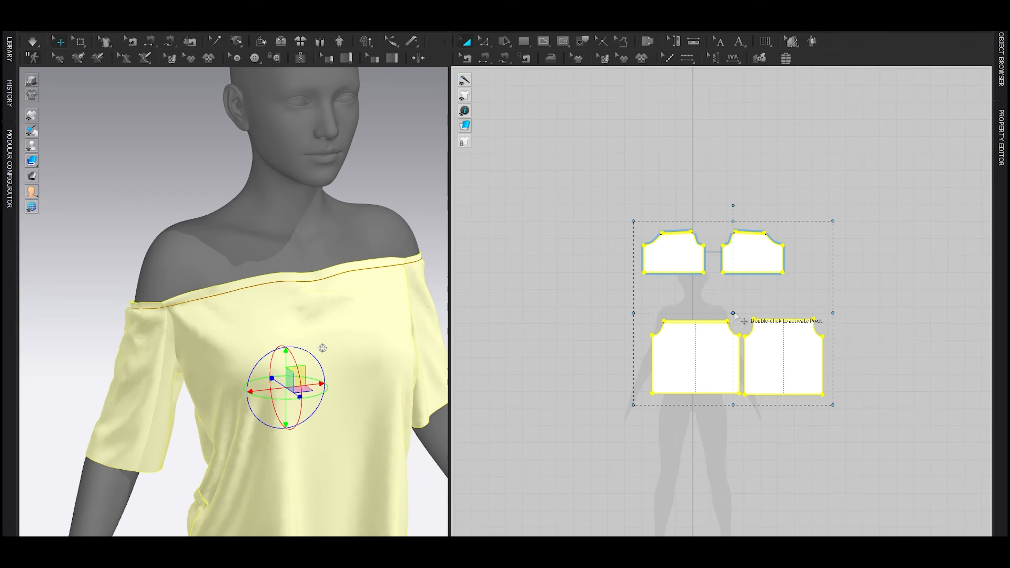
left_click_drag(833, 313, 838, 314, "ctrl")
left_click(881, 352)
key("space")
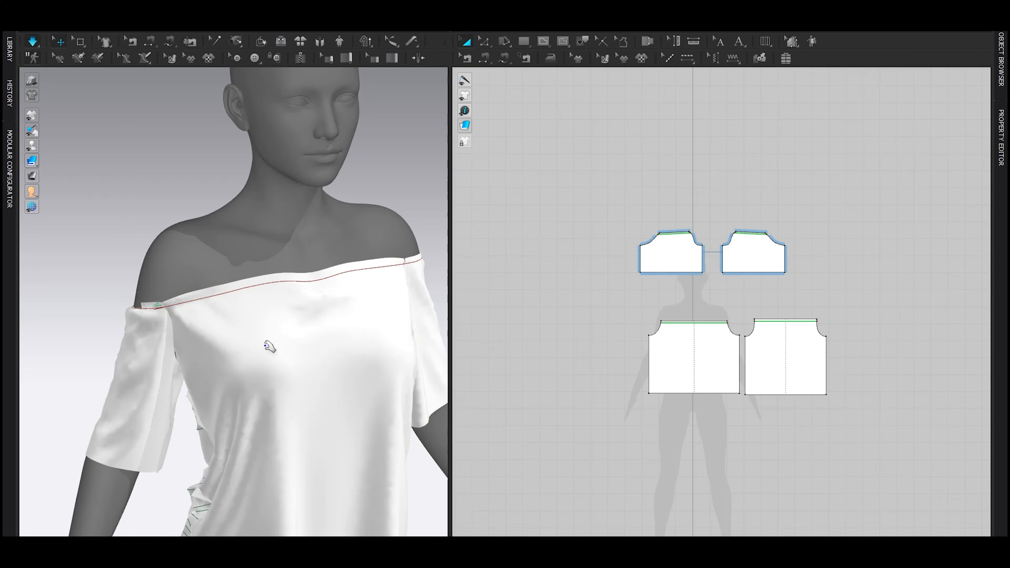
Step: Tug the sleeves into place on the avatar while simulating, checking the drape from several sides
left_click_drag(298, 332, 338, 409)
right_click_drag(199, 374, 382, 349)
left_click_drag(320, 354, 433, 346)
right_click_drag(398, 346, 159, 350)
left_click_drag(407, 330, 314, 362)
right_click_drag(319, 362, 207, 357)
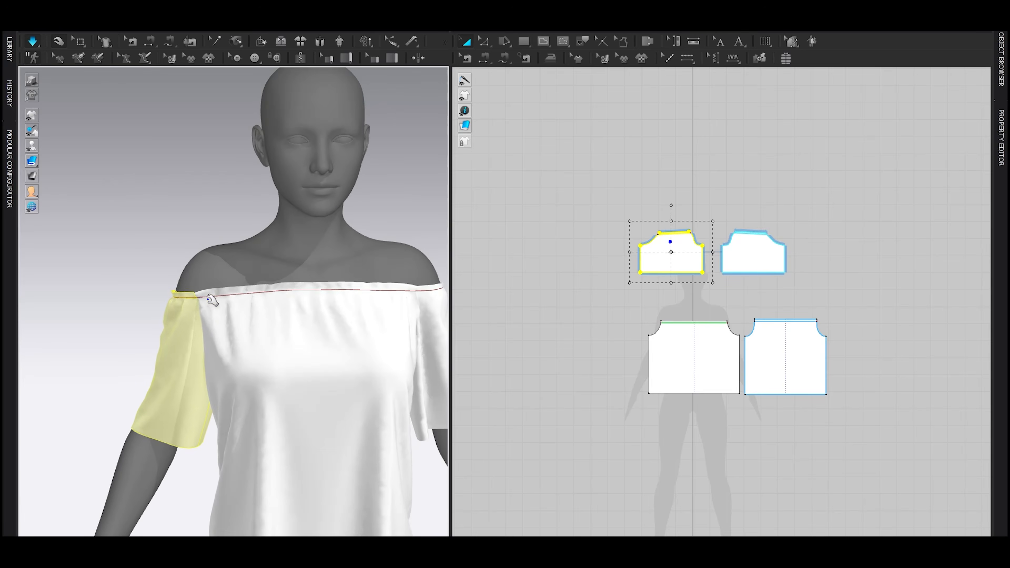
middle_click_drag(406, 324, 287, 287)
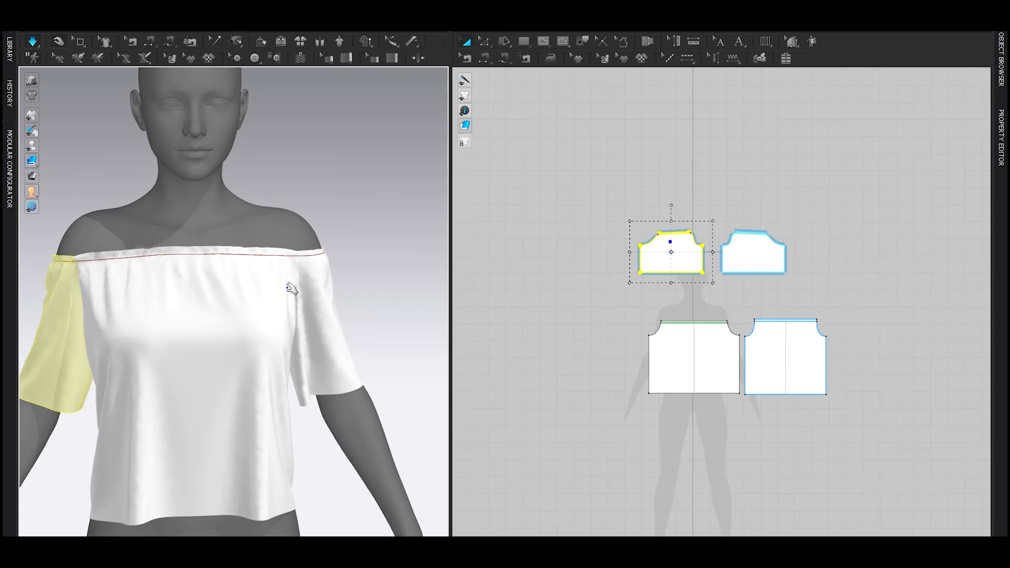
right_click_drag(287, 287, 255, 284)
left_click_drag(273, 297, 272, 327)
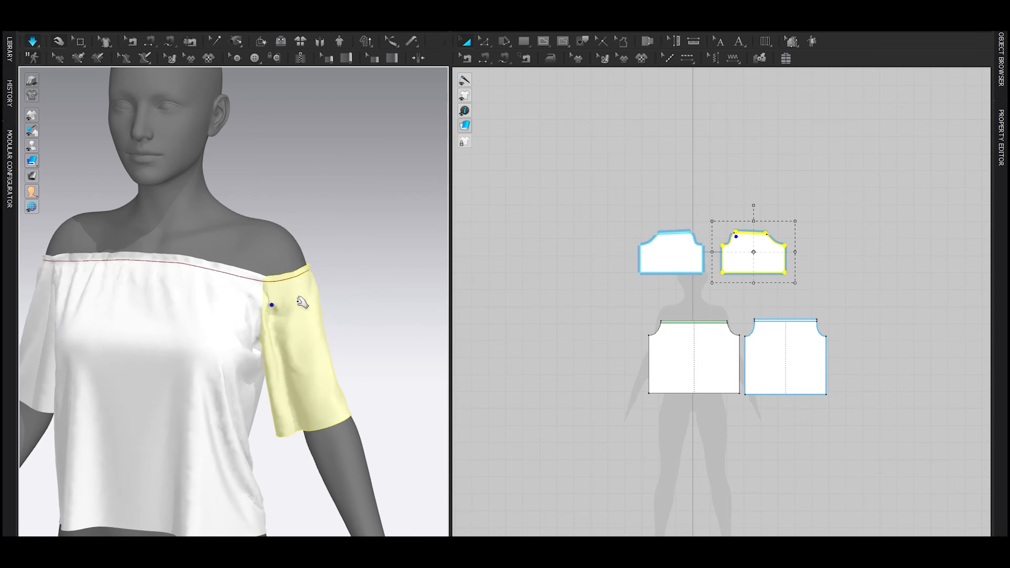
left_click(144, 316)
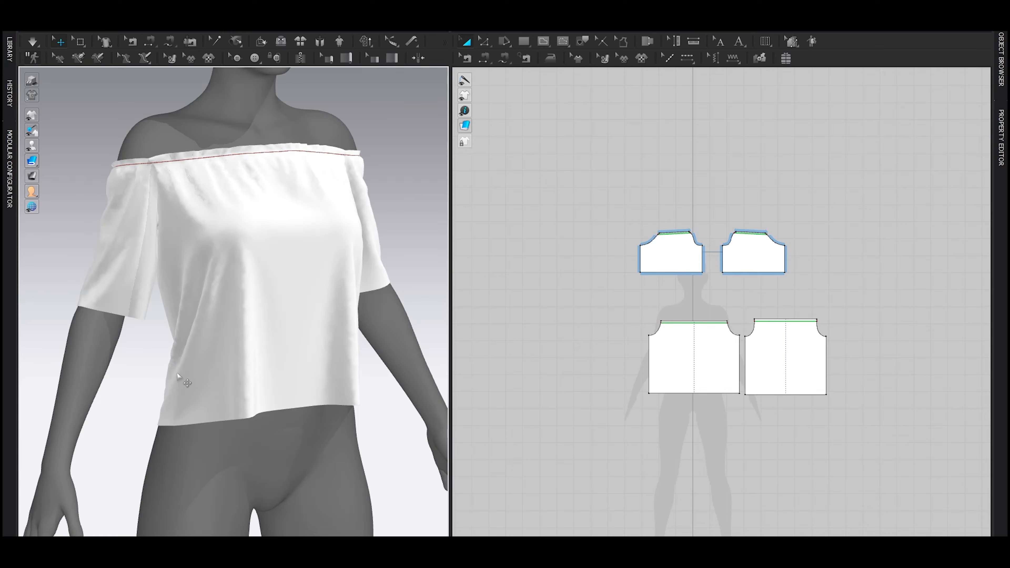
Step: Raise the hem edges of the front and back pieces together to shorten the body, and simulate
key("z")
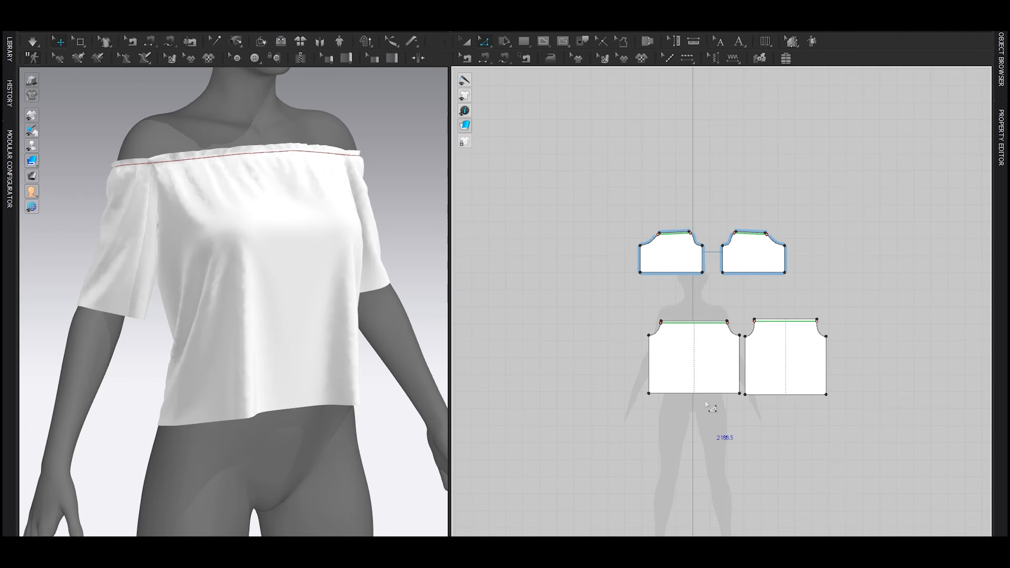
left_click(699, 393)
scroll(779, 395, "up", 2)
left_click(778, 394, "shift")
left_click_drag(779, 397, 772, 386)
key("space")
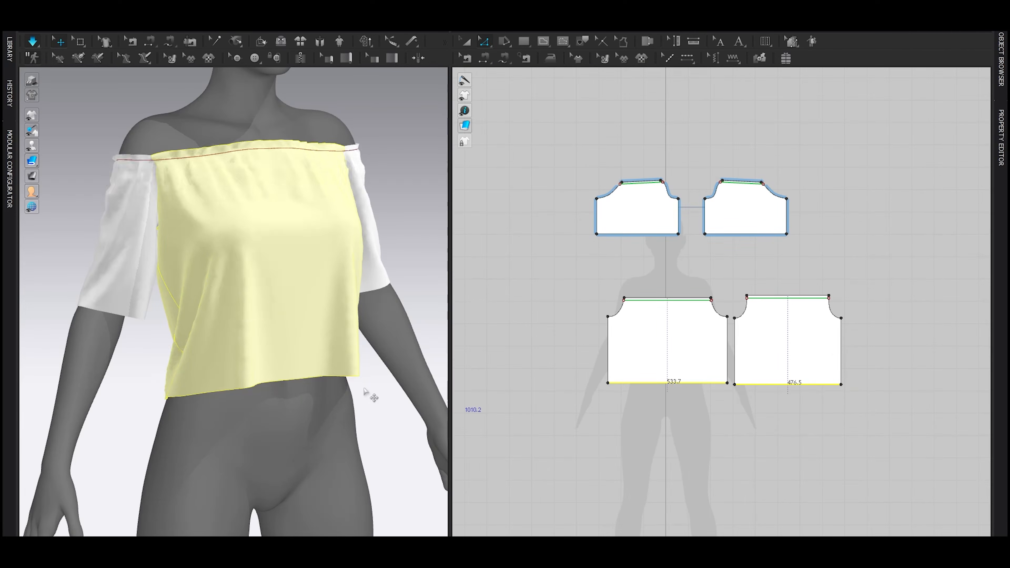
key("space")
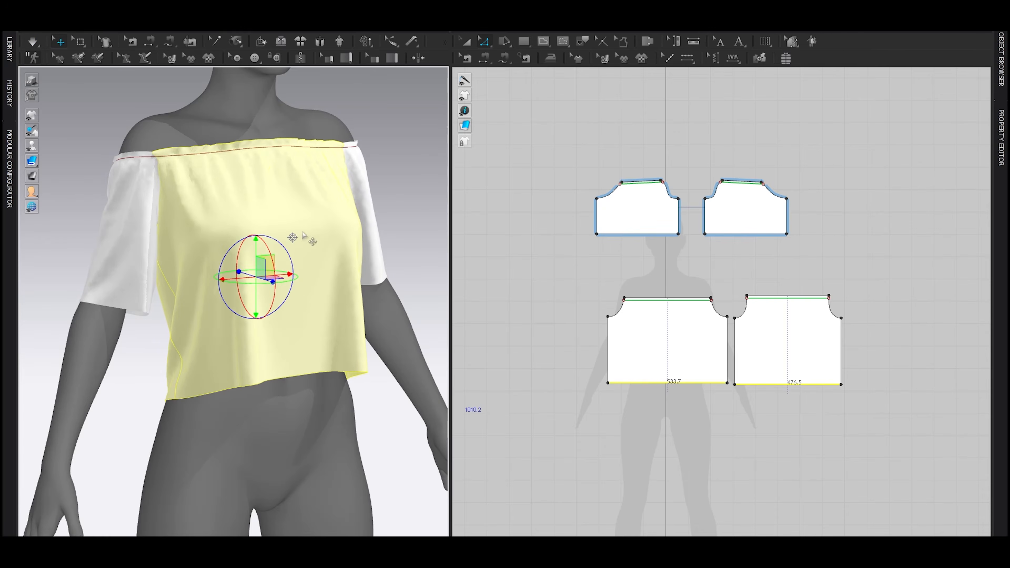
Step: Select all pattern pieces, shift the whole garment down slightly on the avatar and simulate it
key("ctrl+a")
left_click_drag(253, 223, 253, 234)
key("space")
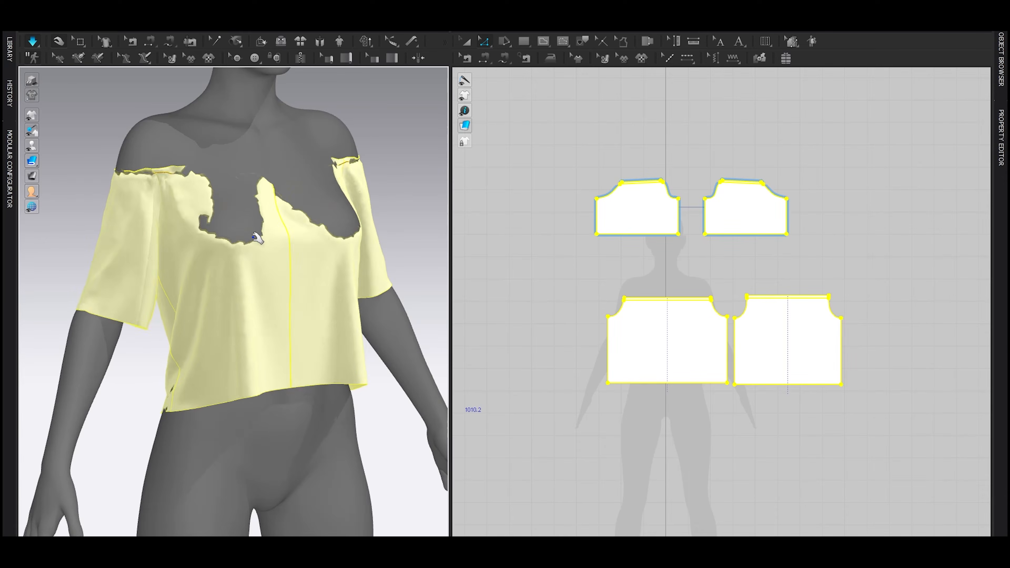
mouse_move(325, 292)
left_mouse_down()
mouse_move(327, 313)
mouse_move(333, 303)
left_mouse_up()
right_click_drag(343, 290, 283, 292)
scroll(283, 293, "down", 4)
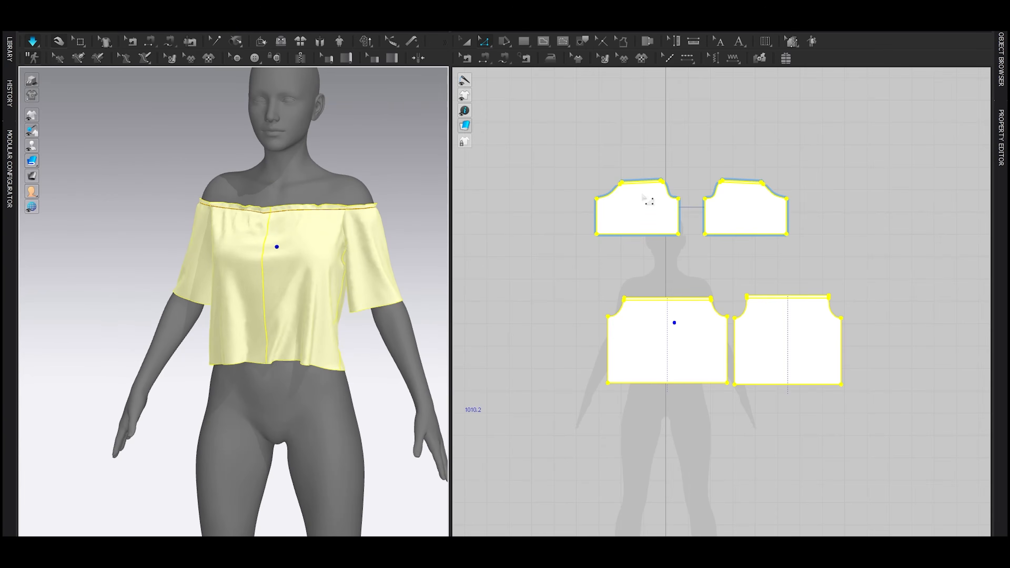
Step: Set the elastic ratio of the neckline internal lines on the sleeves, front and back to 85 and simulate
left_click(644, 184)
key("space")
right_click_drag(375, 239, 237, 220)
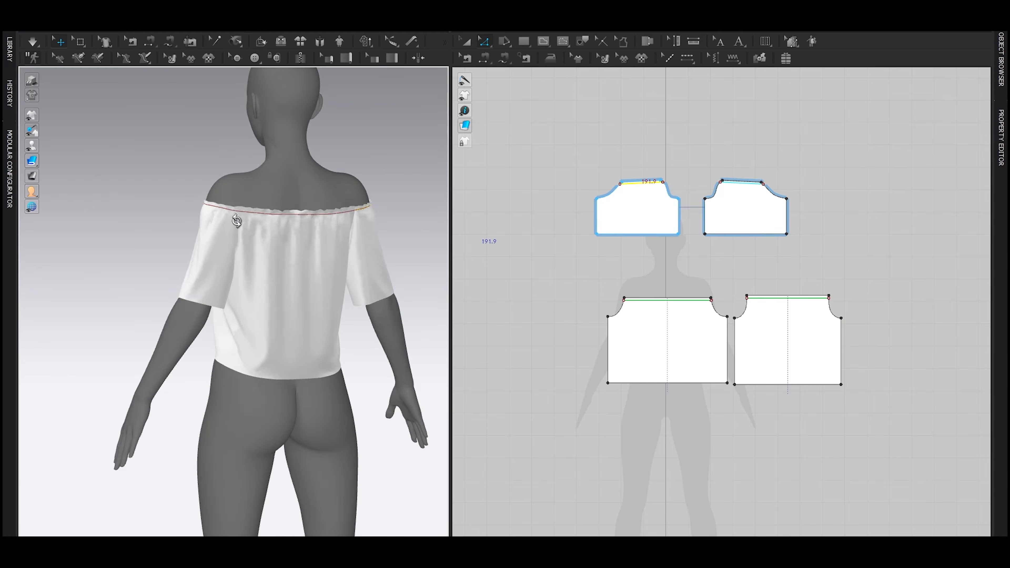
right_click_drag(155, 236, 309, 231)
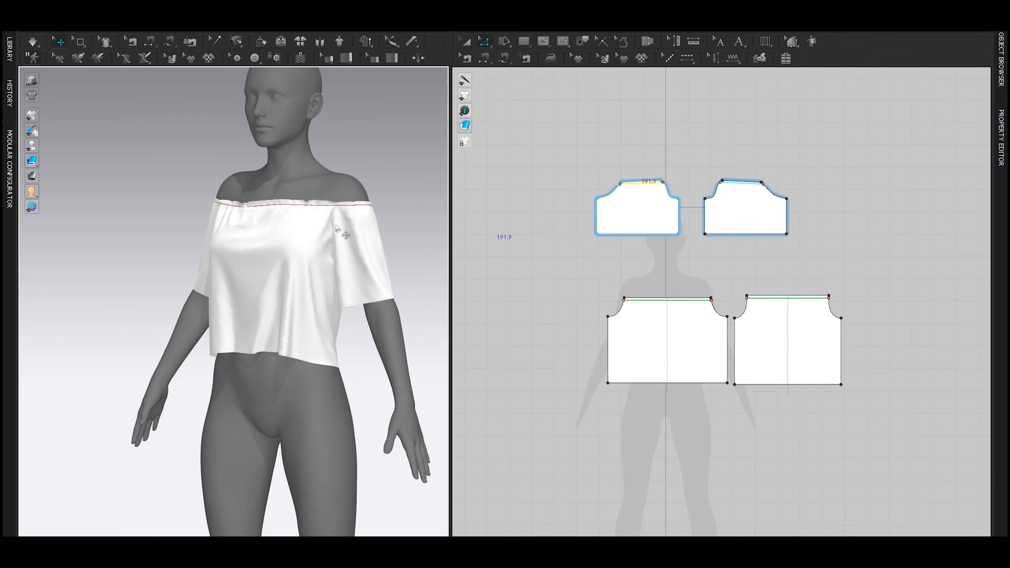
scroll(720, 203, "up", 3)
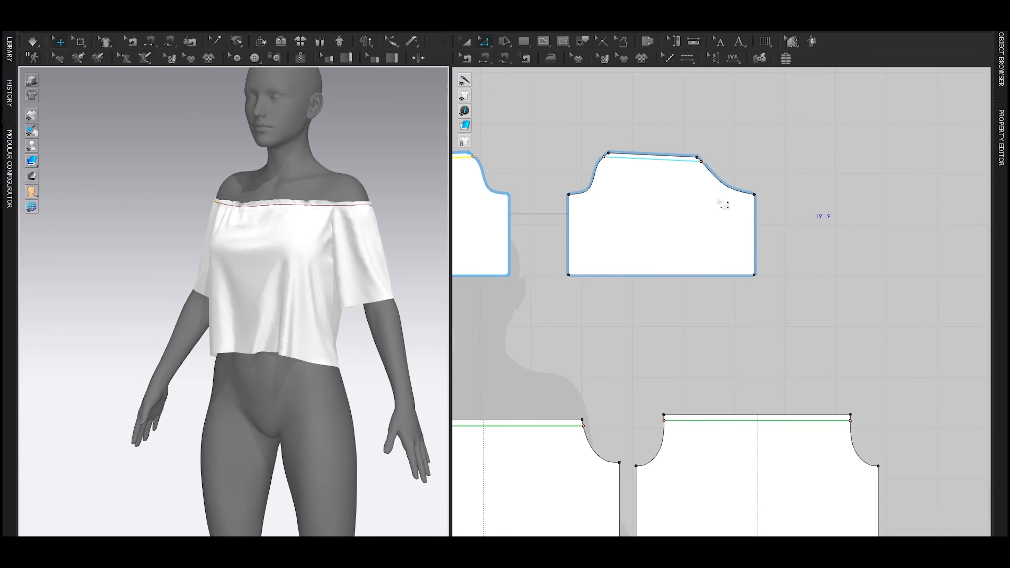
left_click(536, 428, "shift")
left_click(684, 423, "shift")
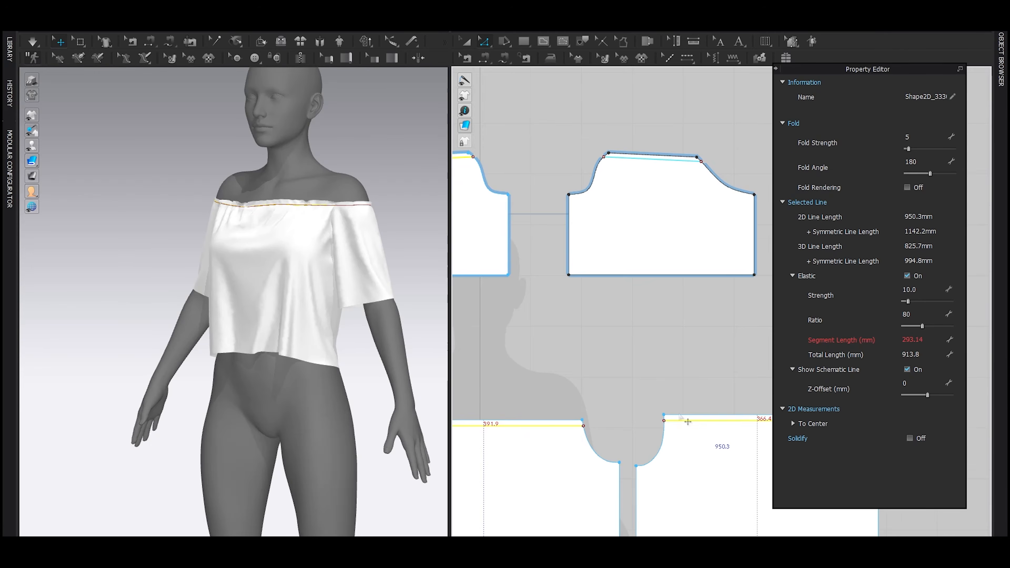
scroll(645, 363, "down", 2)
middle_click_drag(644, 363, 706, 377)
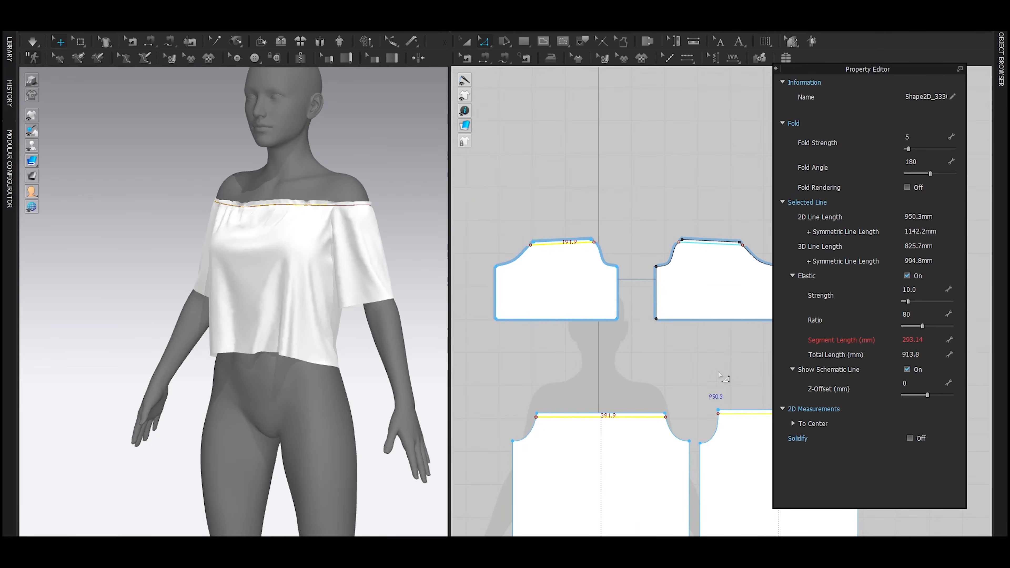
key("Return")
key("space")
key("space")
right_click_drag(396, 249, 222, 287)
left_click(926, 318)
type("85")
key("Return")
key("space")
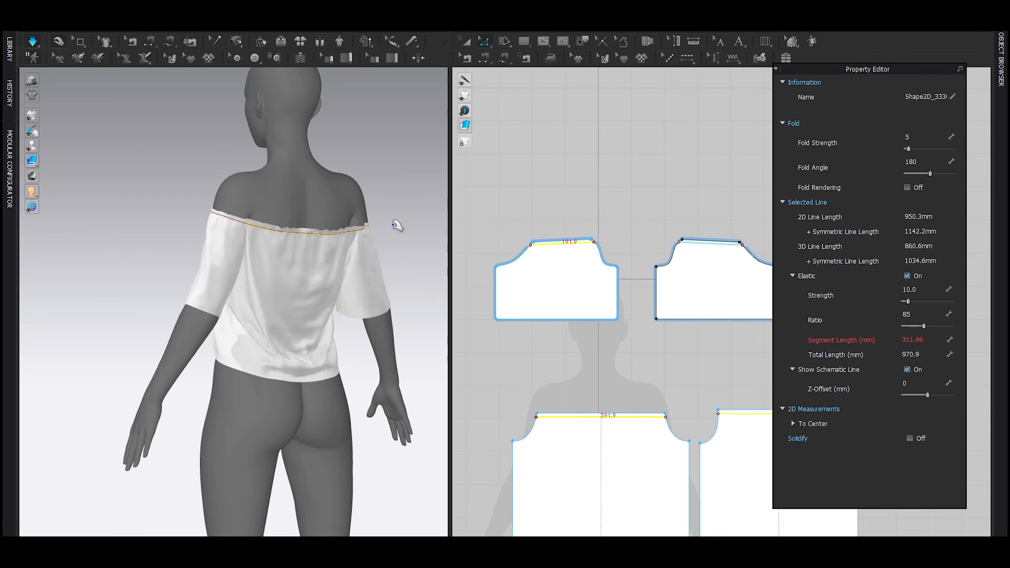
Step: Shorten the body a little further by moving the front and back hem edges up together, and simulate
right_click_drag(390, 253, 387, 305)
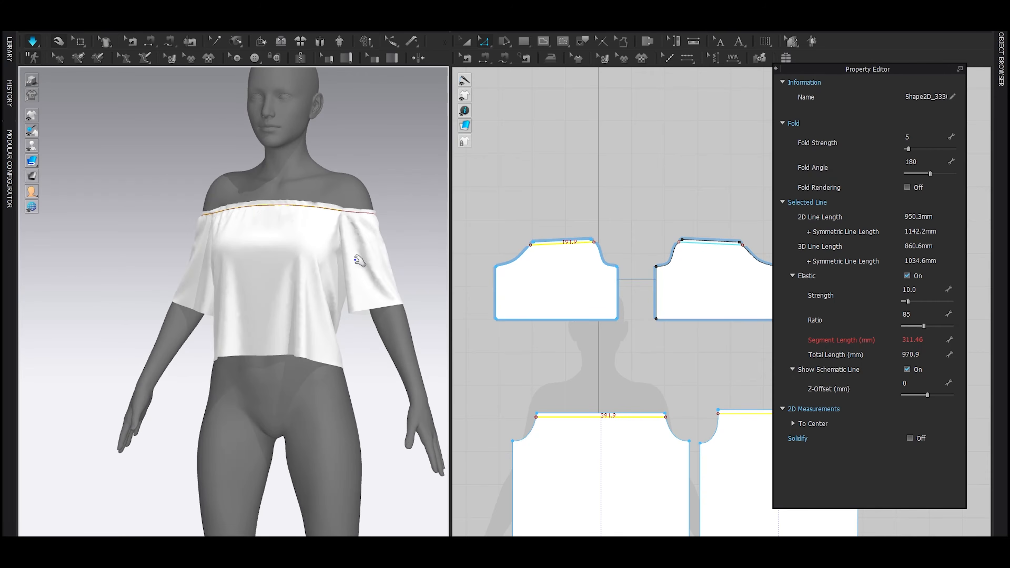
left_click(317, 277)
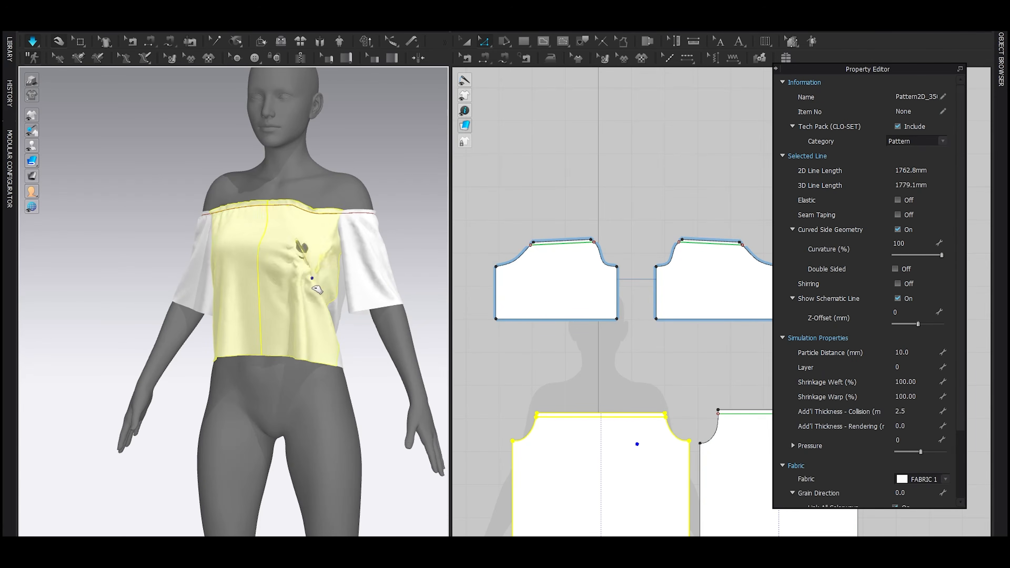
left_click(383, 171)
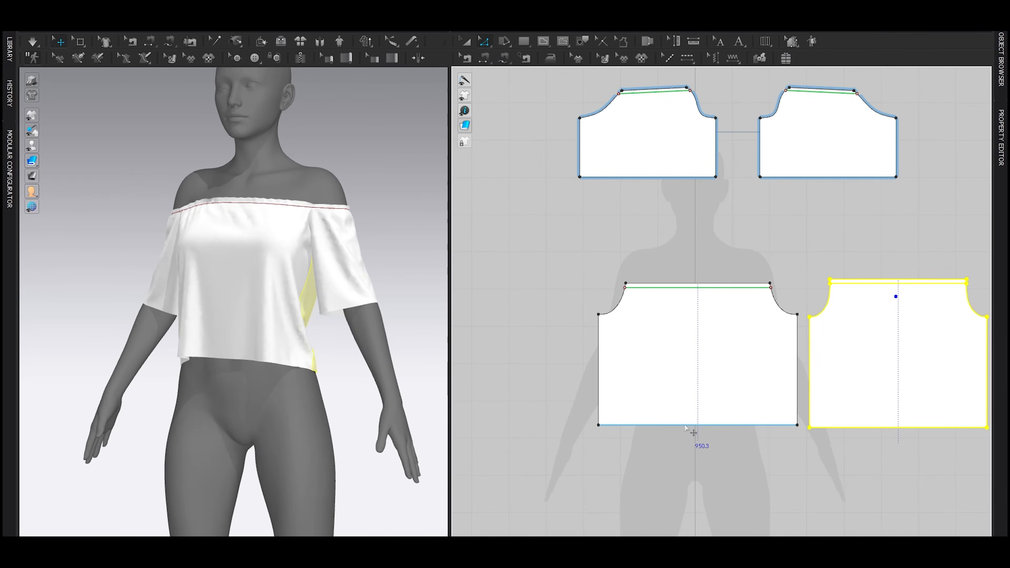
left_click(684, 425)
left_click_drag(847, 428, 849, 420, "shift")
key("space")
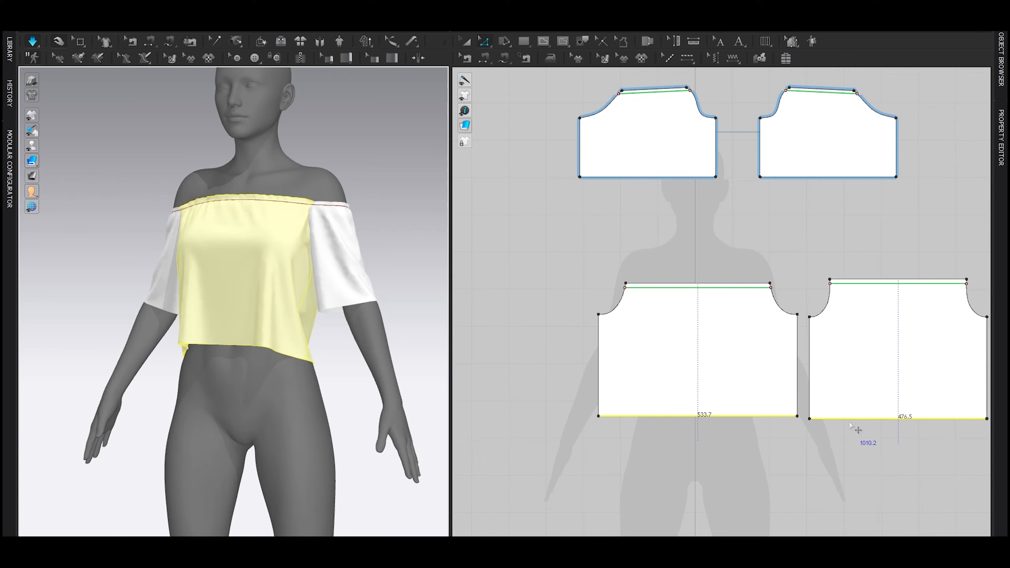
key("space")
Step: Examine the hem from the back and side, and hide the avatar to view the garment alone
right_click_drag(388, 333, 258, 326)
right_click_drag(374, 360, 288, 354)
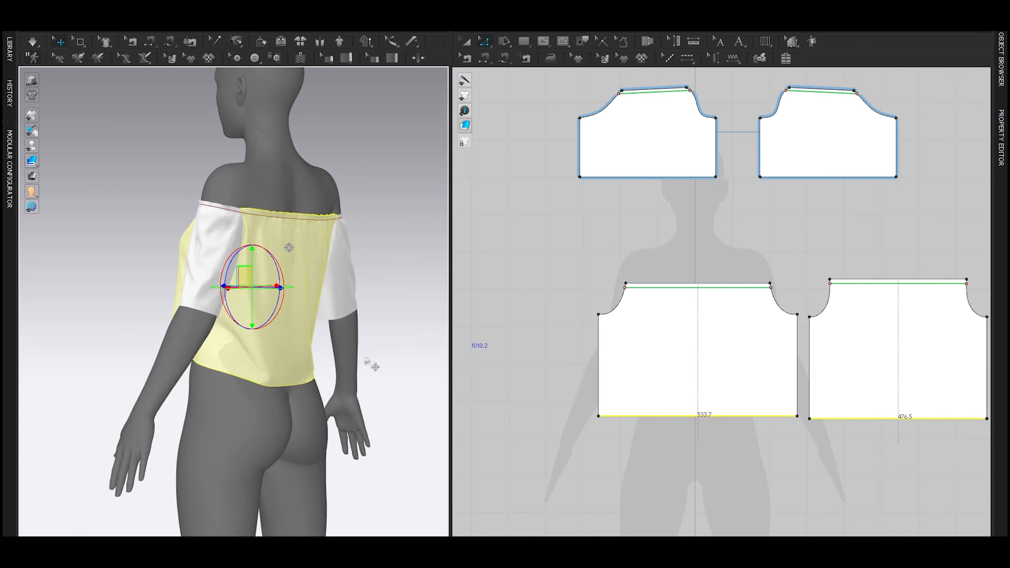
right_click_drag(367, 360, 307, 361)
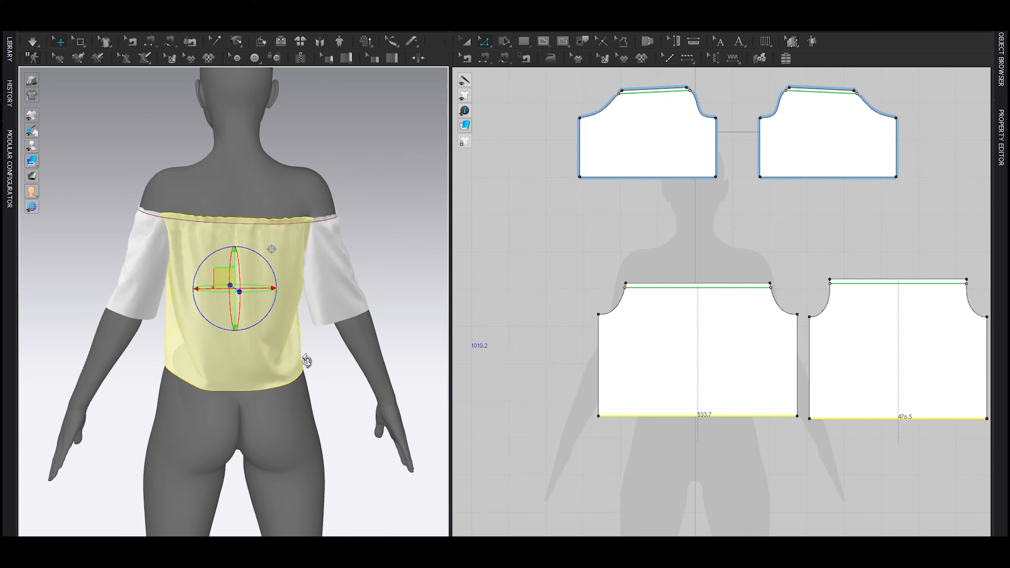
left_click(105, 181)
right_click_drag(129, 231, 221, 251)
right_click_drag(207, 333, 256, 336)
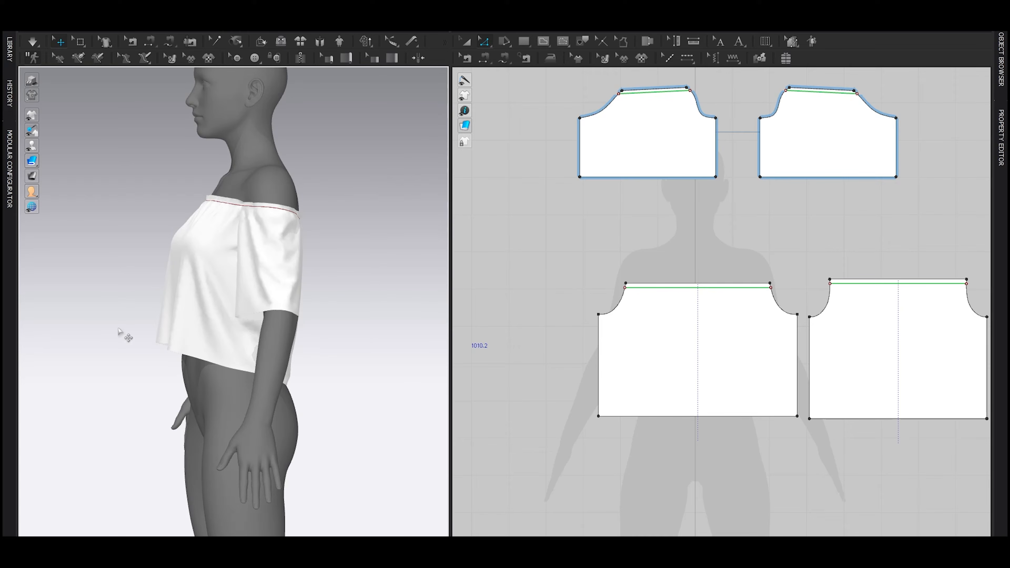
right_click_drag(153, 349, 99, 340)
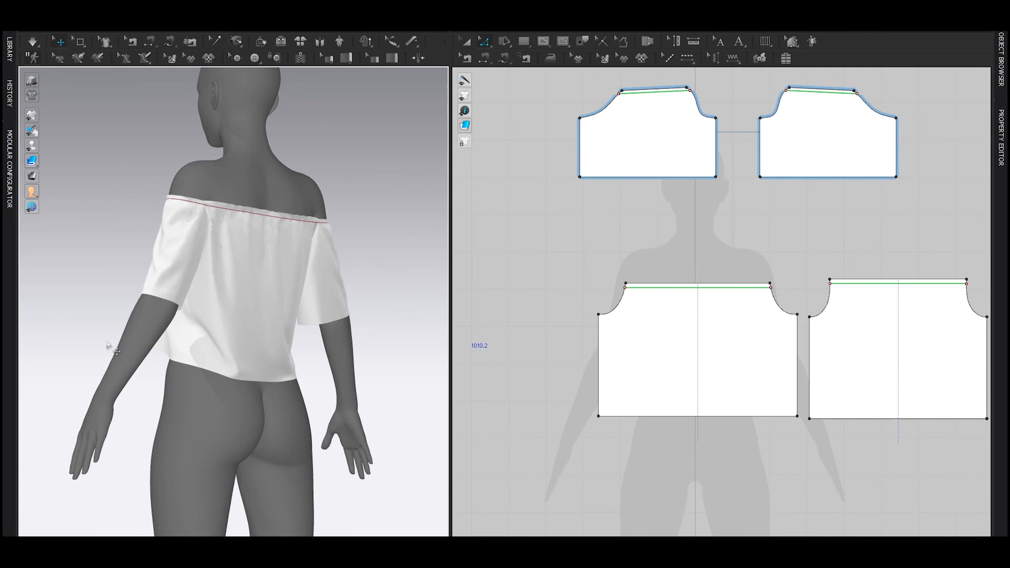
key("shift+a")
right_click_drag(106, 342, 171, 356)
Step: Curve the back piece's hem upward at its centre and simulate the change
scroll(783, 358, "down", 3)
scroll(783, 361, "up", 2)
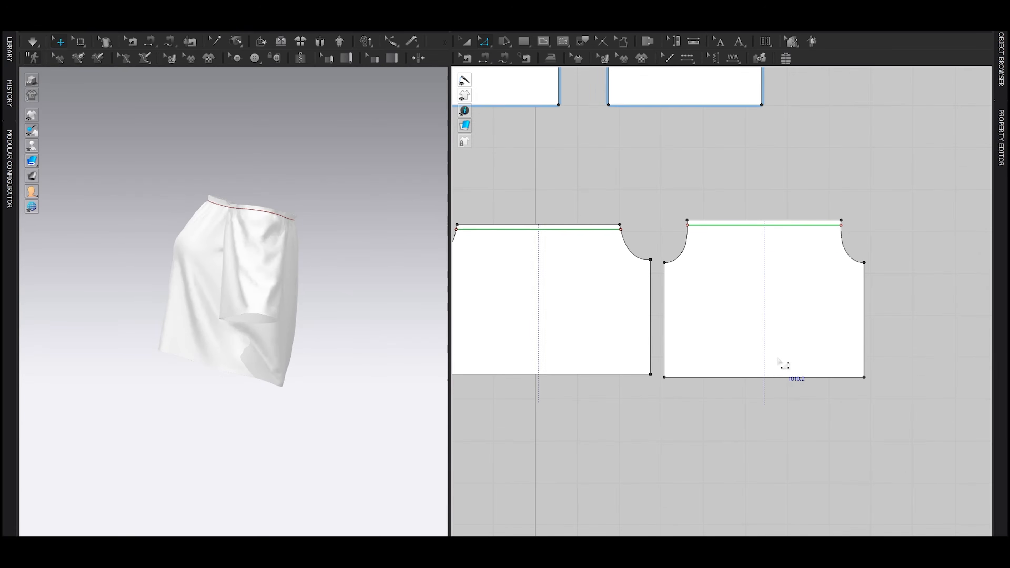
scroll(767, 370, "up", 1)
scroll(775, 386, "up", 1)
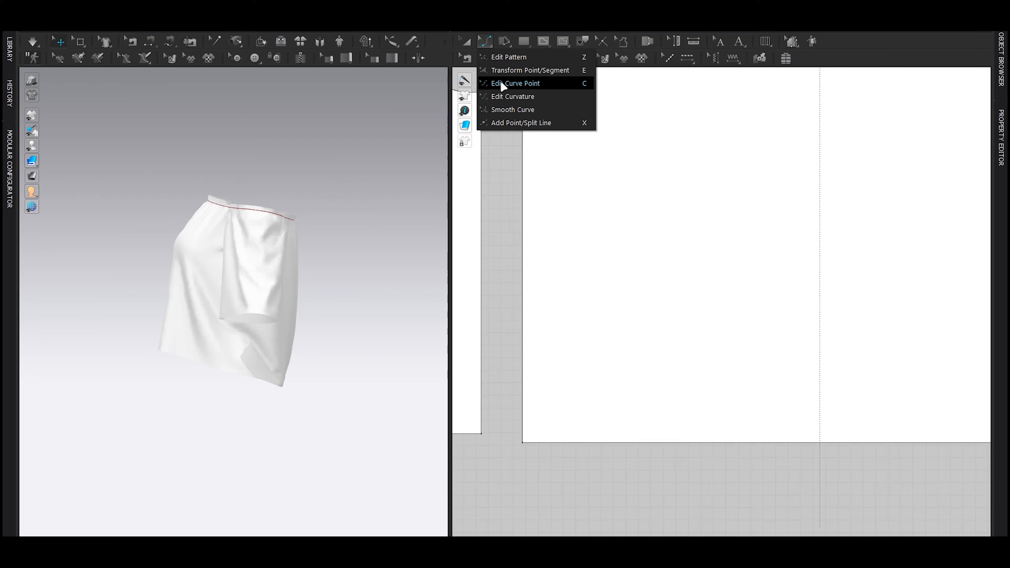
left_click(500, 83)
scroll(608, 240, "down", 2)
middle_click_drag(742, 295, 728, 217)
left_click(768, 327)
left_click_drag(768, 327, 777, 293)
right_click_drag(349, 350, 305, 306)
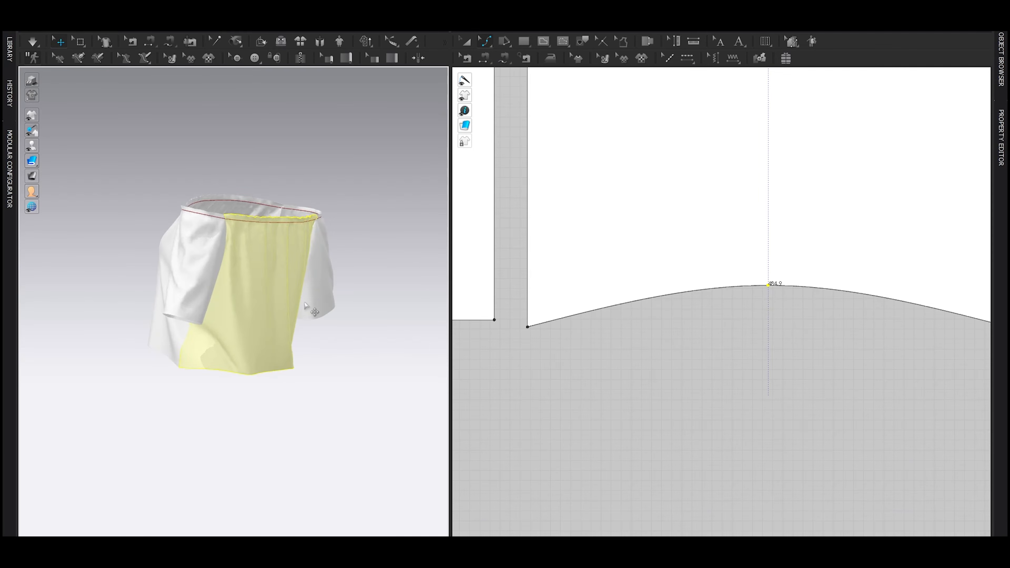
key("space")
key("space")
Step: Curve the front piece's hem downward at its centre by about 21.6 mm, simulate, and show the avatar again
right_click_drag(271, 372, 321, 370)
scroll(650, 340, "down", 3)
middle_click_drag(650, 340, 982, 336)
left_click(705, 327)
left_click_drag(705, 327, 703, 339)
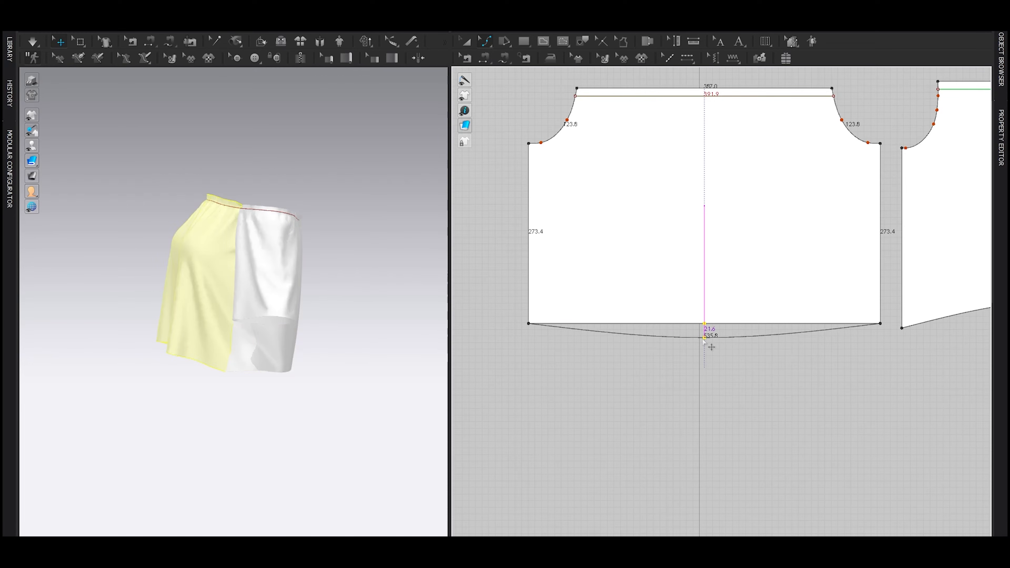
key("space")
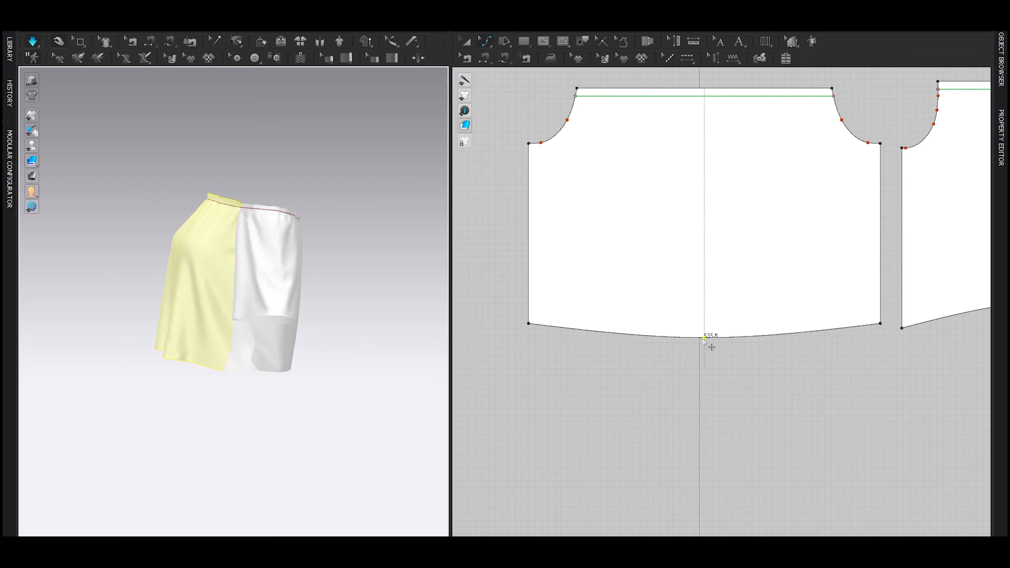
key("space")
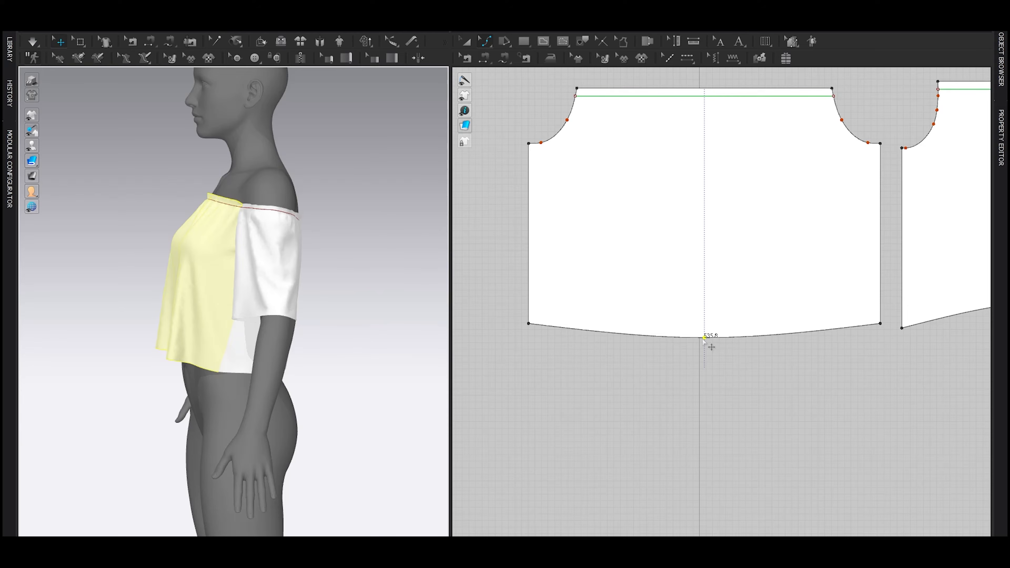
Step: Draw a horizontal internal line across the front piece from side seam to side seam, below the bust
key("a")
right_click_drag(222, 288, 275, 288)
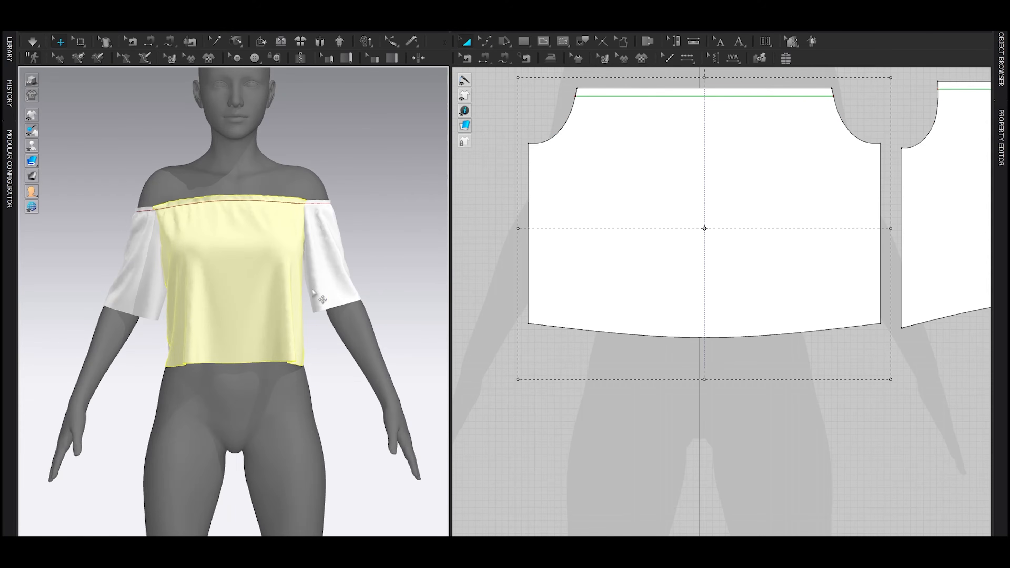
scroll(639, 229, "down", 3)
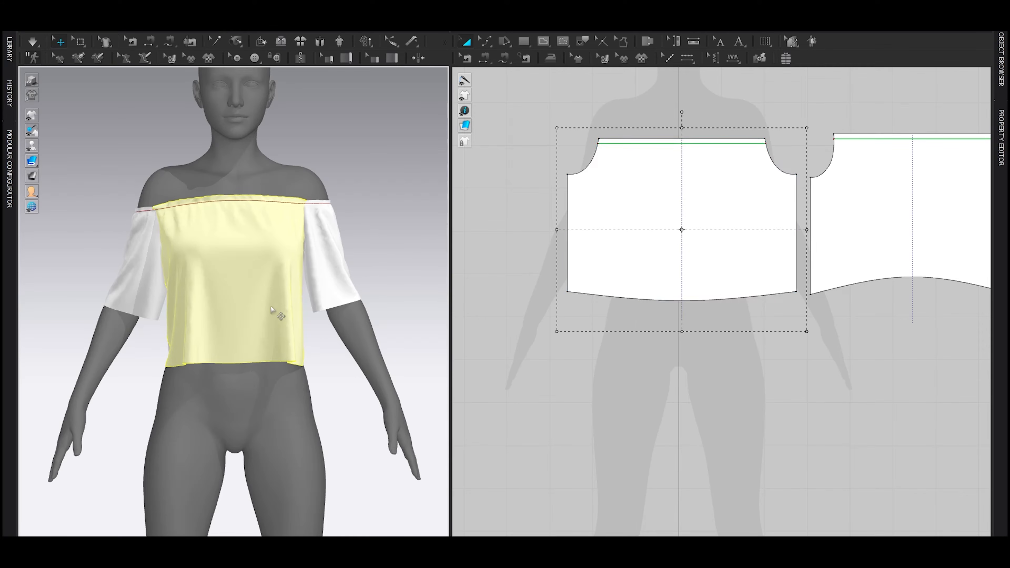
scroll(702, 222, "up", 2)
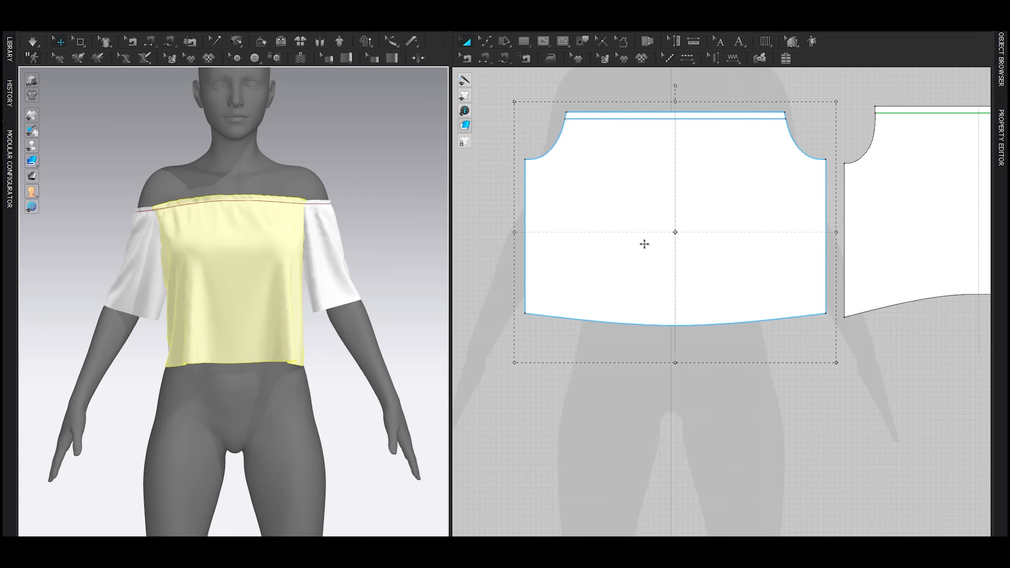
right_click_drag(572, 250, 612, 309)
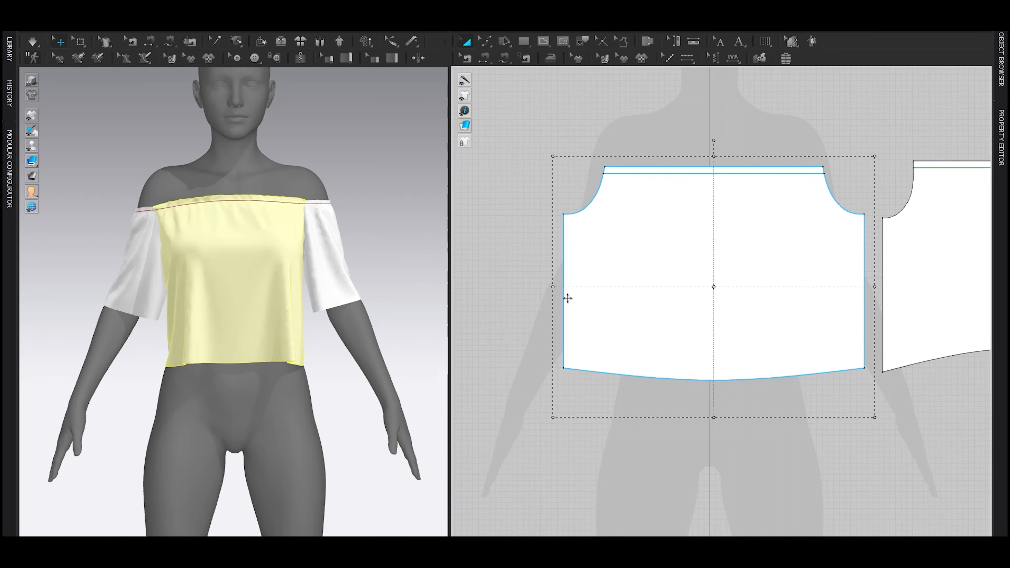
key("g")
left_click(609, 286)
left_click(671, 280)
key("Escape")
left_click(617, 280)
double_click(679, 281)
Step: Move the front's horizontal internal line down slightly and check its height on the avatar
key("z")
scroll(278, 313, "up", 3)
mouse_move(280, 314)
right_mouse_down()
mouse_move(347, 324)
mouse_move(281, 313)
right_mouse_up()
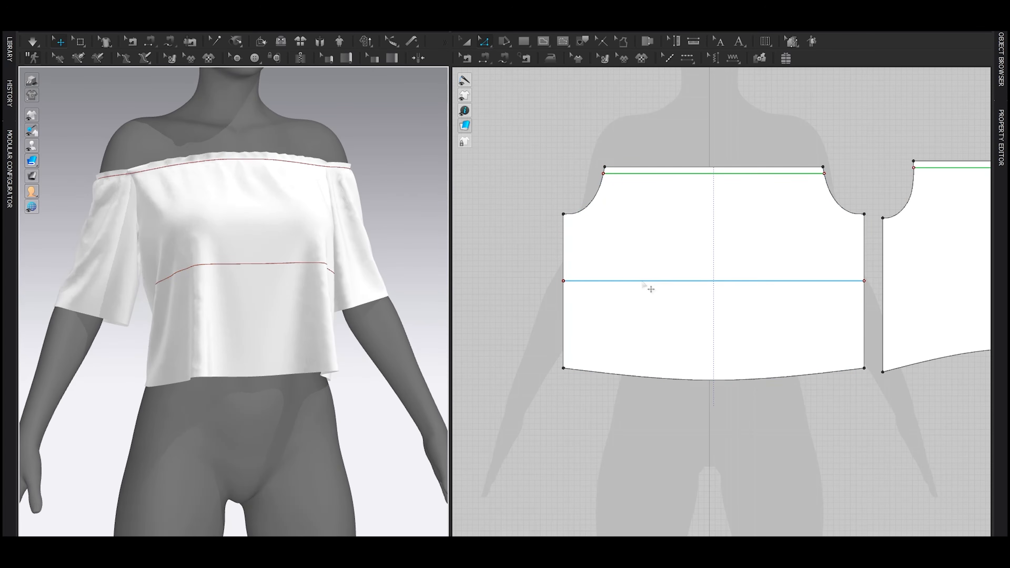
left_click_drag(642, 282, 635, 295)
left_click(604, 299)
right_click_drag(244, 309, 296, 305)
scroll(675, 290, "down", 3)
middle_click_drag(839, 299, 693, 296)
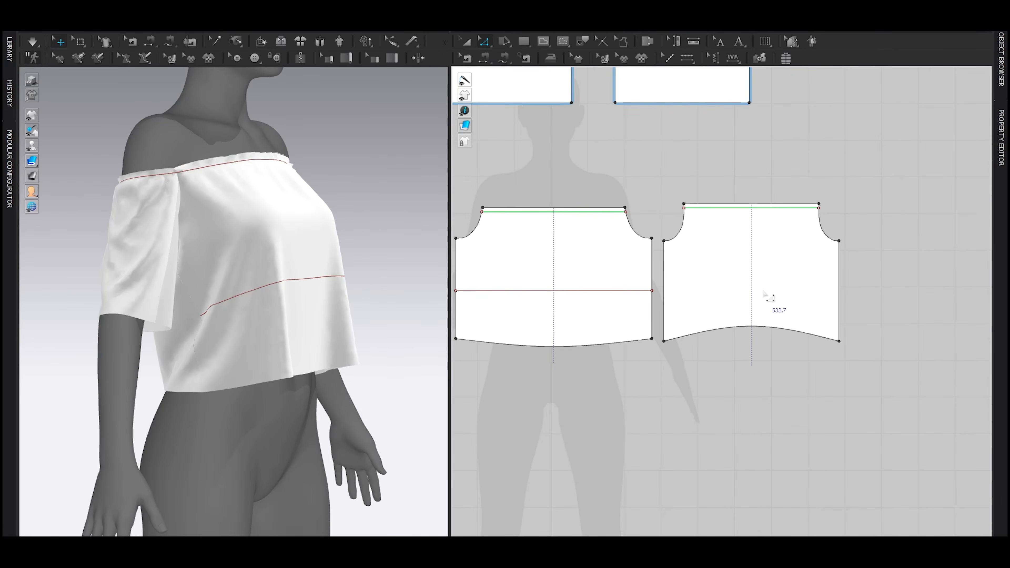
Step: Copy the front's horizontal internal line and paste it across the back piece at the same height
left_click(641, 292)
key("ctrl+c")
key("ctrl+v")
left_click(765, 298)
right_click_drag(192, 295, 169, 293)
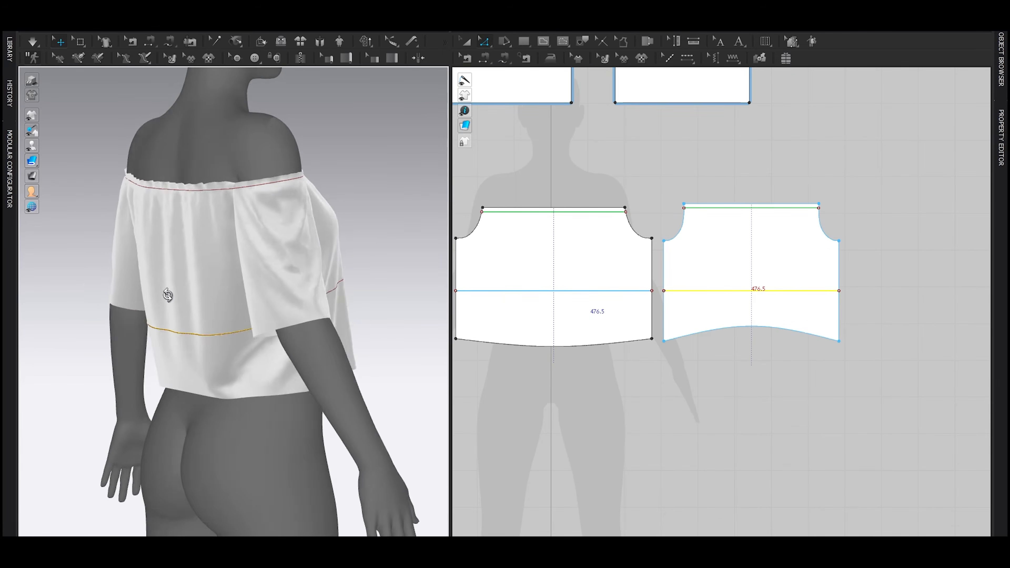
scroll(263, 322, "up", 10)
scroll(632, 314, "up", 3)
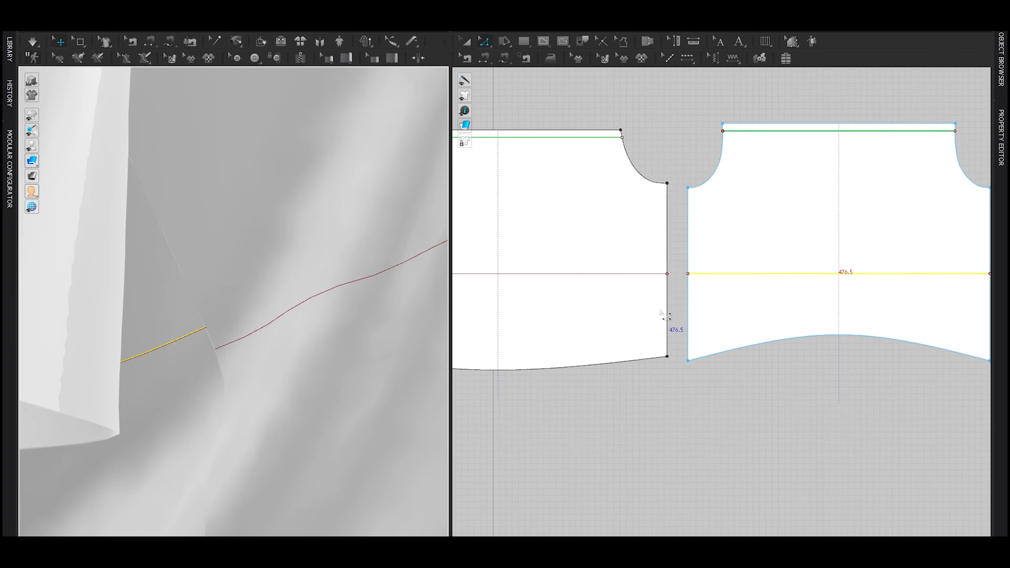
Step: Align the front piece to the back piece along their side seams, and slide the front piece horizontally away from the back
left_click(666, 316)
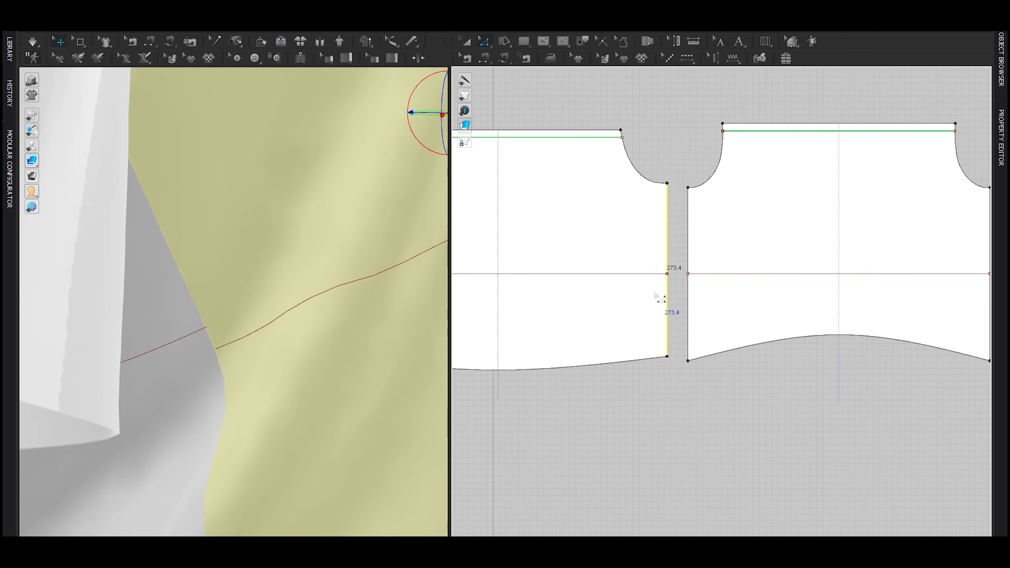
left_click(688, 299, "shift")
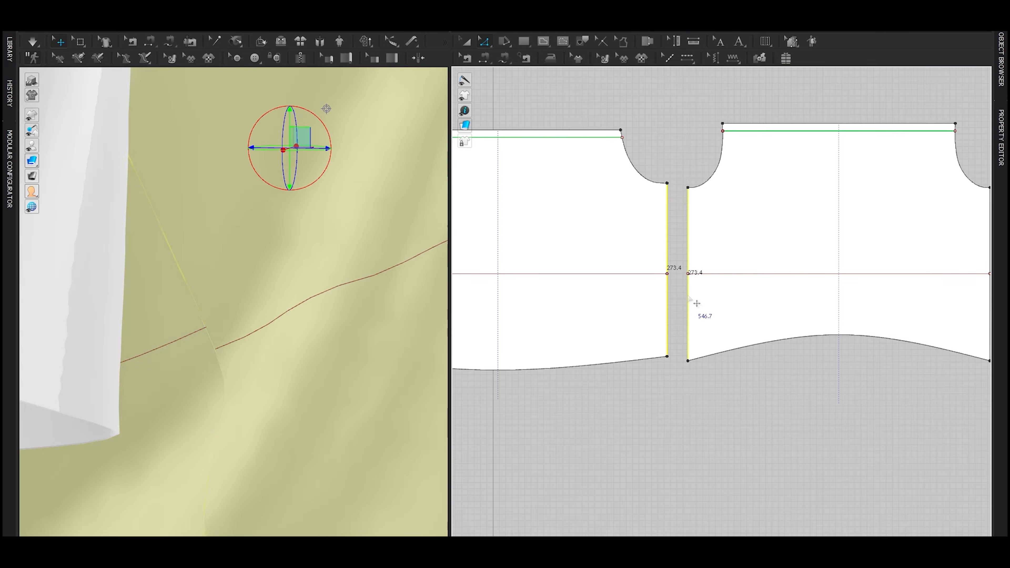
right_click(688, 295)
mouse_move(736, 477)
left_click(849, 480)
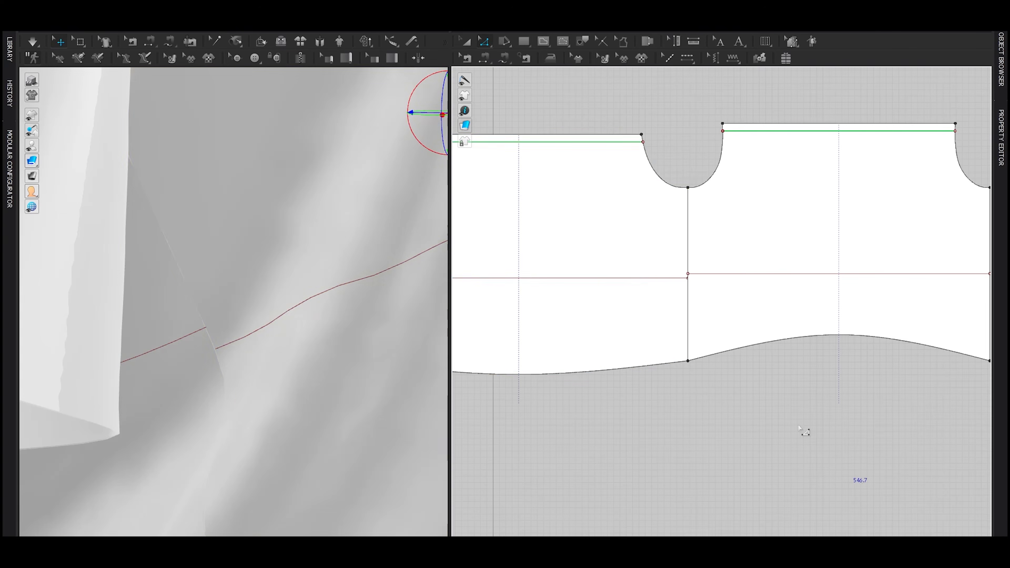
left_click_drag(650, 326, 624, 324)
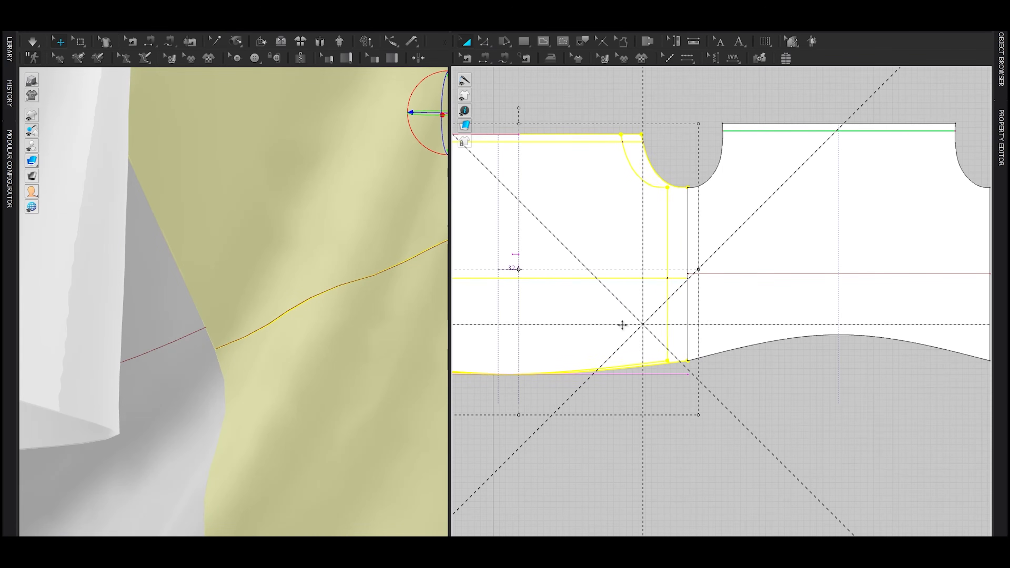
Step: Lower the back's internal line slightly so it meets the front's internal line at the side seam
scroll(684, 291, "up", 3)
key("z")
left_click(707, 278)
scroll(251, 345, "down", 3)
right_click_drag(187, 352, 302, 345)
scroll(302, 345, "down", 3)
scroll(863, 275, "down", 3)
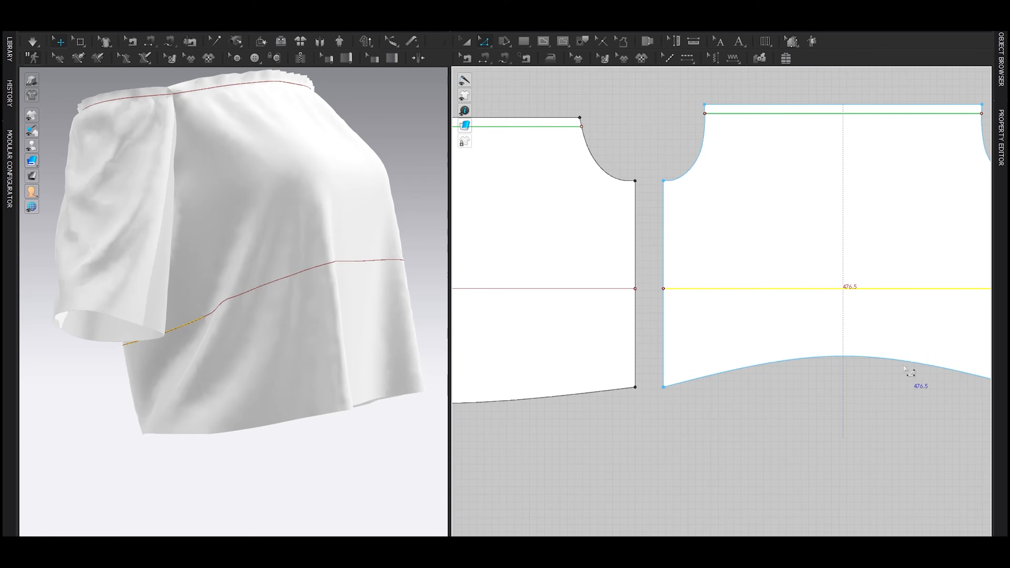
Step: Split the back's internal line uniformly into 2 segments at its centre
scroll(835, 310, "up", 3)
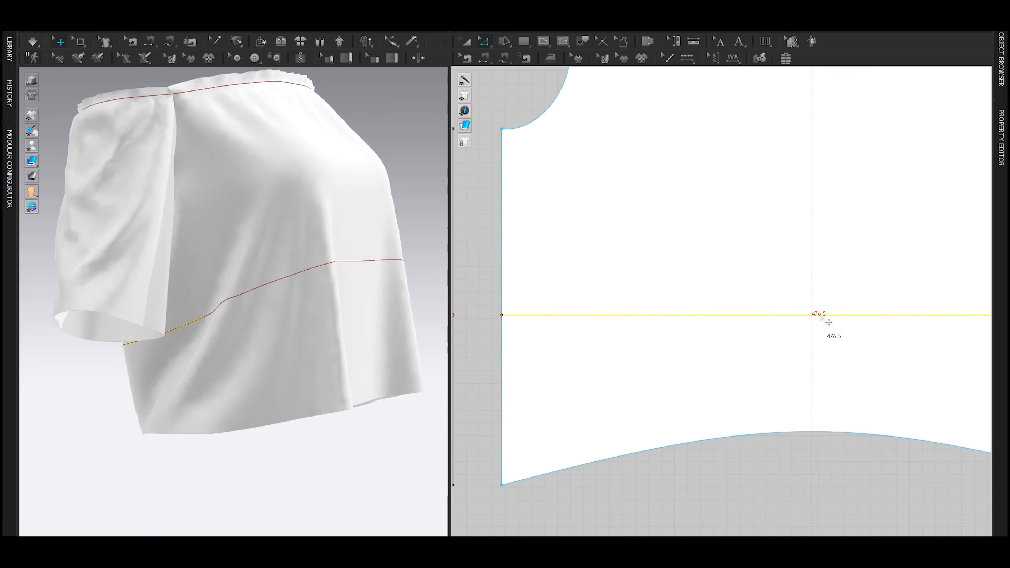
right_click_drag(829, 322, 783, 319)
left_click(780, 322)
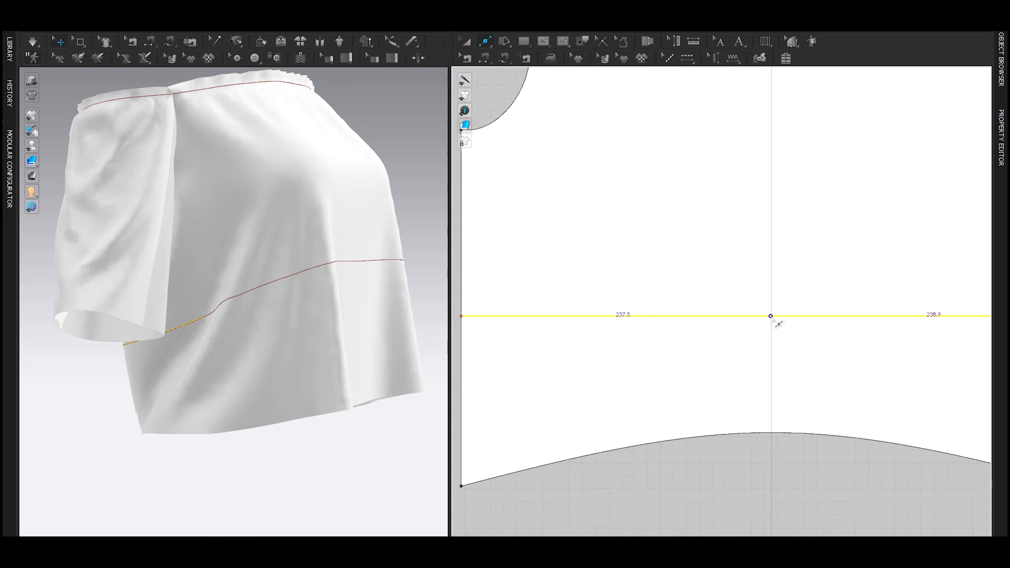
left_click(779, 324)
left_click(438, 300)
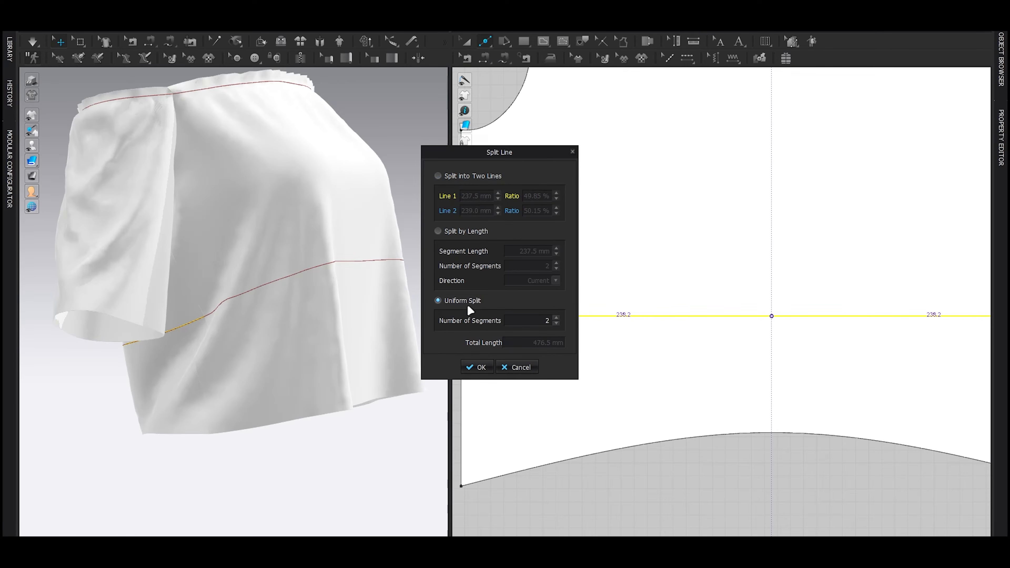
left_click(479, 367)
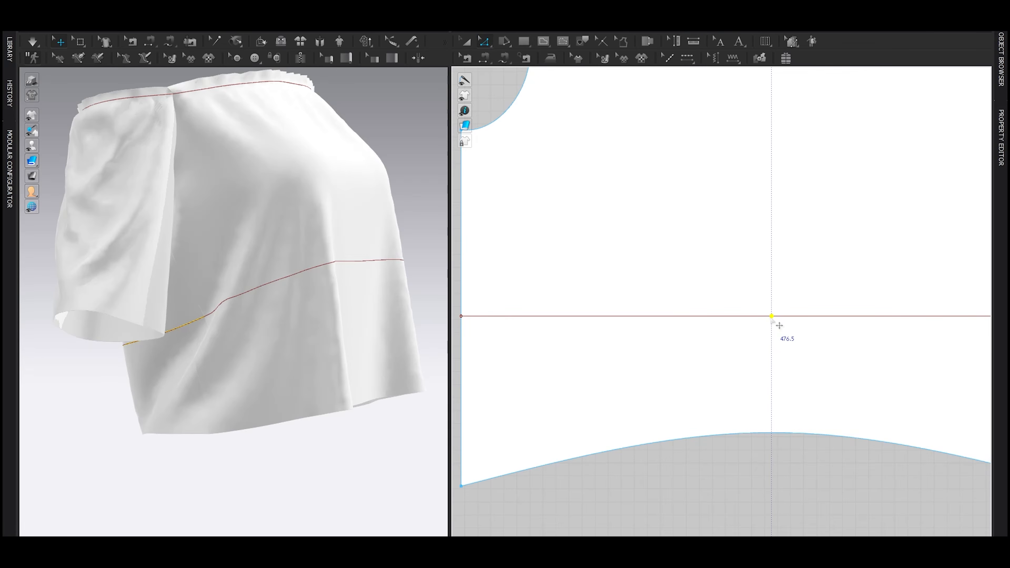
Step: Raise the centre point of the back's internal line and convert it to a curve point
left_click_drag(773, 318, 768, 283)
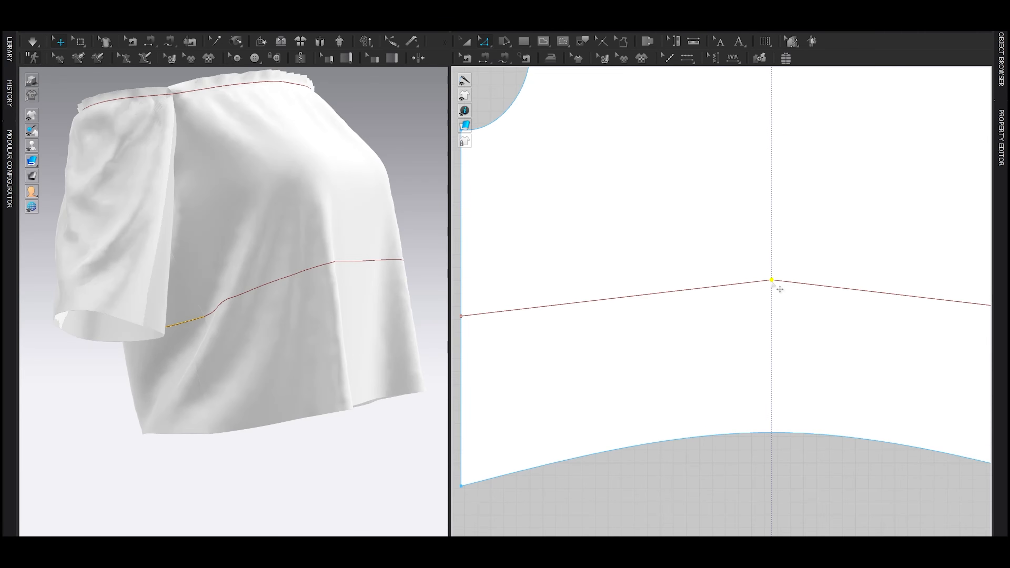
right_click(772, 281)
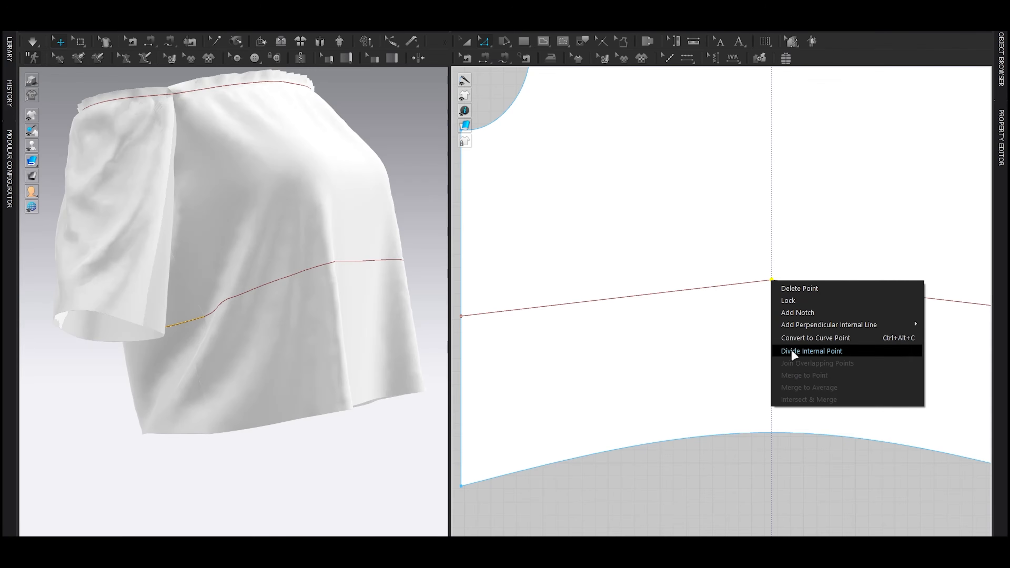
left_click(817, 336)
Step: Split the front's internal line uniformly into 2 segments at its centre
scroll(818, 338, "down", 5)
middle_click_drag(611, 369, 814, 362)
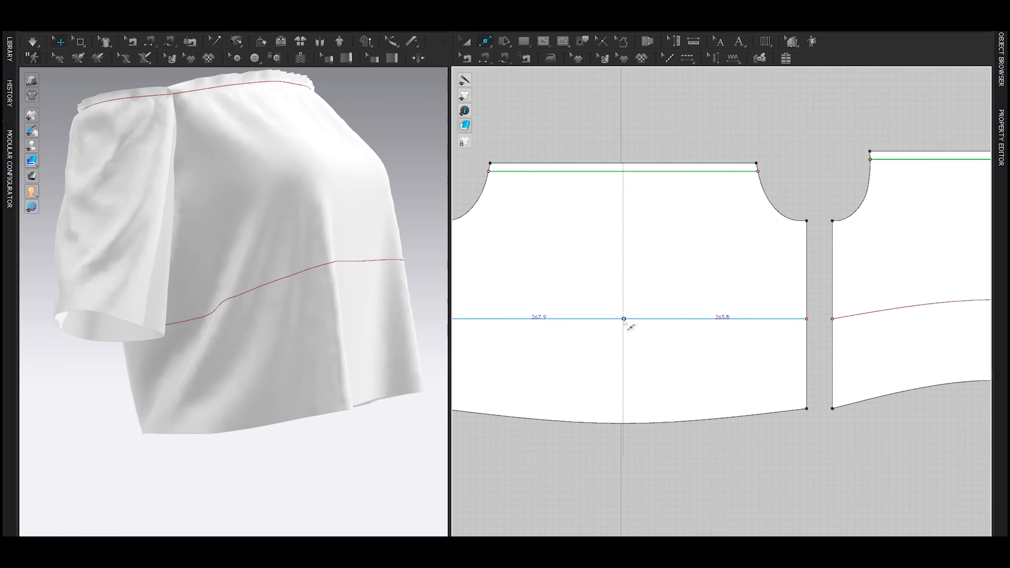
left_click(624, 319)
left_click(460, 302)
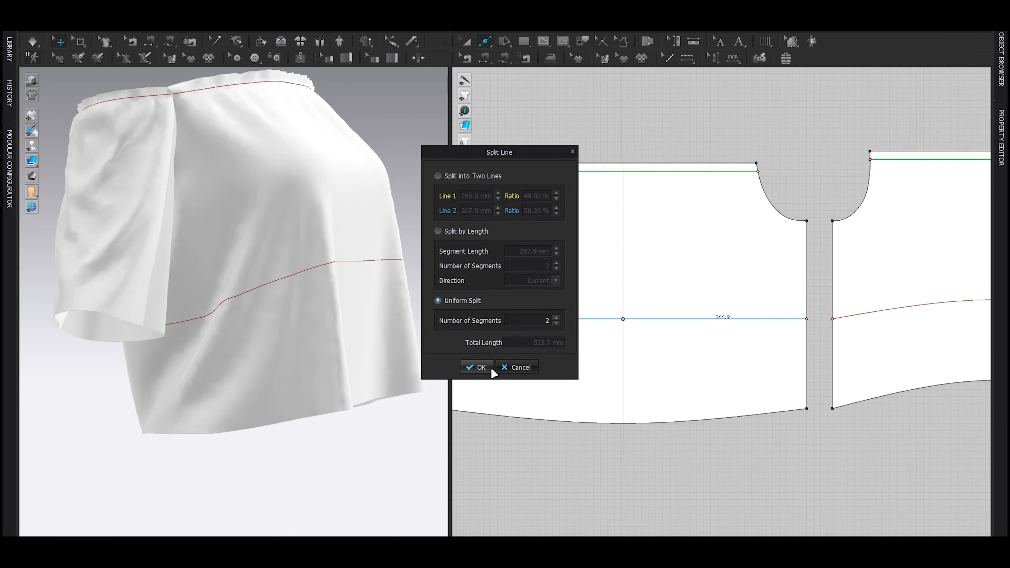
left_click(481, 367)
Step: Lower the centre point of the front's internal line by about 18 mm and convert it to a curve point
left_click_drag(624, 320, 632, 340)
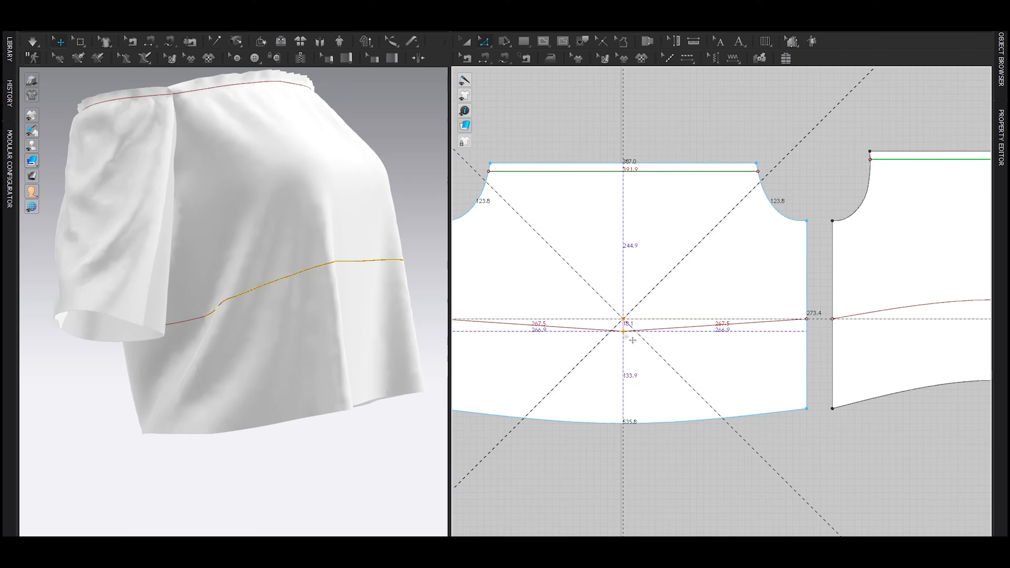
right_click(624, 331)
left_click(655, 389)
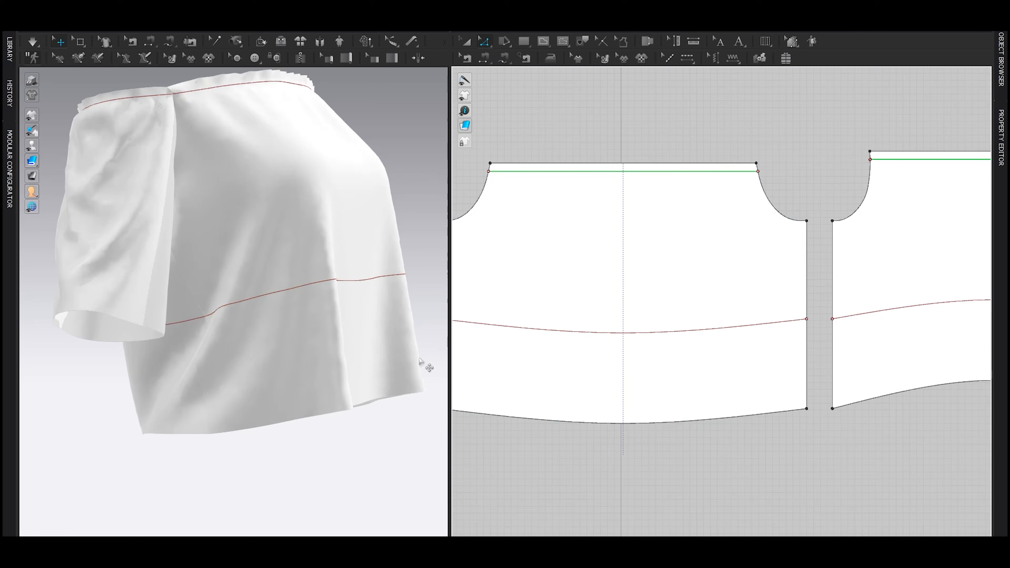
Step: Turn on Elastic for the curved internal lines of the front and back pieces, and simulate the gathering
scroll(283, 339, "down", 4)
mouse_move(285, 339)
right_mouse_down()
mouse_move(306, 347)
mouse_move(290, 333)
right_mouse_up()
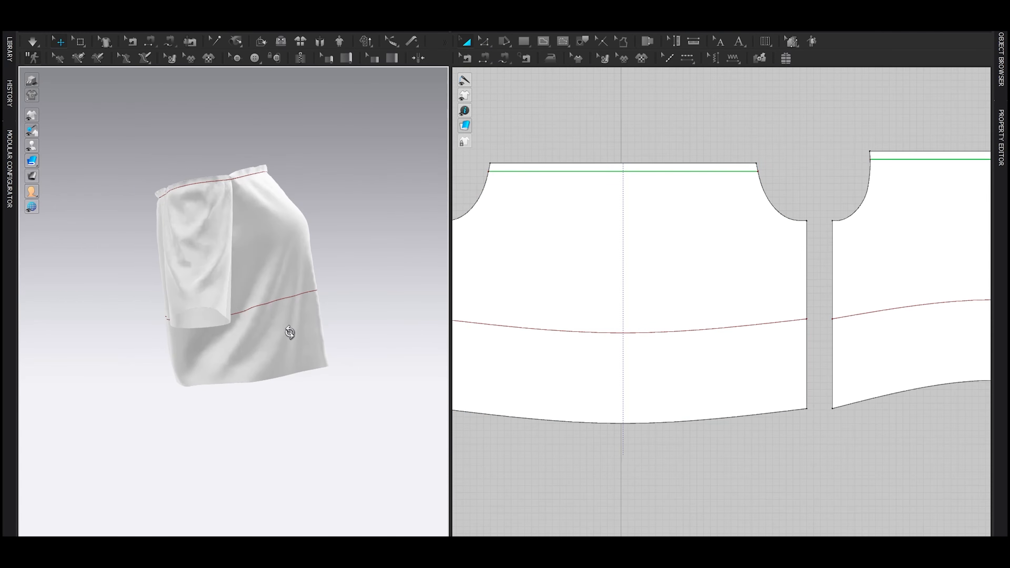
scroll(536, 383, "down", 3)
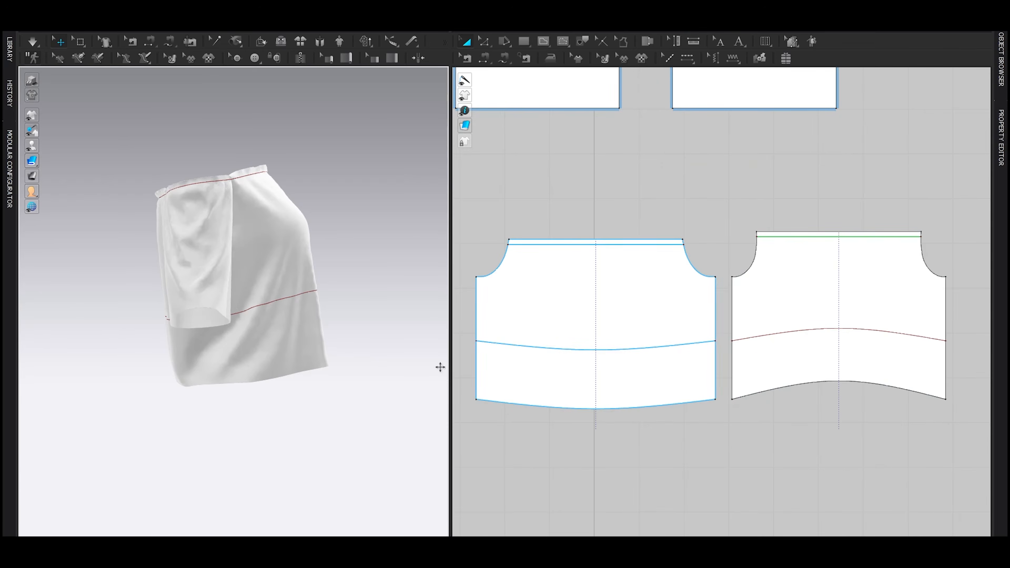
left_click(606, 349)
left_click(762, 337, "shift")
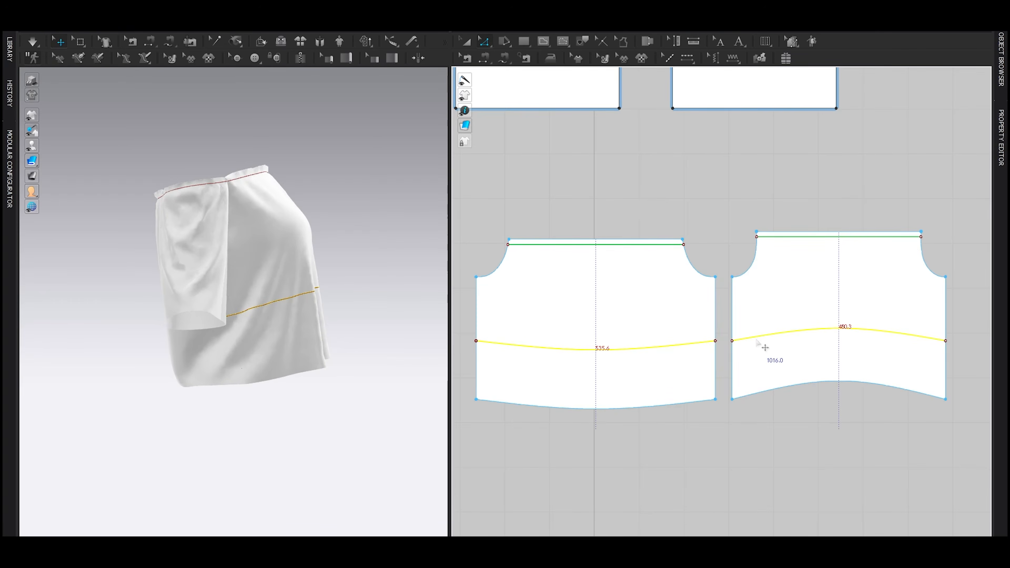
left_click(906, 247)
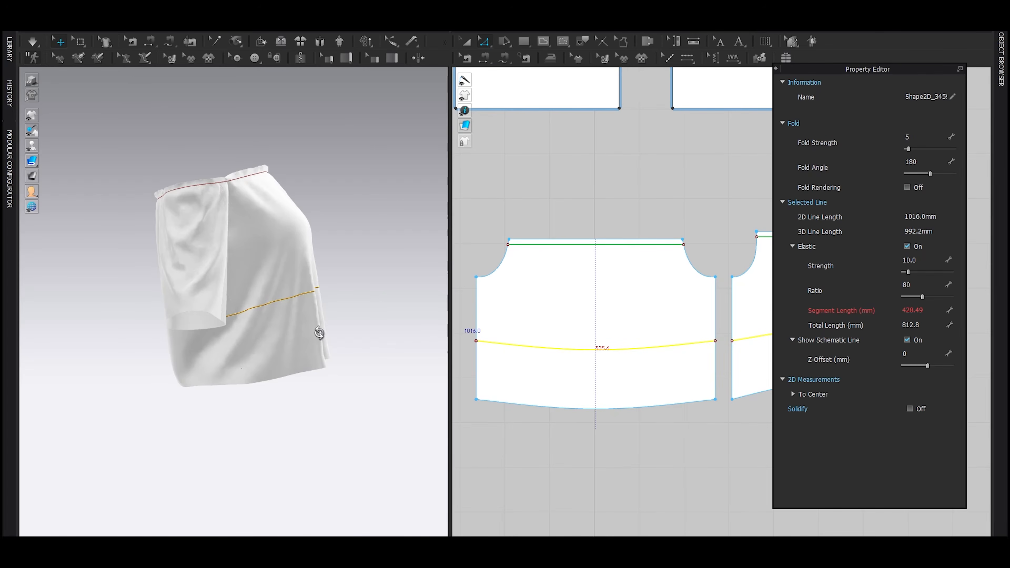
right_click_drag(319, 332, 316, 345)
key("space")
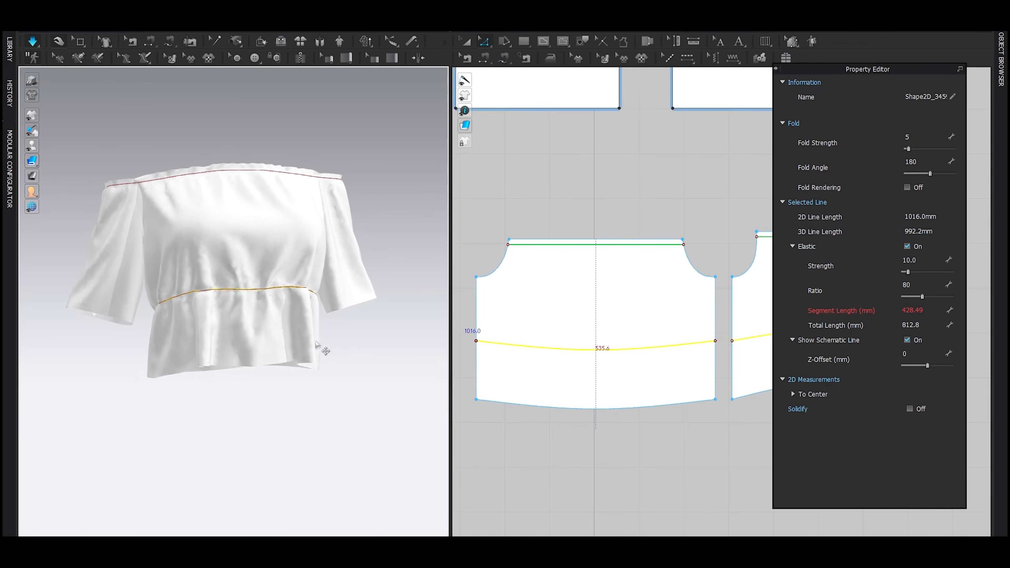
Step: Try an elastic ratio of 75 on both internal lines, and reduce it to 70 during the simulation
left_click(923, 284)
type("75")
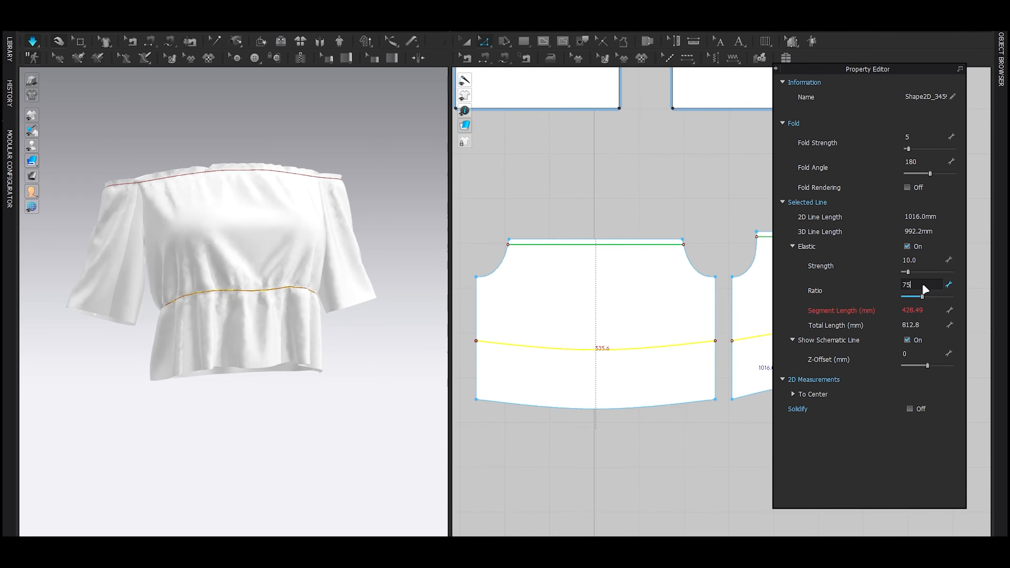
key("Return")
left_click(922, 284)
type("4")
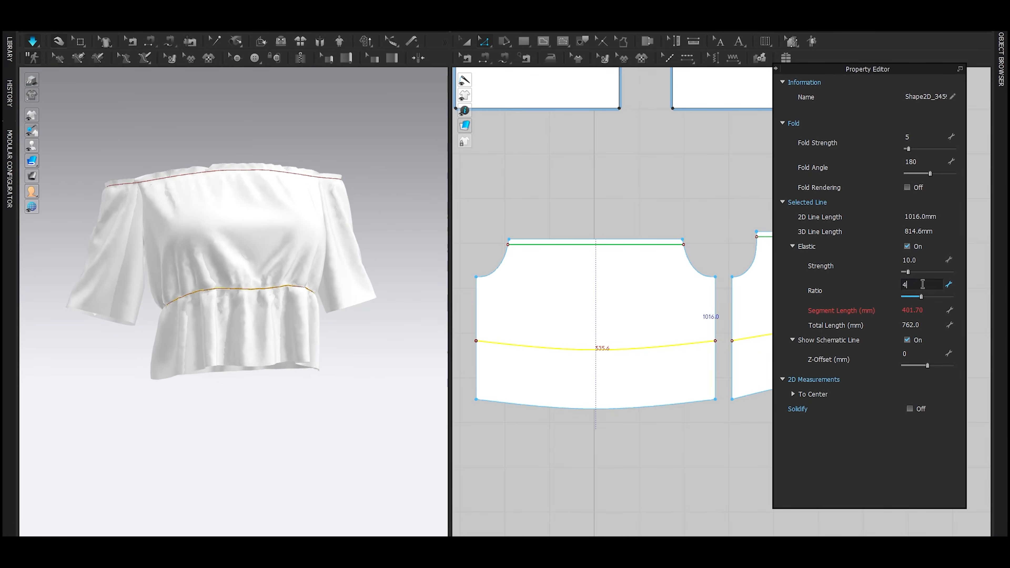
key("Return")
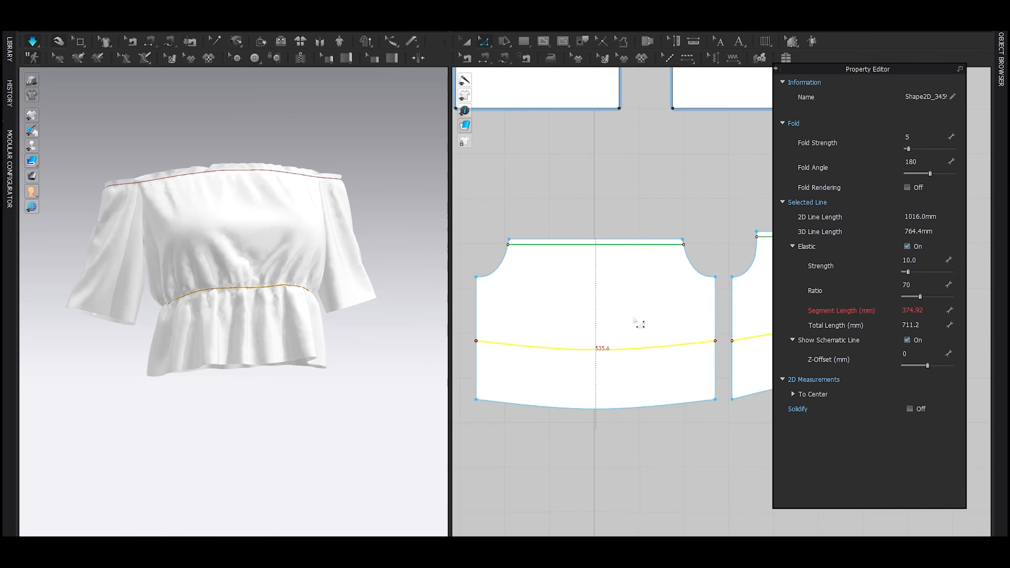
Step: Show the avatar and raise the front and back elastic lines together slightly during the simulation
right_click_drag(348, 319, 322, 328)
key("shift+a")
left_click(549, 349)
left_click(770, 334, "shift")
mouse_move(771, 334)
left_mouse_down()
mouse_move(770, 323)
mouse_move(780, 333)
left_mouse_up()
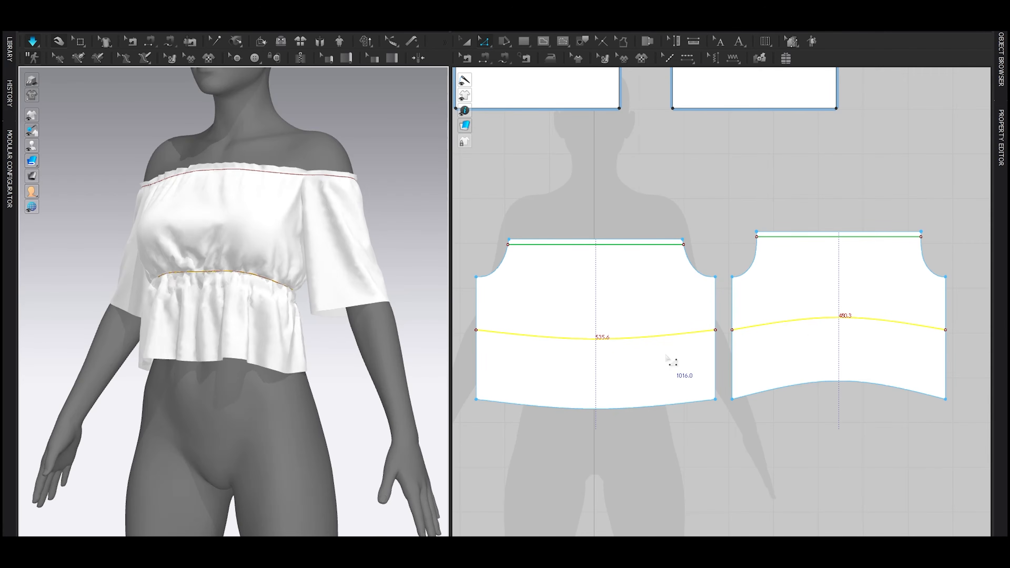
key("space")
Step: Switch the garment to a translucent display and check the elastic line against the avatar from the side
right_click_drag(414, 312, 231, 316)
key("shift+a")
mouse_move(33, 162)
left_click(88, 163)
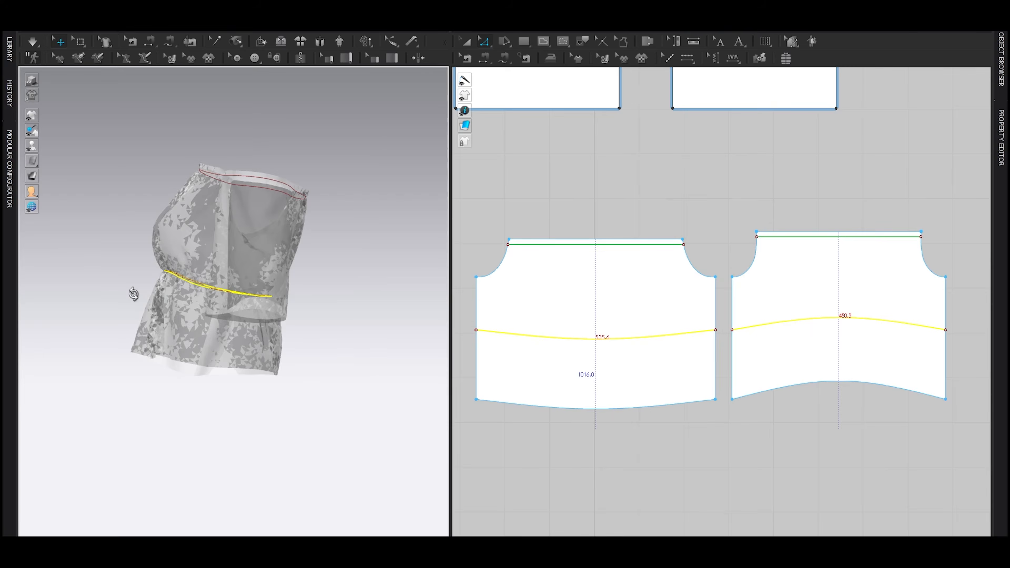
key("shift+a")
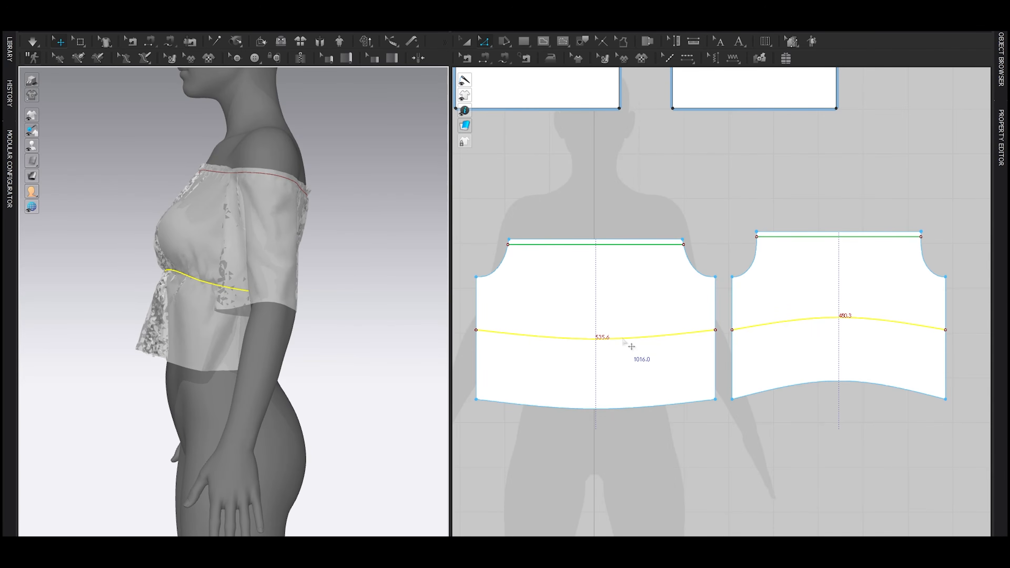
Step: Lower both elastic lines slightly, simulate, and check them from the back of the avatar
key("space")
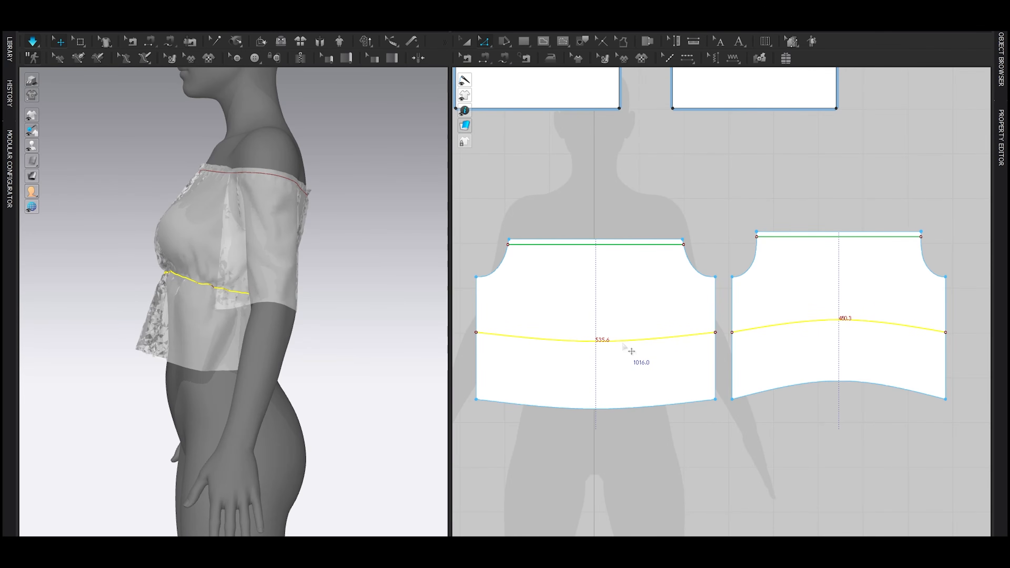
key("space")
right_click_drag(315, 290, 257, 298)
Step: Raise the curve point at the centre of the back's elastic line and simulate the change
scroll(842, 313, "up", 3)
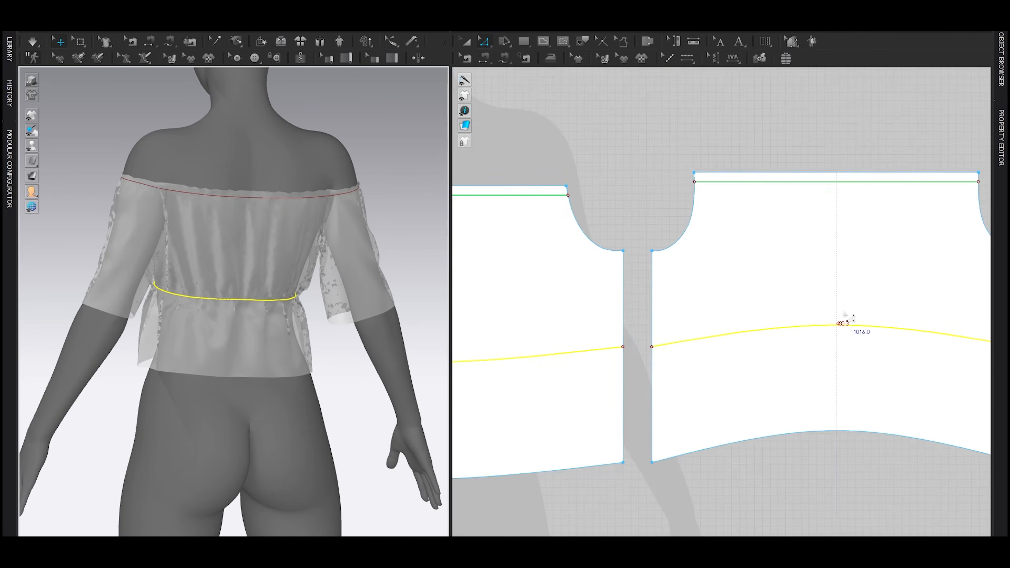
key("v")
left_click_drag(840, 328, 839, 318)
key("space")
right_click_drag(281, 350, 384, 354)
key("space")
Step: Lower the curve point at the centre of the front's elastic line and simulate the change
middle_click_drag(638, 375, 870, 351)
left_click_drag(649, 339, 649, 348)
key("space")
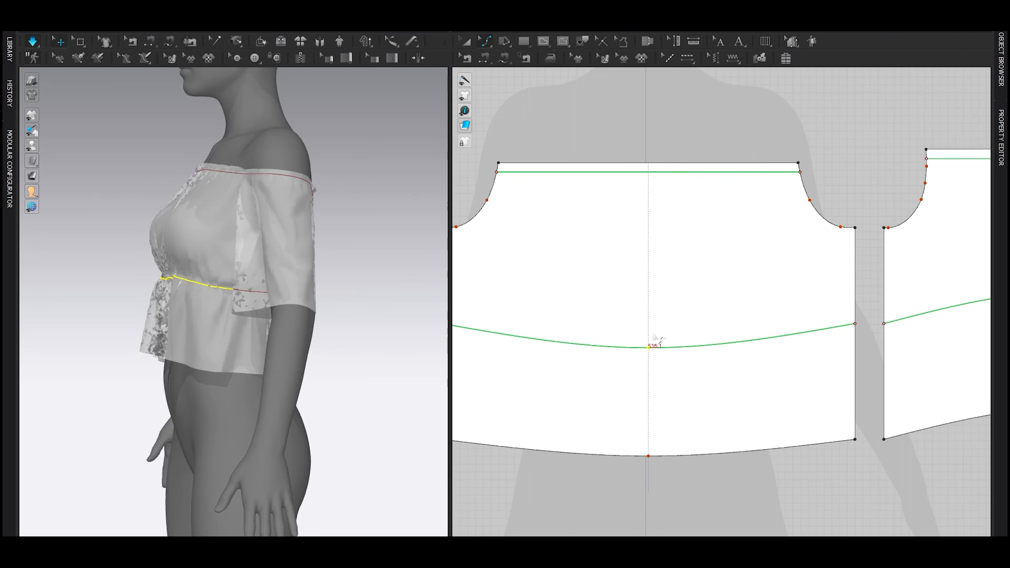
scroll(652, 333, "down", 3)
key("space")
Step: Raise the front and back elastic lines together slightly, simulate, and check the gathers under the bust up close
key("z")
left_click(648, 340)
left_click(785, 326, "shift")
left_click_drag(784, 326, 784, 323)
key("space")
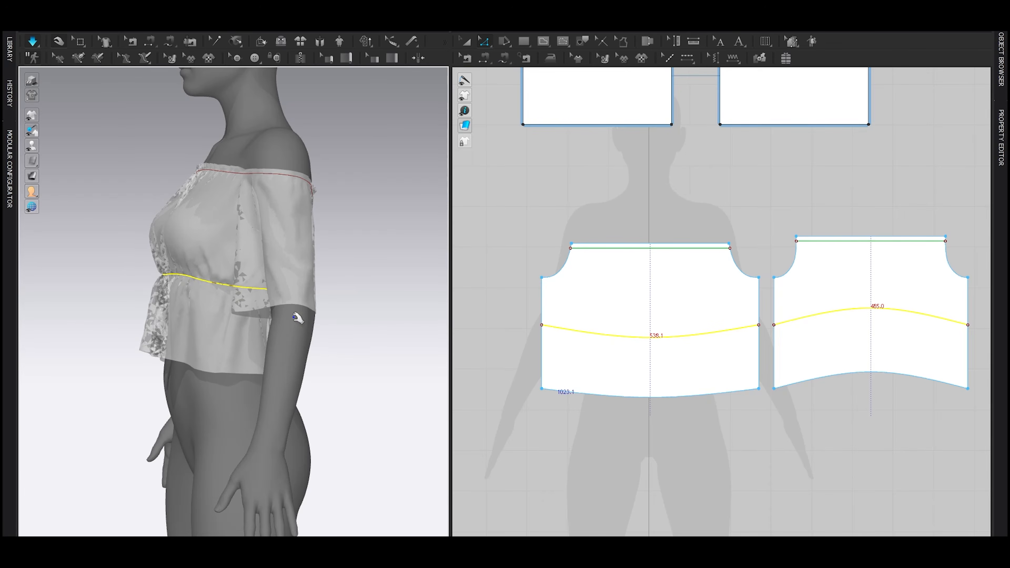
key("space")
scroll(302, 316, "up", 5)
right_click_drag(184, 241, 235, 309)
scroll(238, 284, "up", 4)
right_click_drag(202, 243, 177, 246)
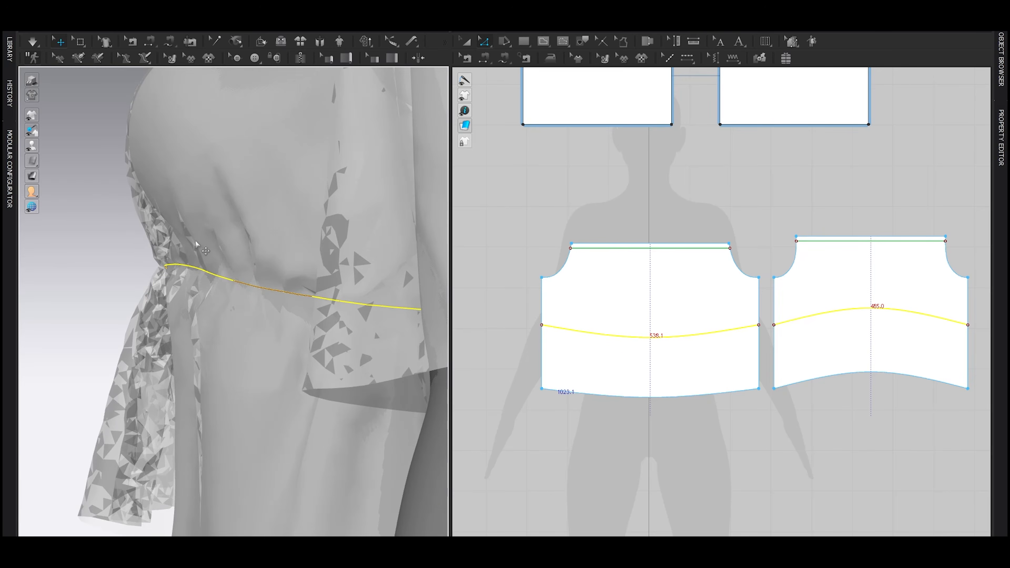
right_click_drag(225, 286, 272, 287)
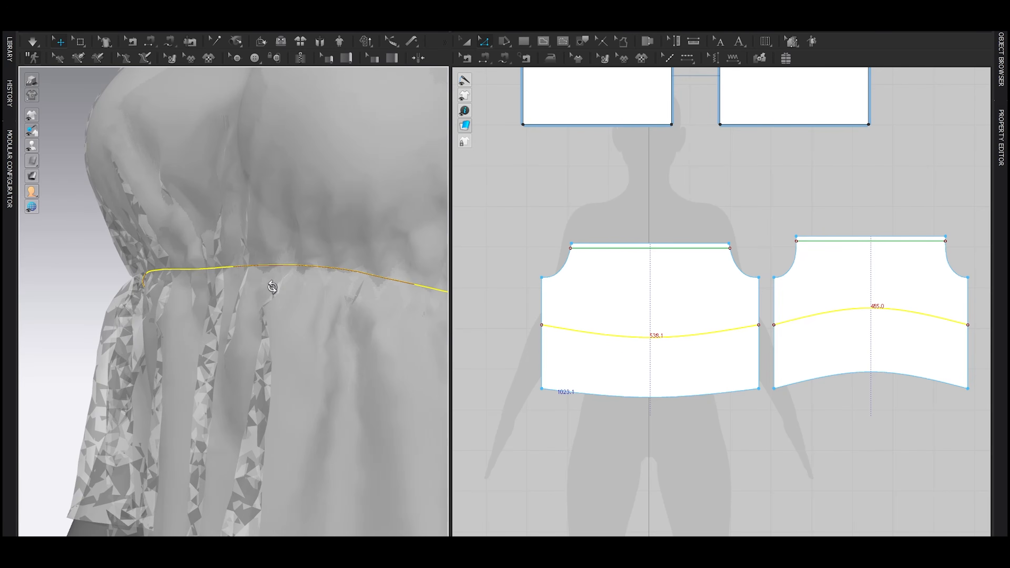
scroll(184, 295, "down", 6)
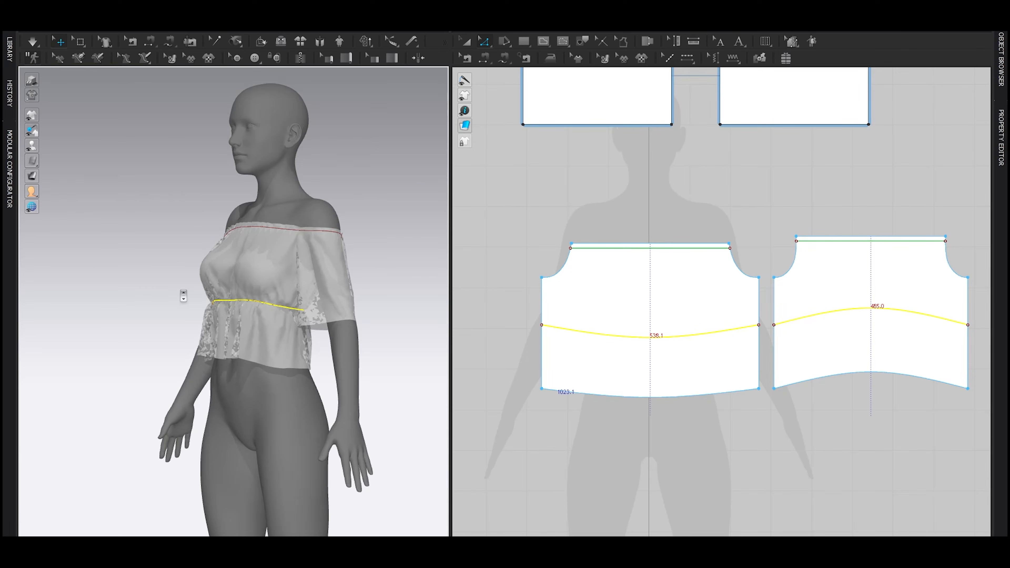
Step: Switch the 3D garment display to the solid white surface and clear the selection of the elastic lines
mouse_move(34, 161)
left_click(75, 161)
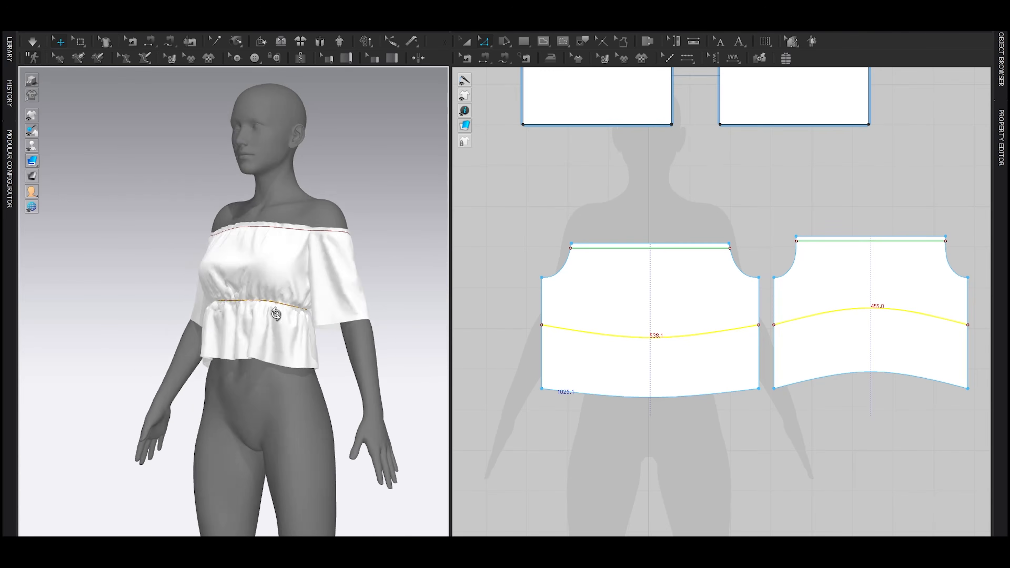
left_click(496, 316)
Step: Paste two copies of the front's curved elastic line below it, about 46 mm apart, and check the lowest copy's elastic settings
left_click(638, 338)
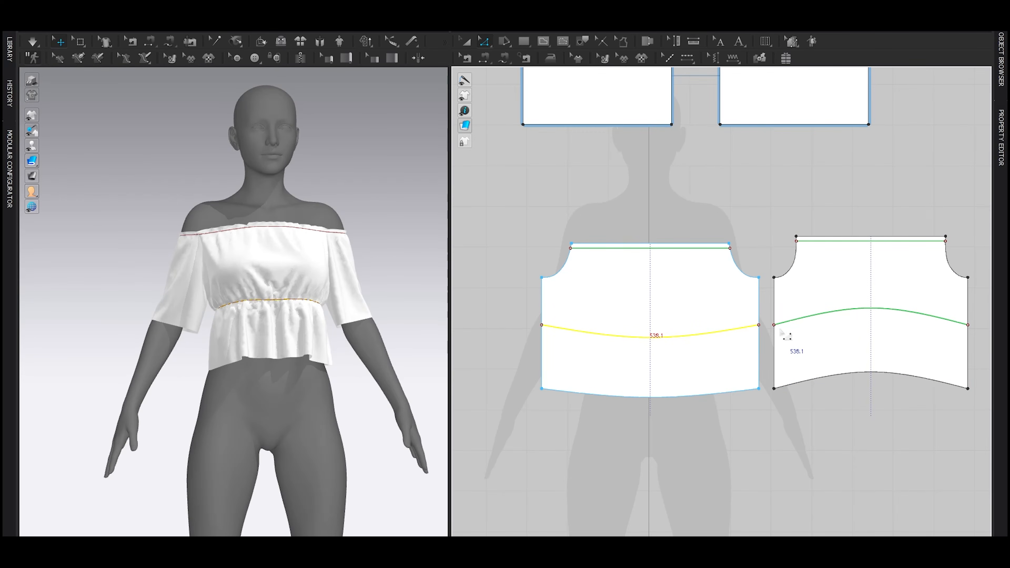
left_click(788, 333, "shift")
scroll(575, 356, "up", 3)
right_click_drag(574, 356, 591, 350)
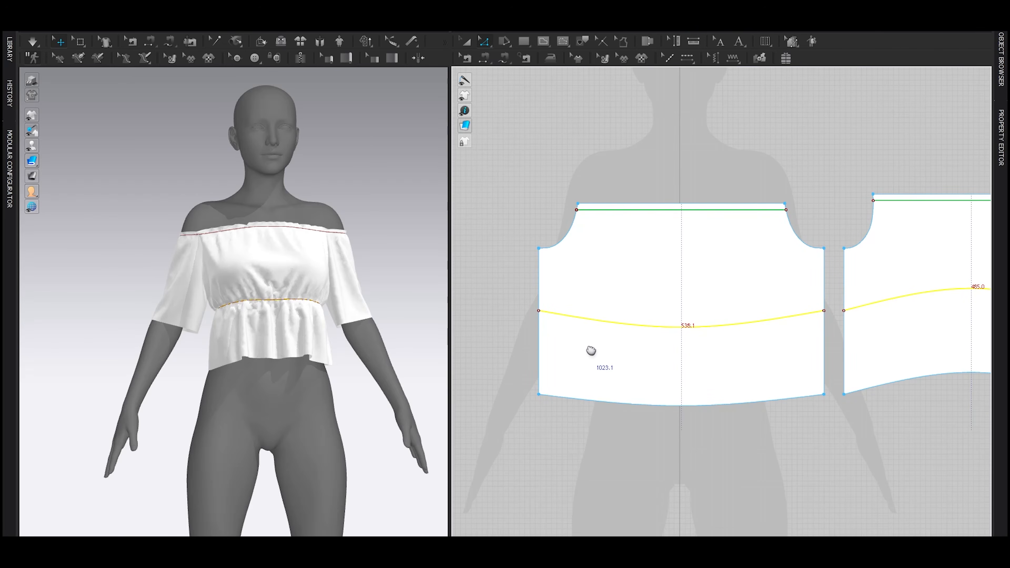
left_click_drag(648, 325, 678, 349)
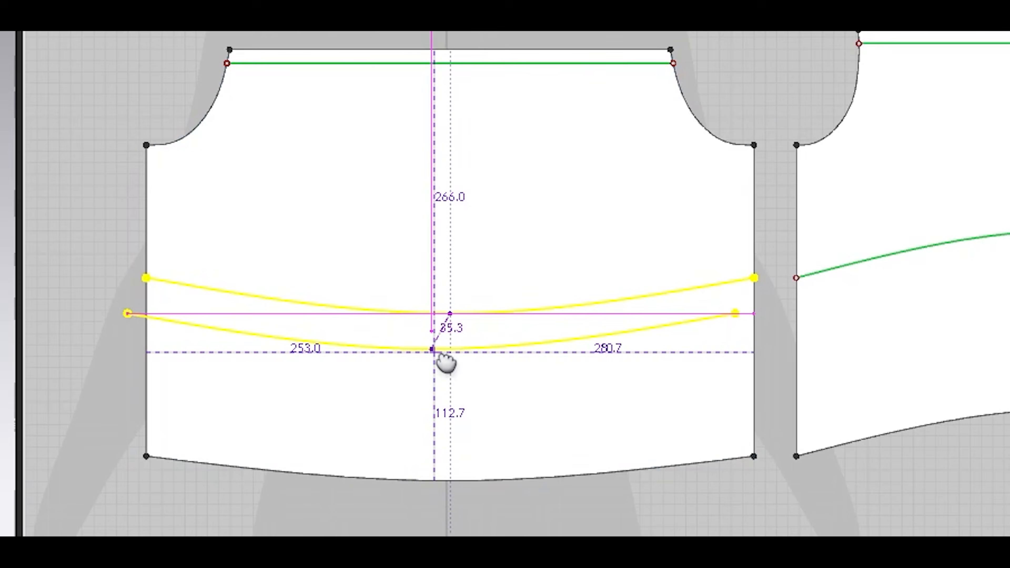
mouse_move(446, 363)
left_mouse_down()
mouse_move(461, 374)
mouse_move(464, 363)
mouse_move(459, 386)
mouse_move(460, 374)
left_mouse_up()
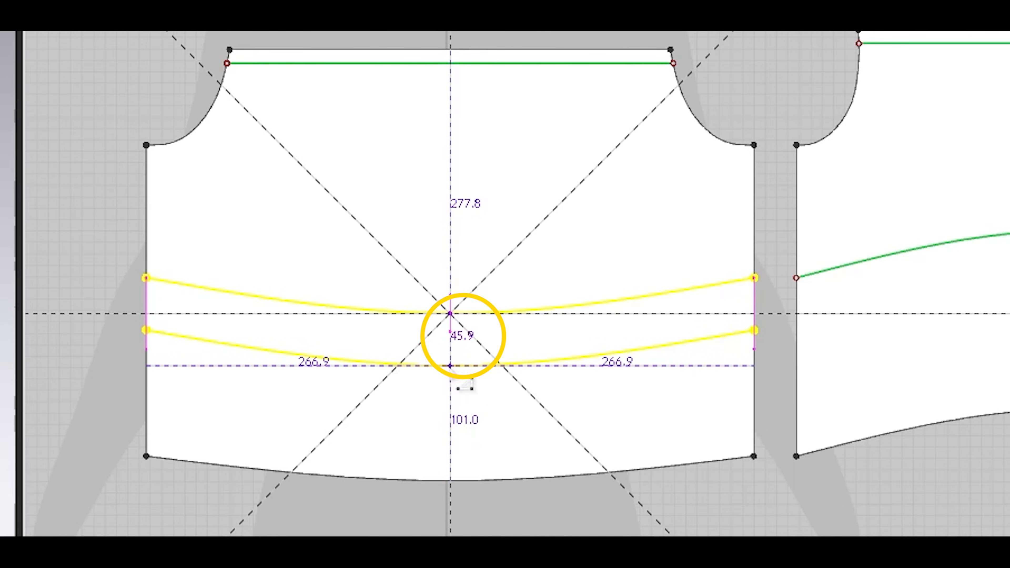
middle_click_drag(471, 380, 462, 330)
left_click_drag(461, 317, 444, 370)
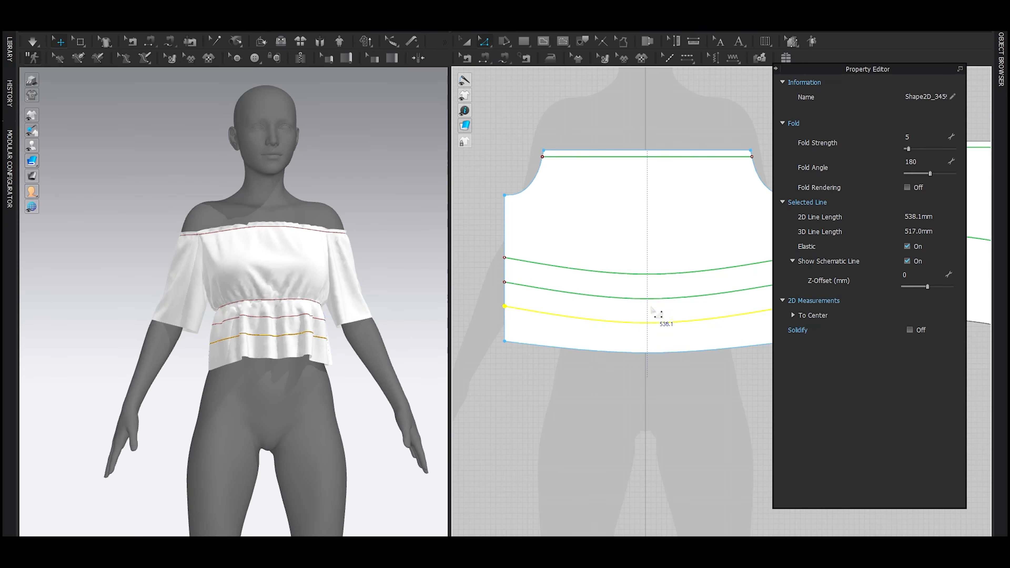
left_click(651, 324)
scroll(660, 337, "down", 2)
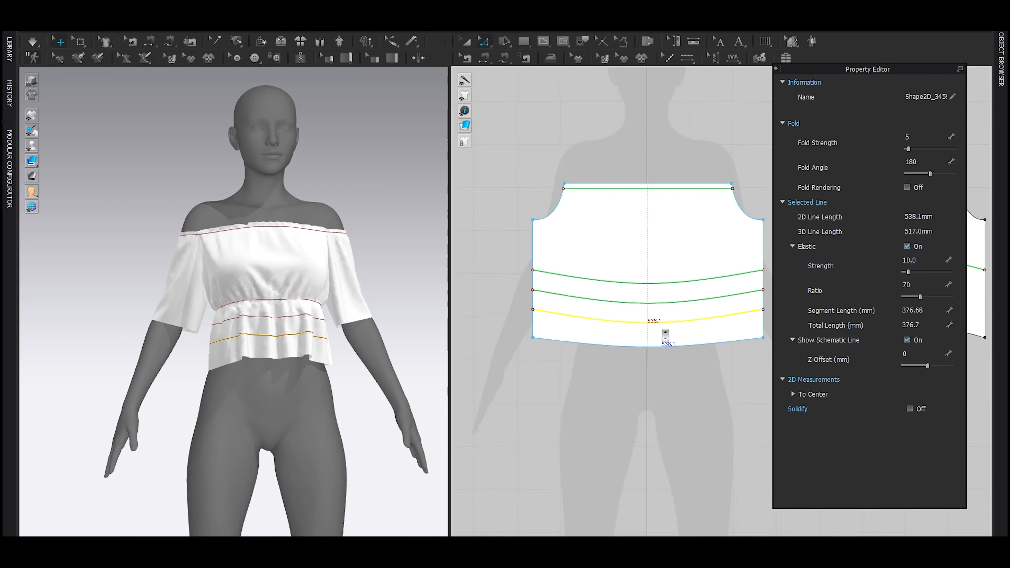
Step: Copy the back's curved elastic line and paste two copies below it, roughly level with the front's lines at the side seam
middle_click_drag(663, 337, 573, 338)
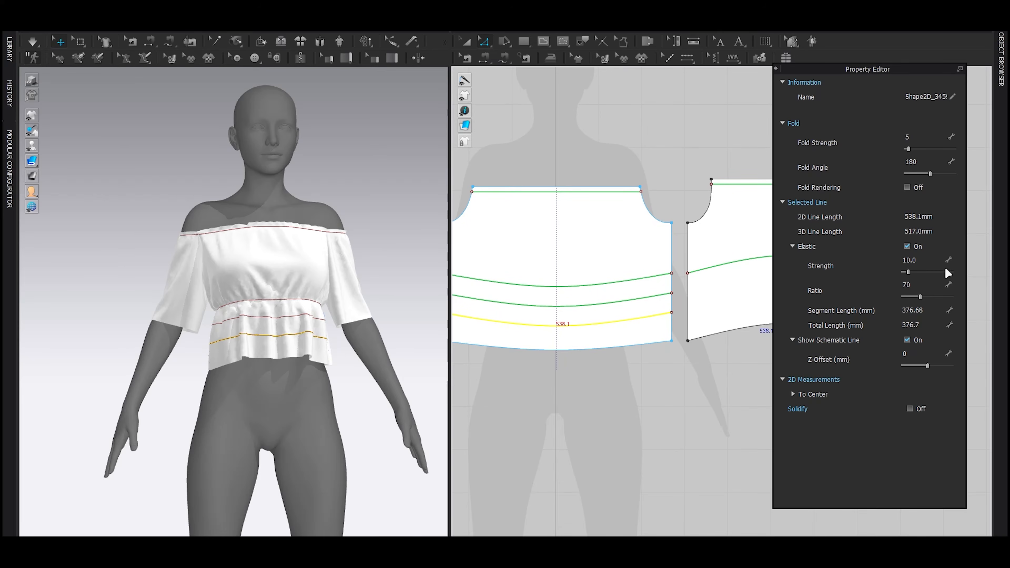
middle_click_drag(738, 268, 703, 269)
left_click(702, 264)
key("ctrl+c")
key("ctrl+v")
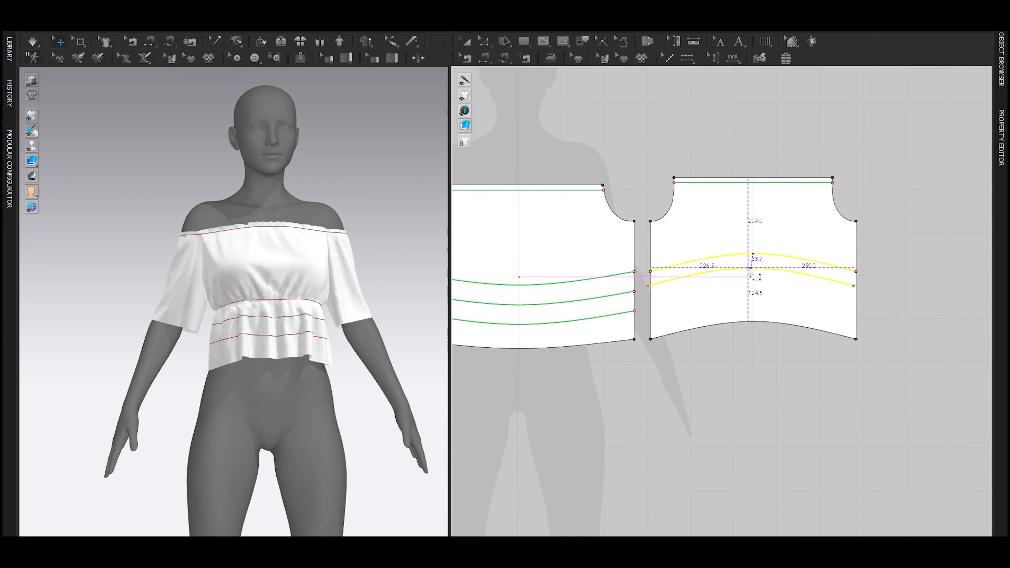
left_click(756, 276)
key("ctrl+v")
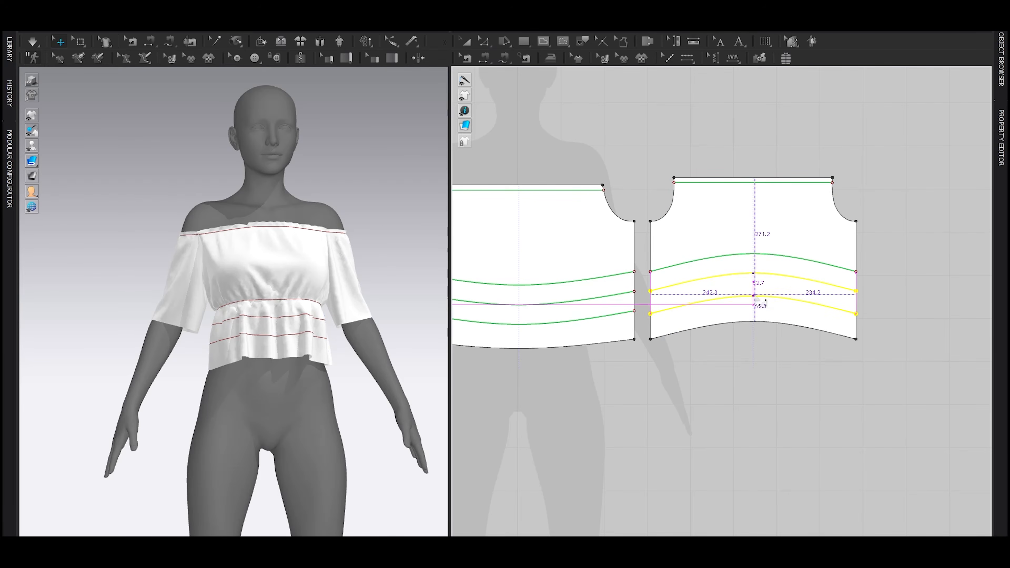
left_click(689, 299)
Step: Hide the avatar and lower the back's lowest elastic line until it meets the front's line at the side seam
scroll(632, 310, "up", 6)
right_click_drag(211, 321, 282, 350)
scroll(372, 338, "up", 3)
key("shift+a")
scroll(348, 364, "up", 4)
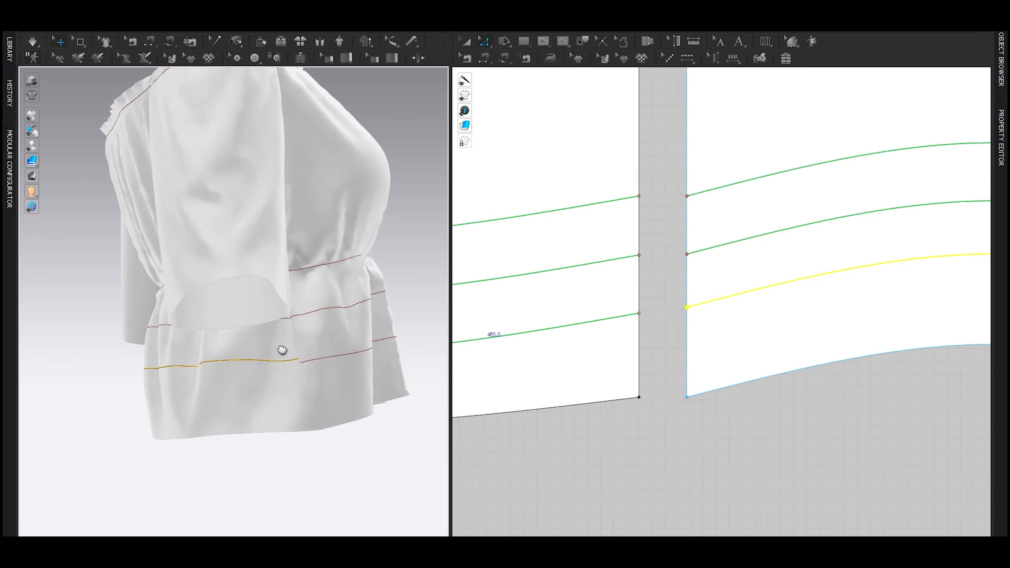
scroll(282, 350, "up", 3)
scroll(636, 339, "up", 6)
left_click(642, 337)
left_click_drag(685, 319, 694, 339)
Step: Simulate the three elastic rows and show the avatar again with the garment's internal lines hidden in 3D
right_click_drag(397, 330, 277, 333)
scroll(219, 318, "down", 5)
key("space")
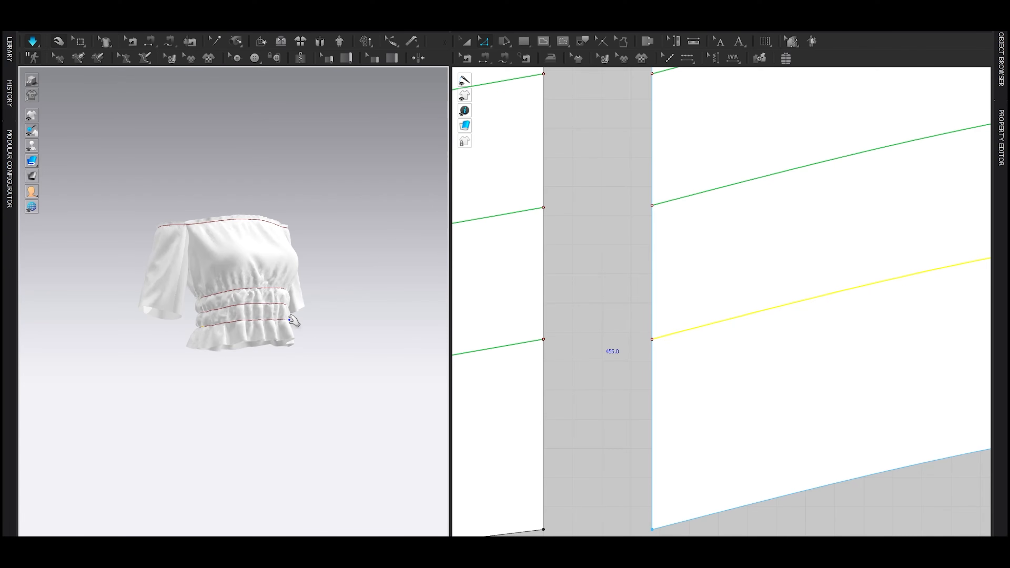
key("shift+a")
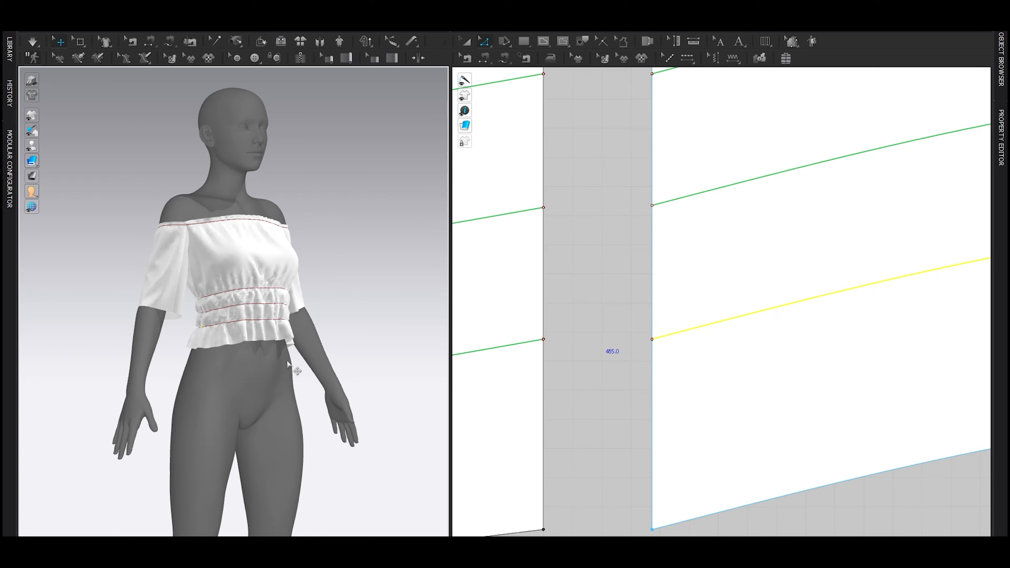
left_click(97, 118)
key("2")
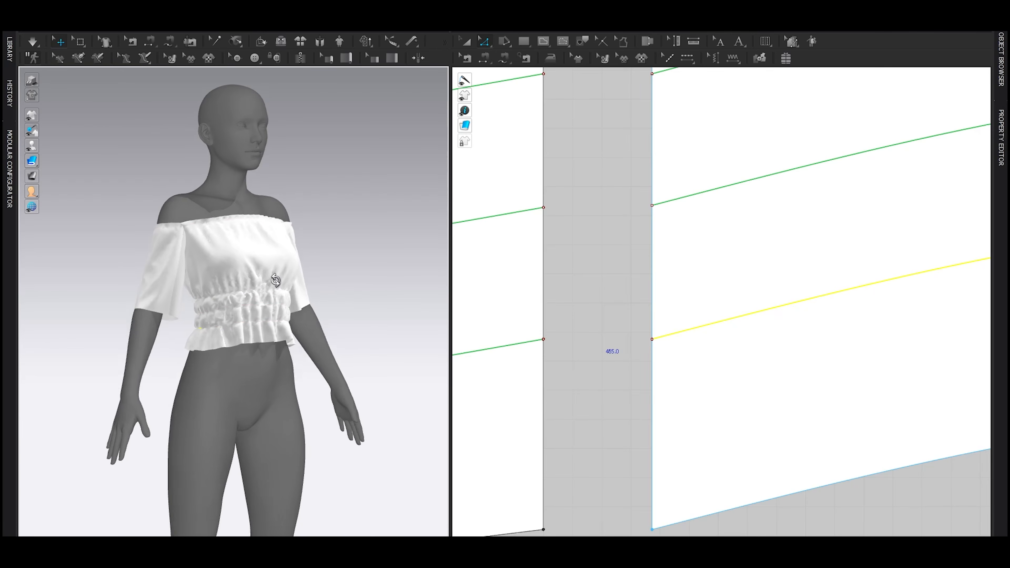
Step: Offset the three front elastic lines as internal lines in the reverse direction, with 2 offsets at 5 mm, extended to the pattern outline
scroll(647, 271, "down", 8)
middle_click_drag(629, 284, 743, 312)
scroll(636, 283, "up", 2)
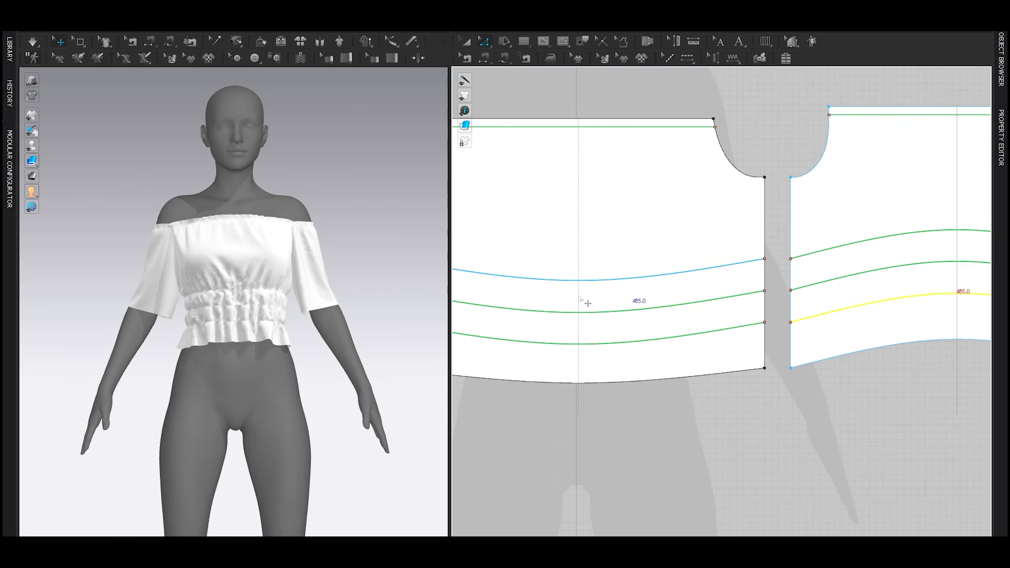
middle_click_drag(582, 295, 720, 295)
left_click(712, 292)
left_click(673, 317, "shift")
left_click(674, 345, "shift")
scroll(753, 282, "up", 2)
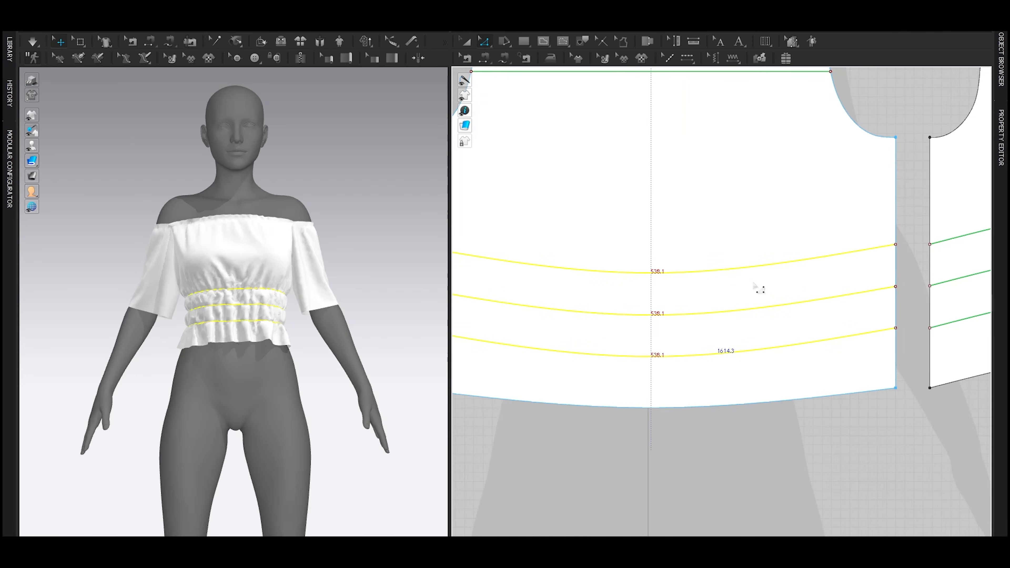
right_click(751, 266)
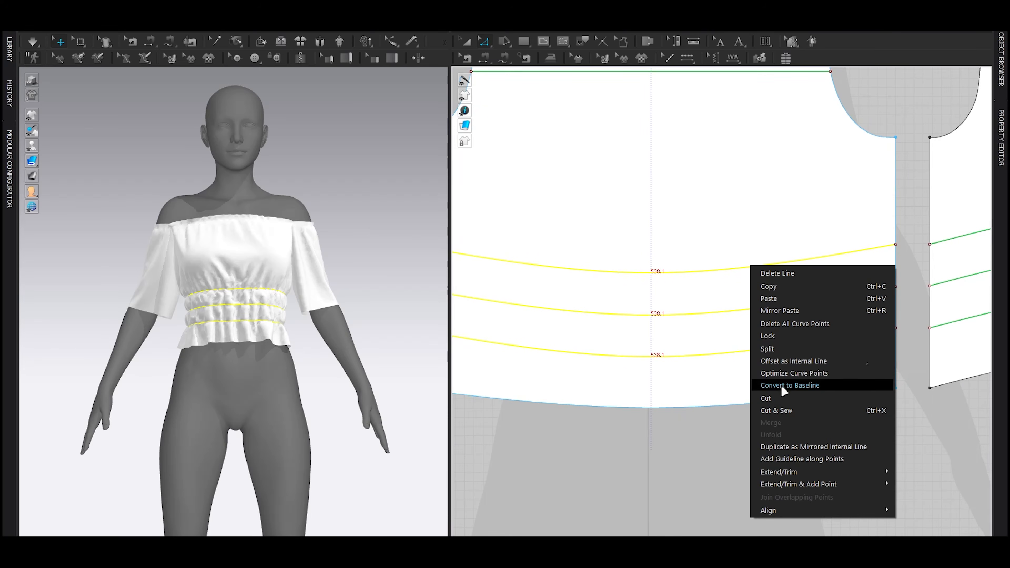
left_click(786, 363)
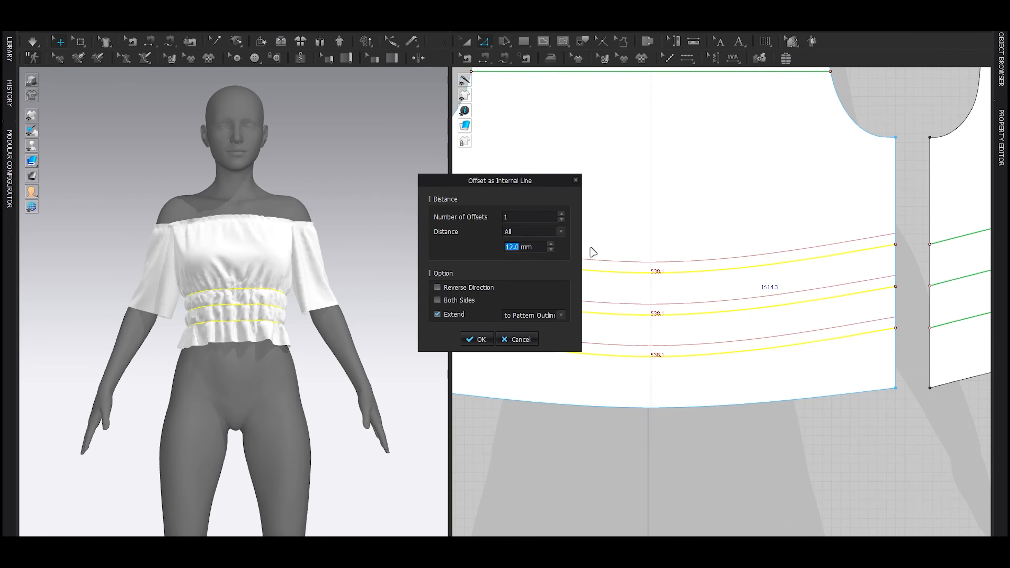
left_click(460, 284)
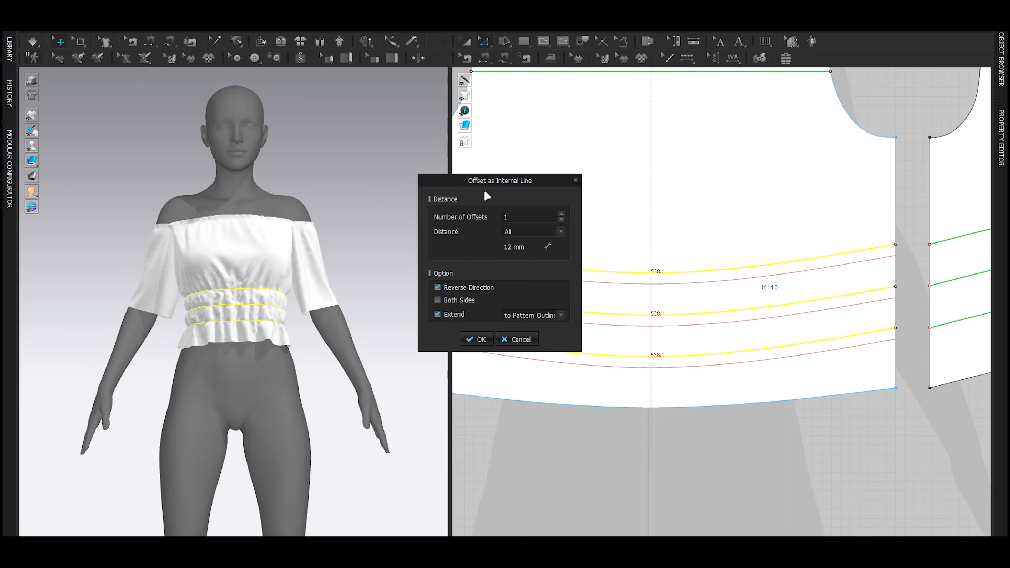
left_click_drag(494, 176, 445, 173)
left_click(511, 211)
left_click(462, 243)
type("5")
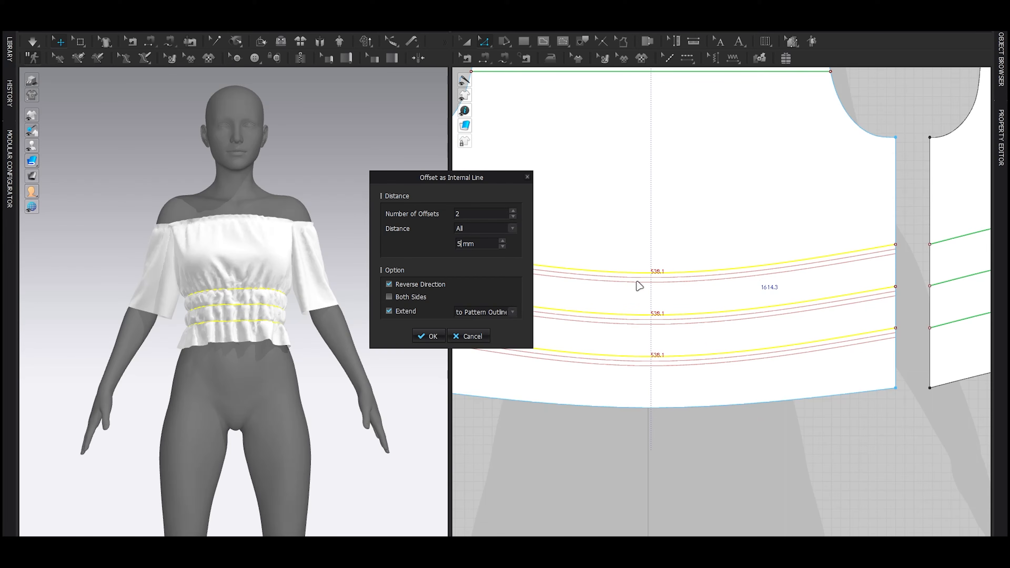
left_click(429, 336)
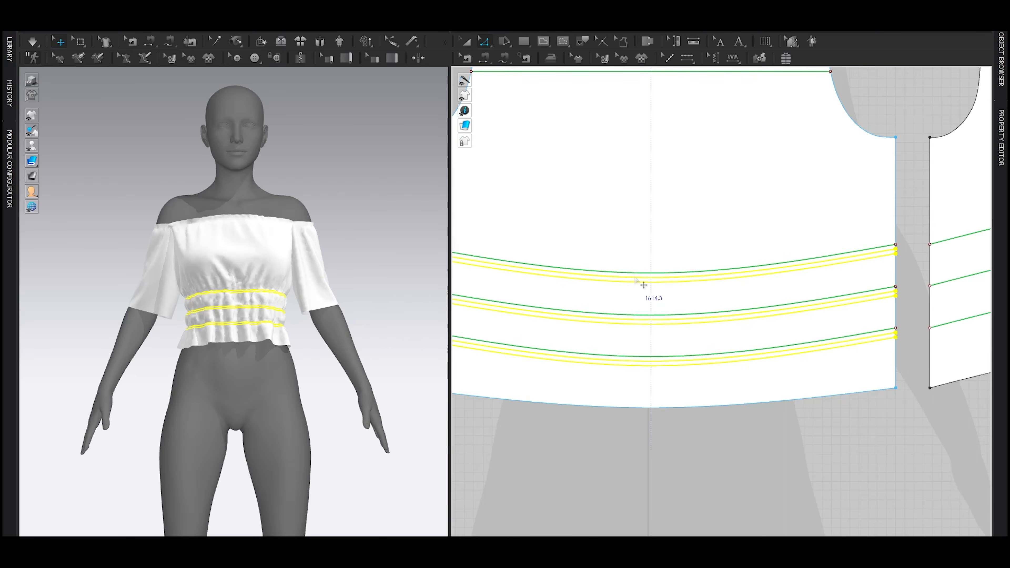
Step: Offset the three back elastic lines downward as internal lines to match the front
scroll(643, 266, "down", 3)
left_click(724, 271)
left_click(723, 293)
left_click(721, 315)
left_click(478, 338)
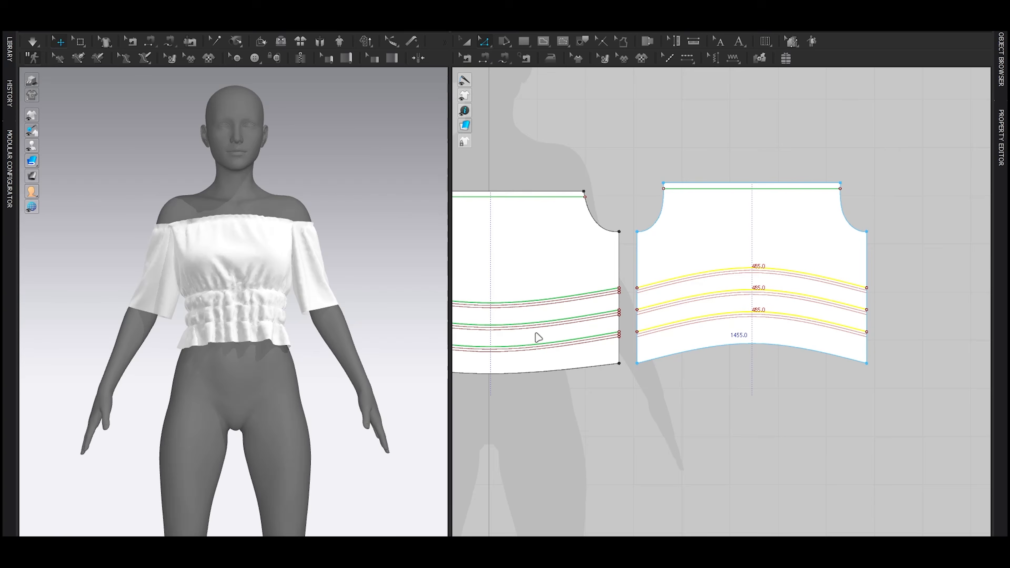
Step: Turn on Elastic for the offset rows across the front and back and set their ratio to 70
scroll(670, 317, "down", 3)
middle_click_drag(481, 295, 528, 288)
left_click_drag(504, 277, 856, 332)
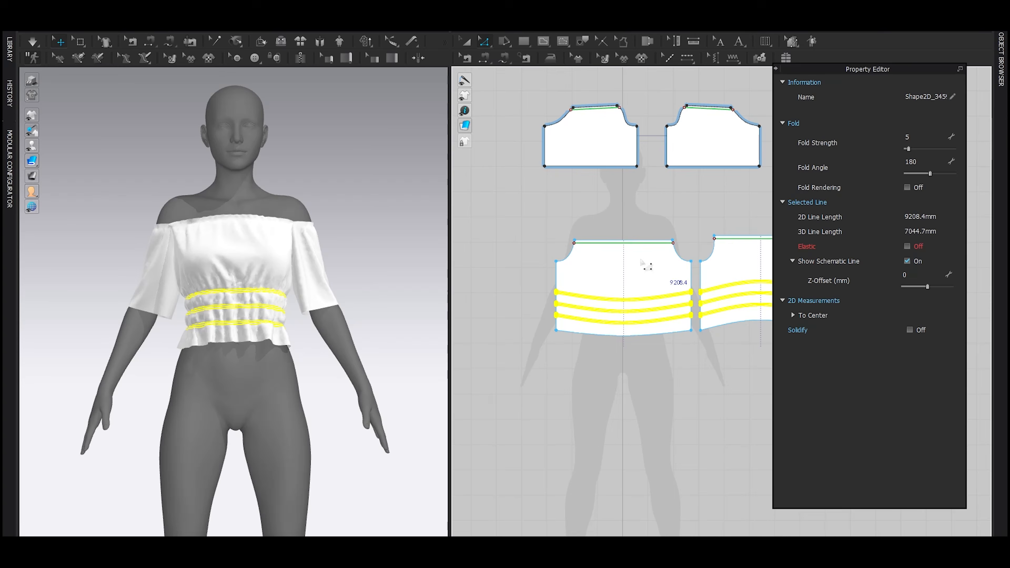
left_click(906, 246)
left_click(918, 284)
type("70")
key("Return")
left_click(543, 253)
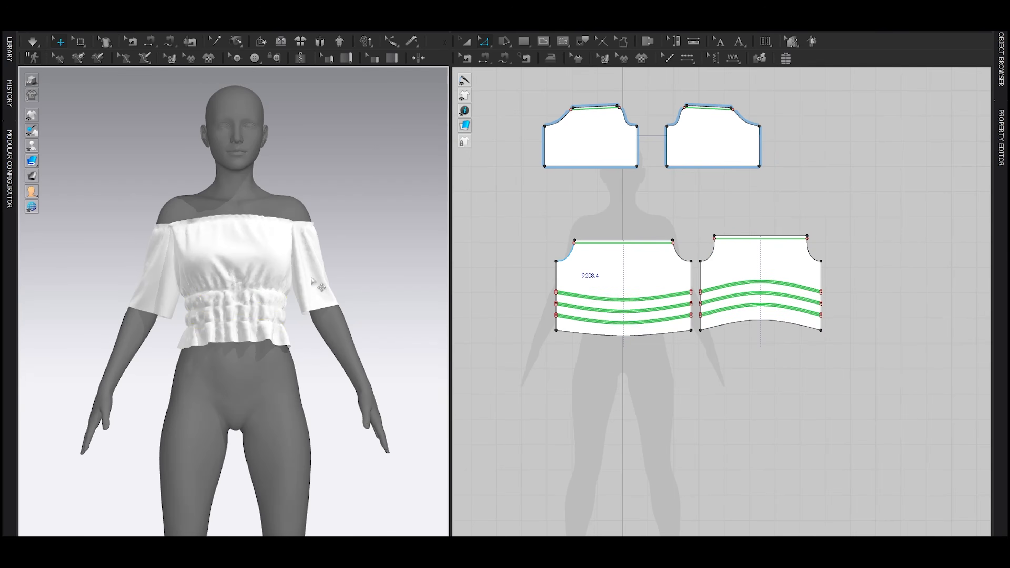
Step: Simulate the grouped elastic rows and examine the gathers around the waist
scroll(359, 293, "up", 4)
key("space")
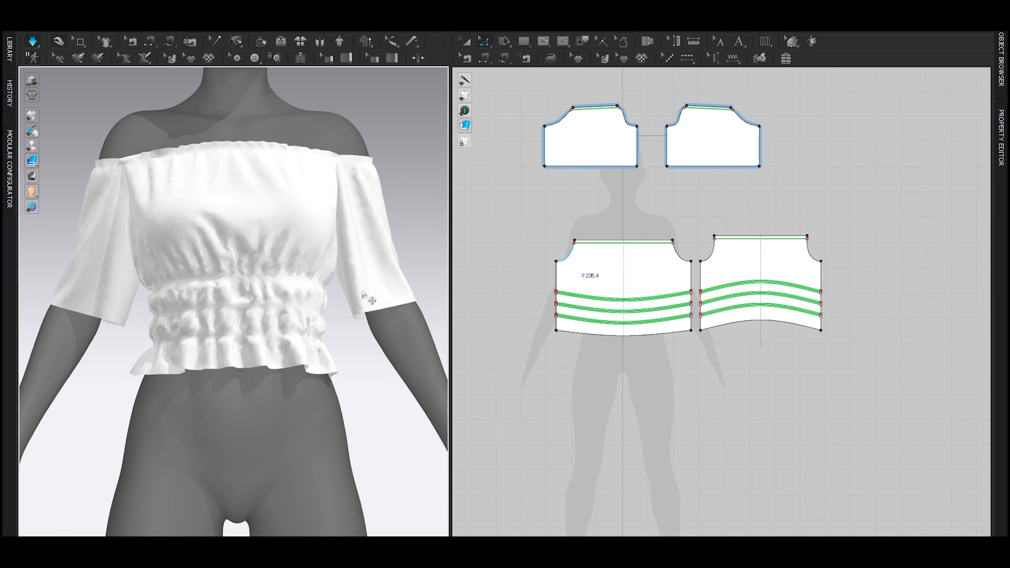
key("space")
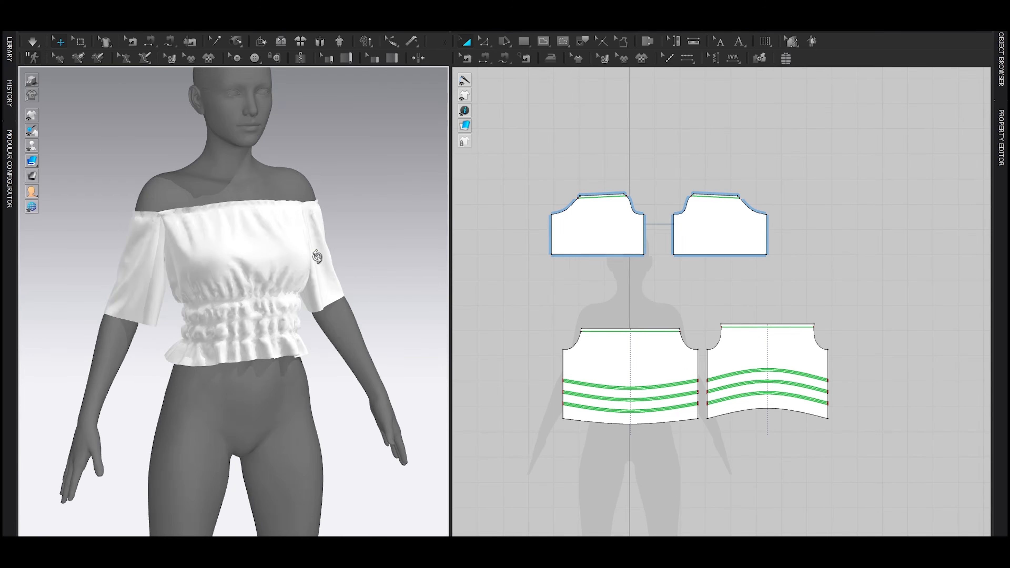
right_click_drag(314, 243, 275, 251)
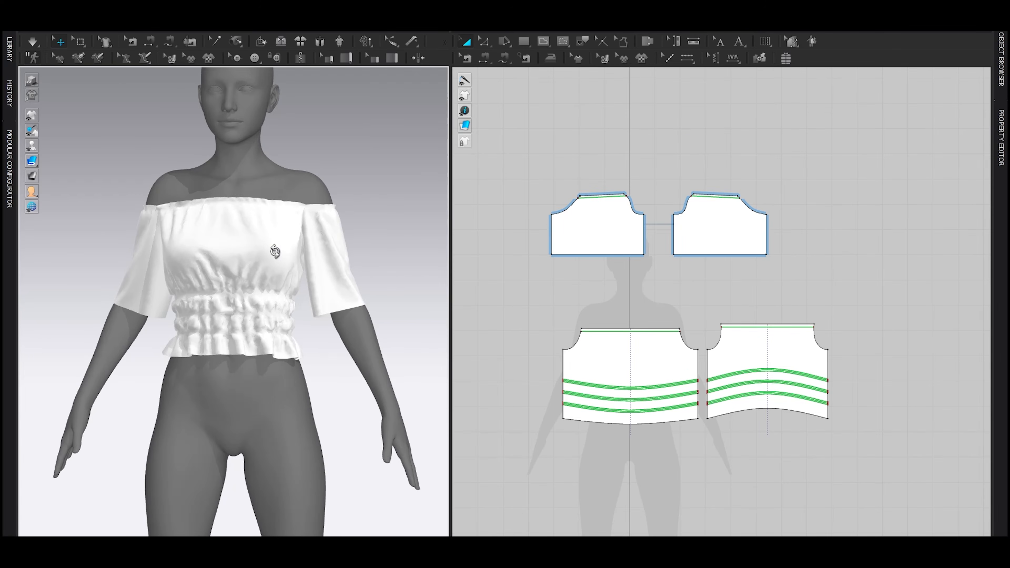
Step: Widen all front, back and sleeve pieces together slightly about their common centre and simulate the fit
key("ctrl+a")
left_click(238, 257)
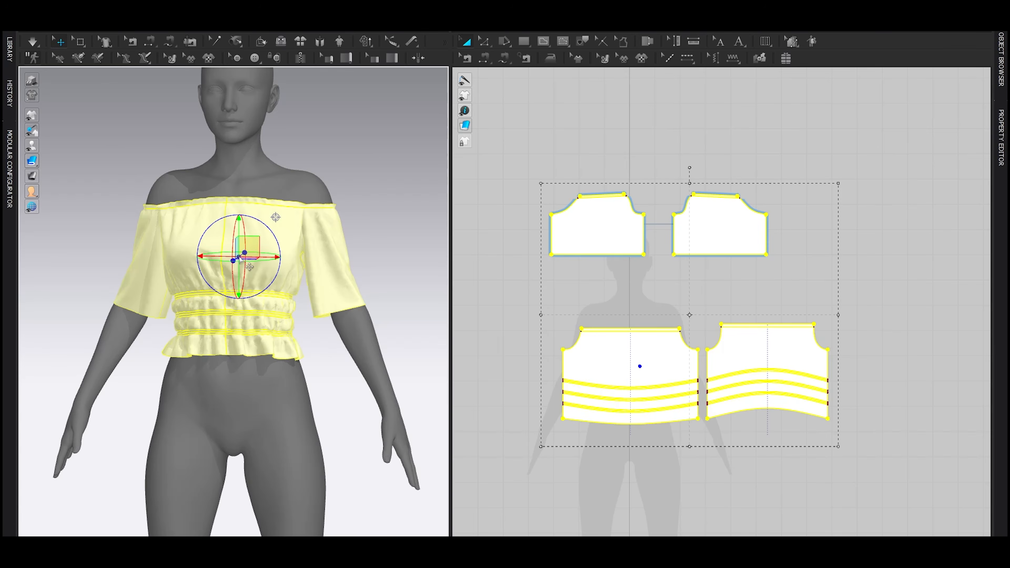
right_click_drag(297, 286, 256, 280)
scroll(631, 334, "down", 3)
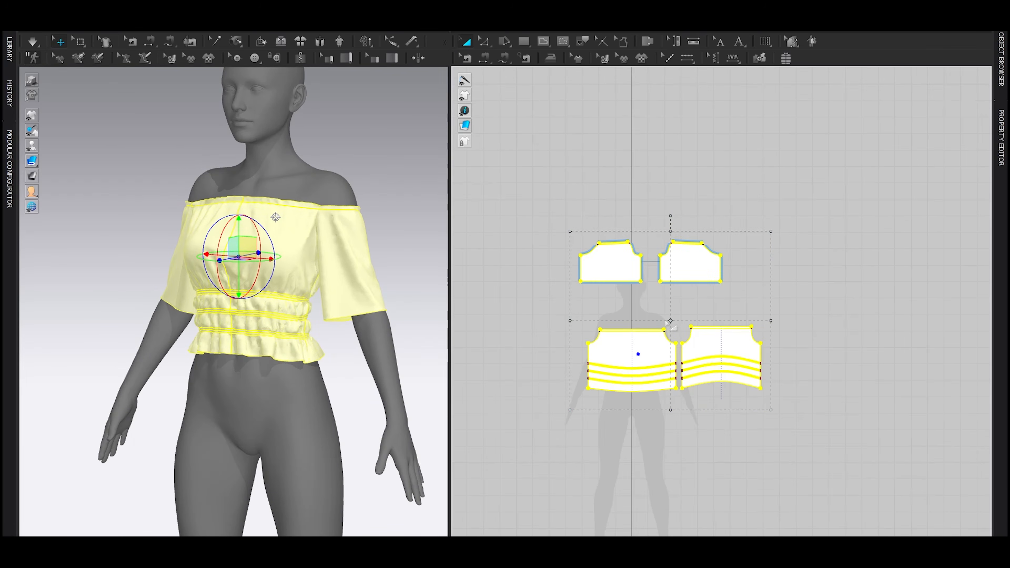
left_click(523, 350)
key("space")
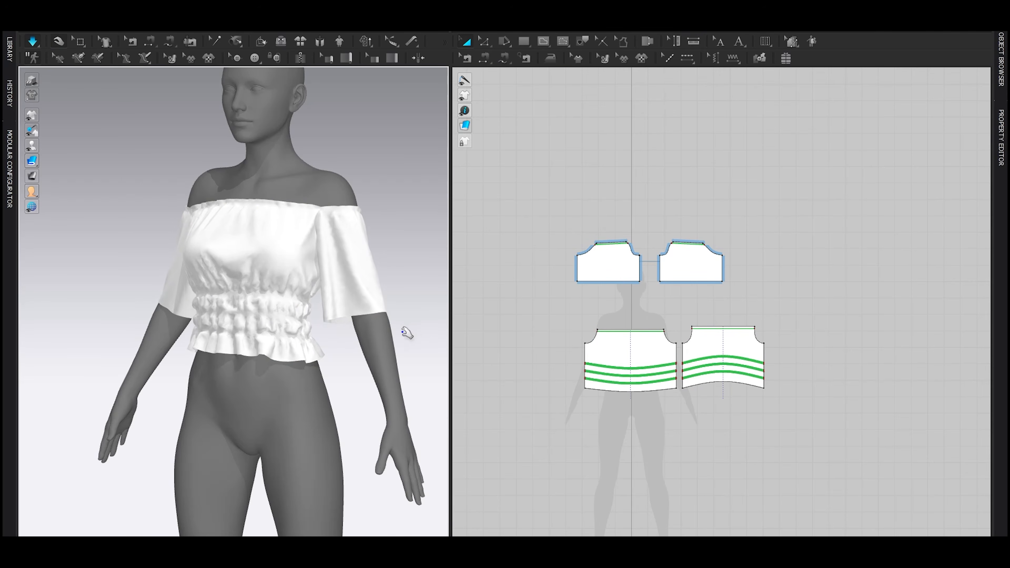
key("space")
Step: Widen all pattern pieces together a little more, simulate, and check the garment from the back
left_click_drag(532, 225, 840, 441)
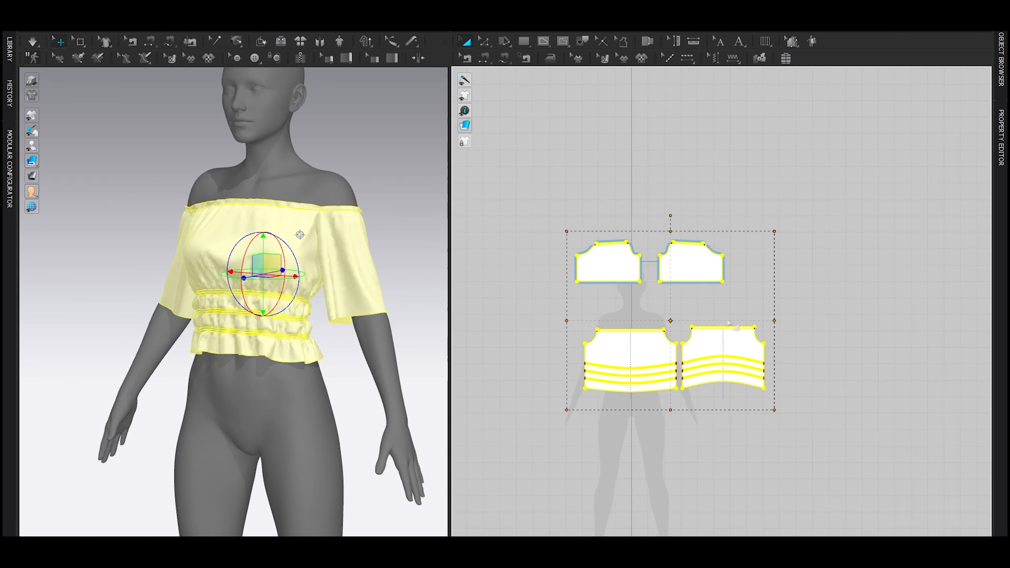
left_click(789, 322)
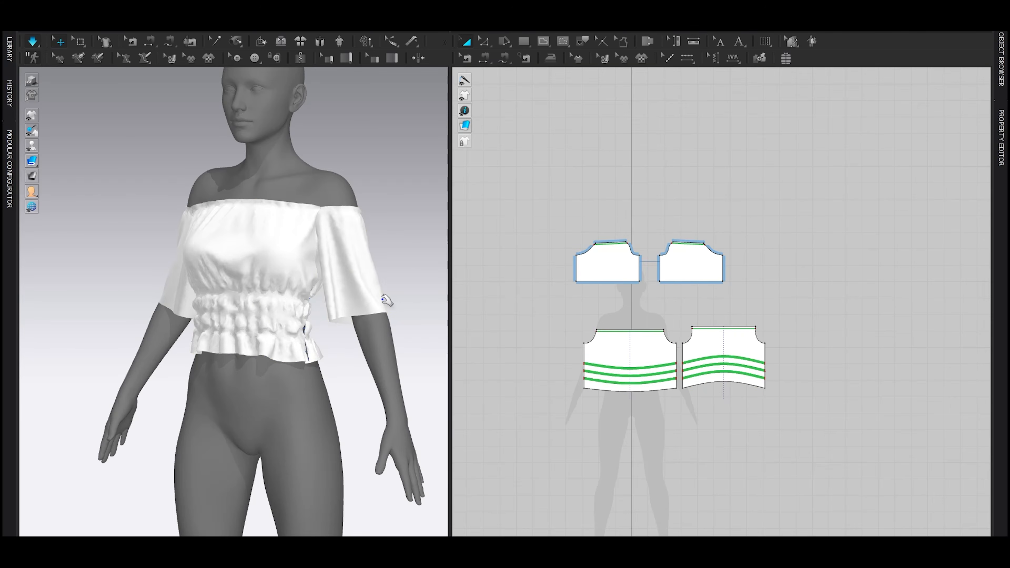
right_click_drag(369, 296, 208, 294)
scroll(643, 207, "up", 3)
Step: Change the elastic ratio of the neckline elastic on the sleeves, front and back together and simulate it
key("z")
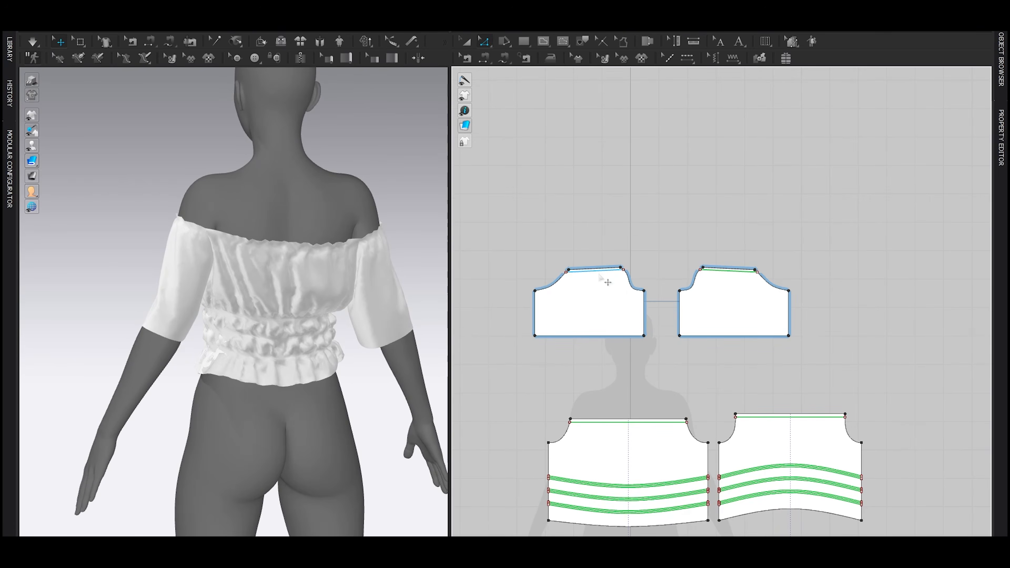
left_click(595, 271)
left_click(652, 280)
middle_click_drag(613, 449, 590, 404)
left_click(609, 376, "shift")
middle_click_drag(669, 426, 567, 420)
left_click(655, 367)
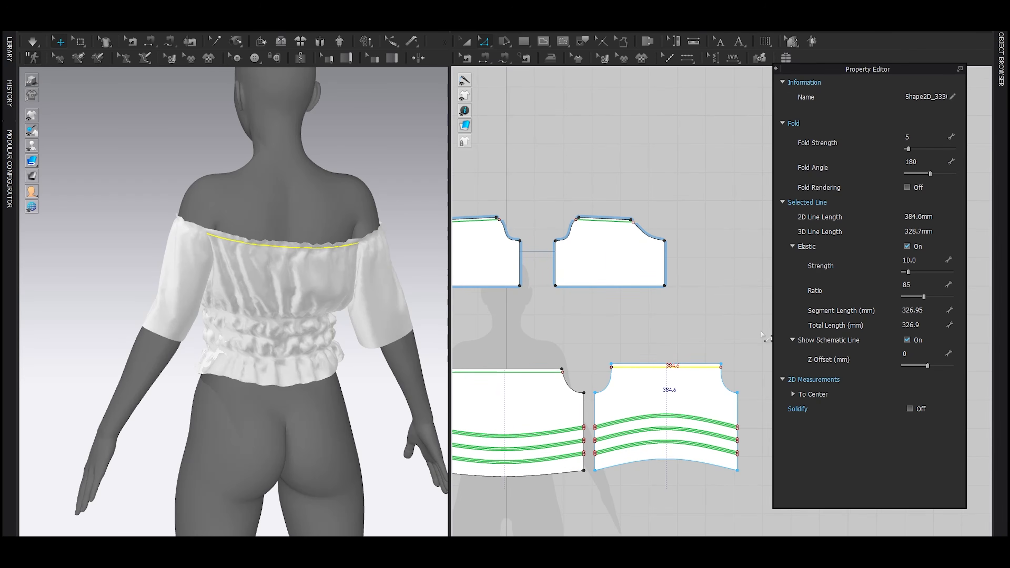
key("ctrl+z")
key("ctrl+z")
left_click(534, 372, "shift")
left_click(671, 368, "shift")
left_click(922, 313)
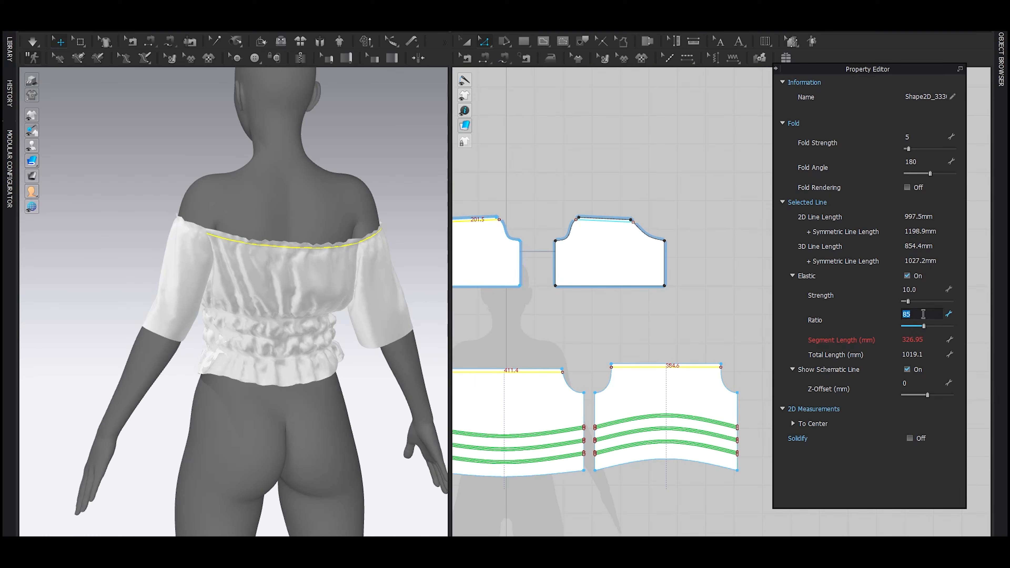
key("Return")
key("space")
Step: Pull the front and back pieces around the upper body while simulating to settle the off-shoulder neckline on the avatar
key("space")
left_click(158, 153)
right_click_drag(317, 325, 425, 371)
key("space")
left_click_drag(332, 260, 346, 284)
right_click_drag(347, 285, 341, 265)
left_click_drag(379, 222, 396, 259)
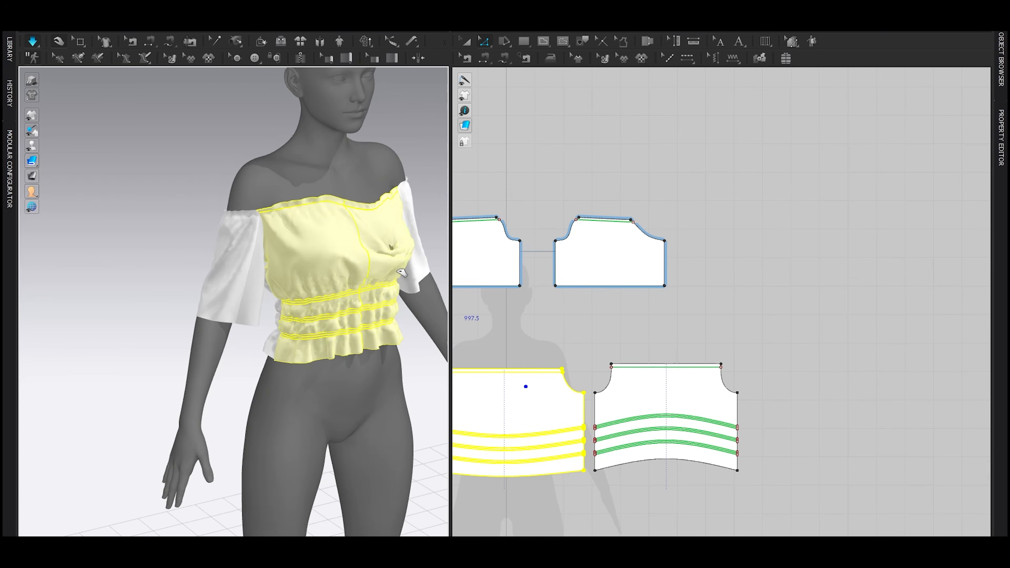
right_click_drag(399, 262, 384, 213)
right_click_drag(362, 248, 413, 247)
left_click_drag(309, 241, 295, 206)
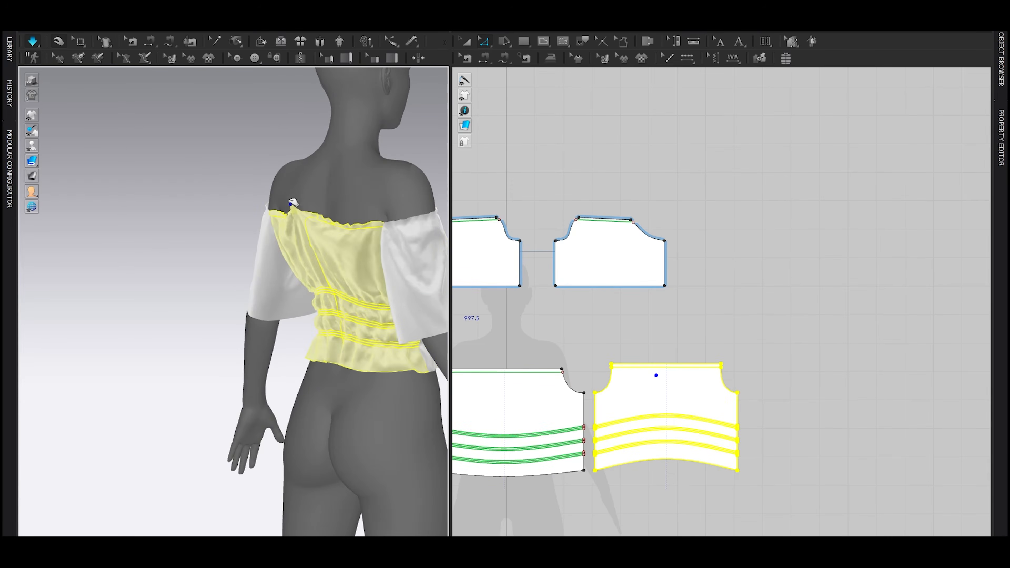
Step: Settle the back of the off-shoulder neckline while simulating and check the top from the front
left_click(229, 239)
key("space")
scroll(307, 335, "down", 3)
right_click_drag(311, 339, 179, 339)
scroll(310, 339, "up", 3)
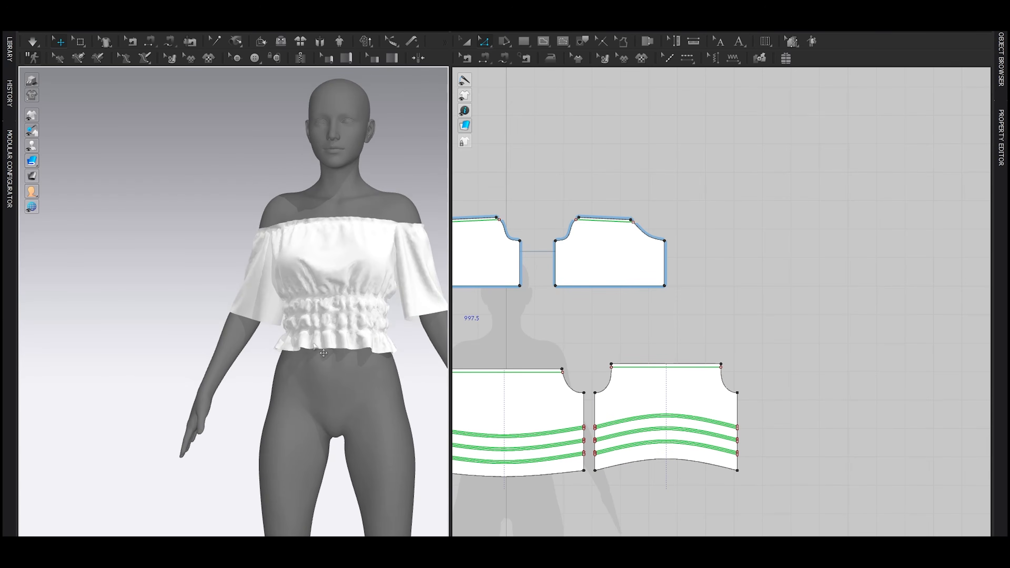
right_click_drag(311, 339, 358, 339)
Step: Move the sleeve pieces up in the pattern layout, away from the front and back pieces
left_click_drag(603, 276, 642, 242)
right_click_drag(599, 297, 672, 297)
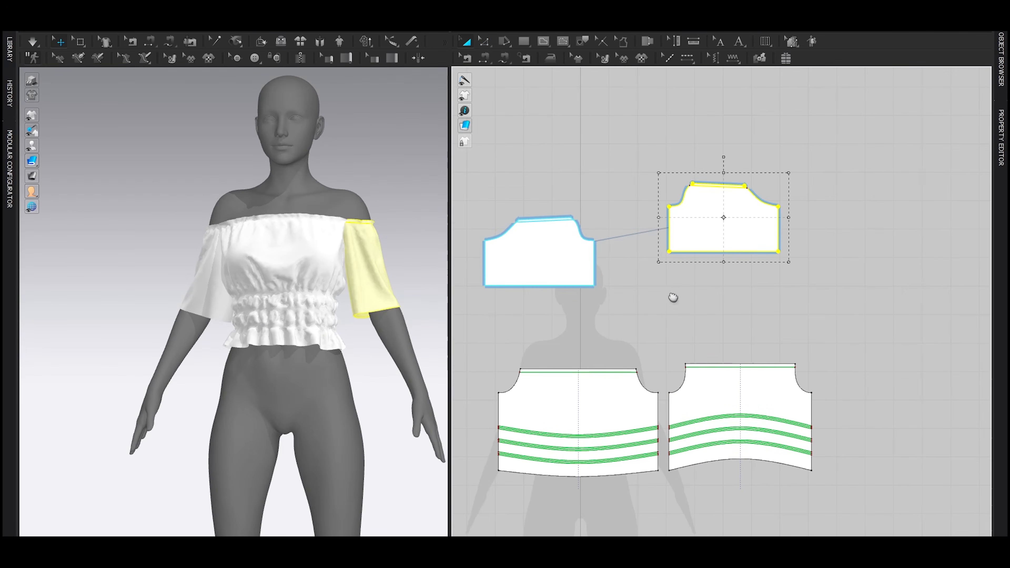
left_click(692, 319)
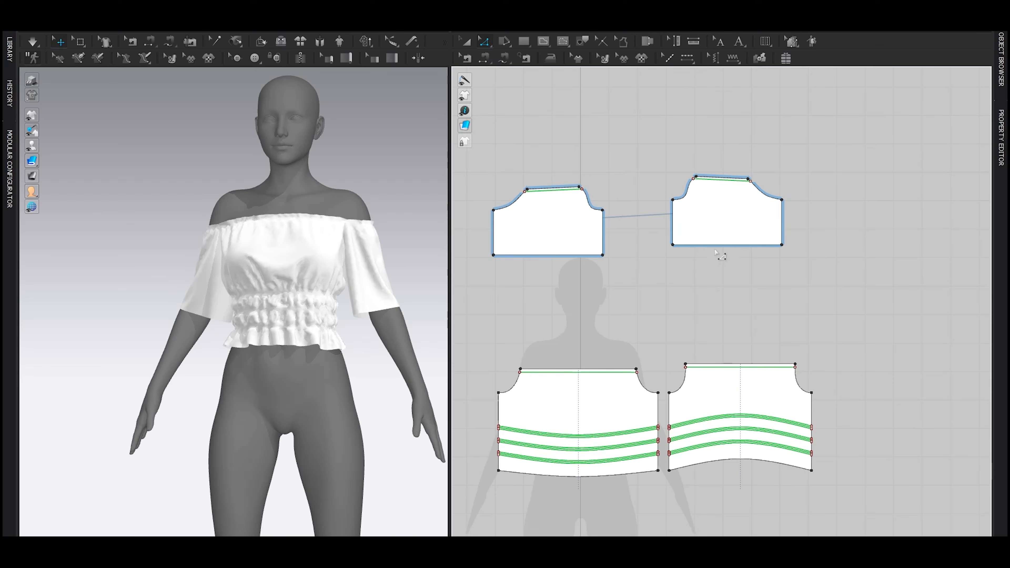
Step: Try to lengthen both sleeves to the forearm in one move by lowering the hem edge, and simulate
left_click_drag(714, 246, 719, 303)
key("a")
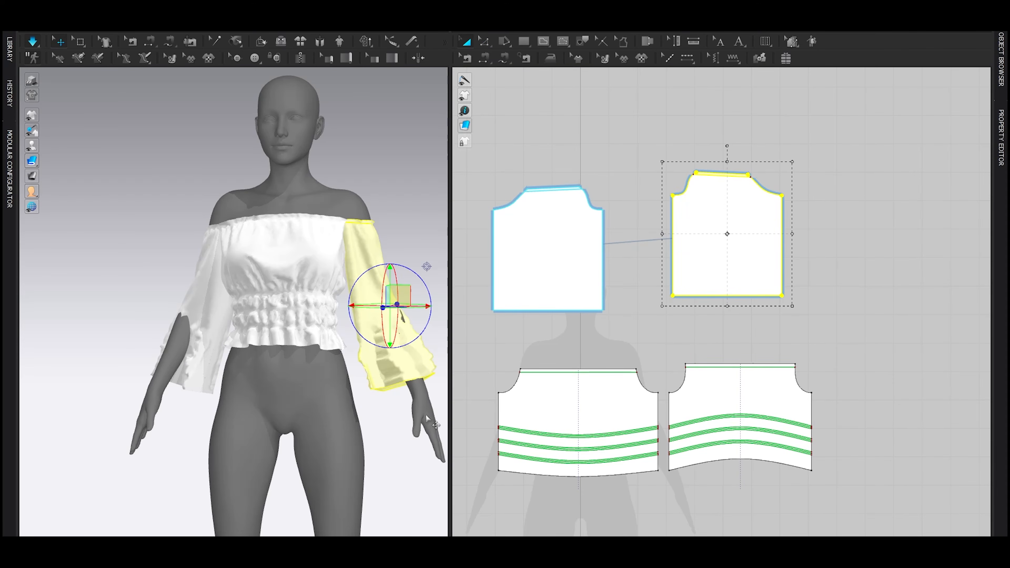
key("space")
key("space")
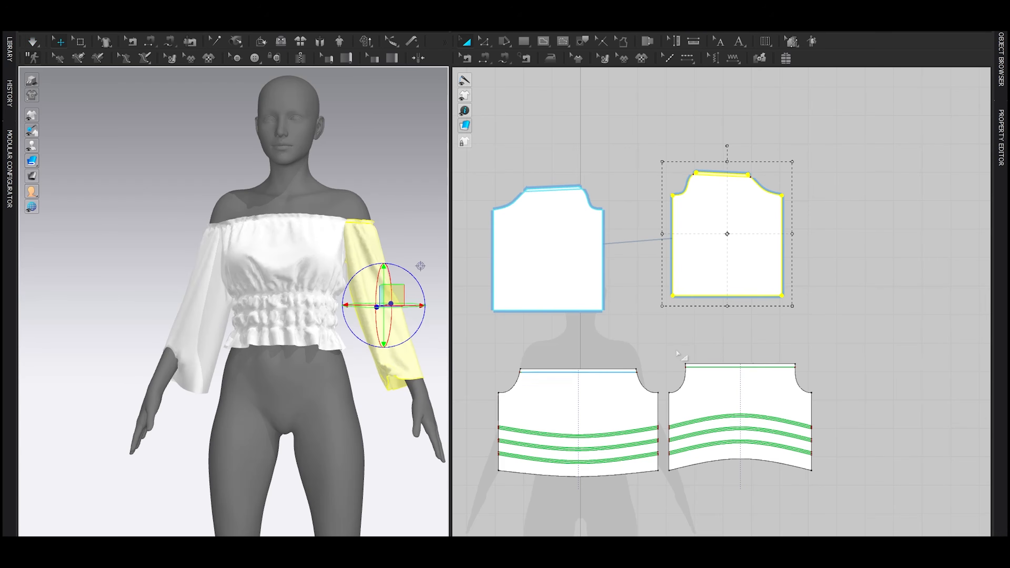
key("ctrl+z")
key("z")
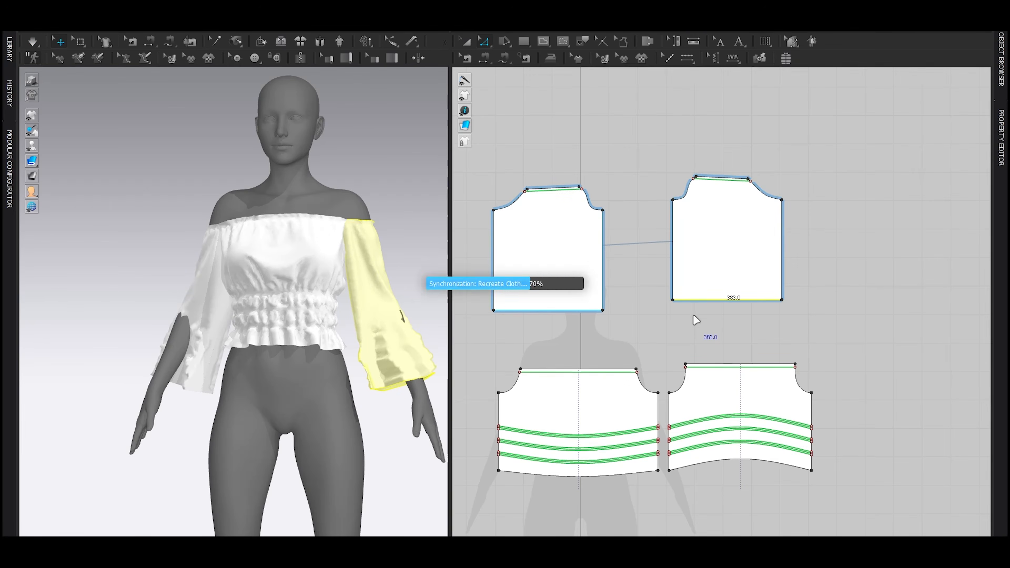
key("ctrl+z")
Step: Lengthen both sleeves down to the wrist in two stages by lowering the hem edge, simulating after each stage
left_click_drag(711, 246, 711, 267)
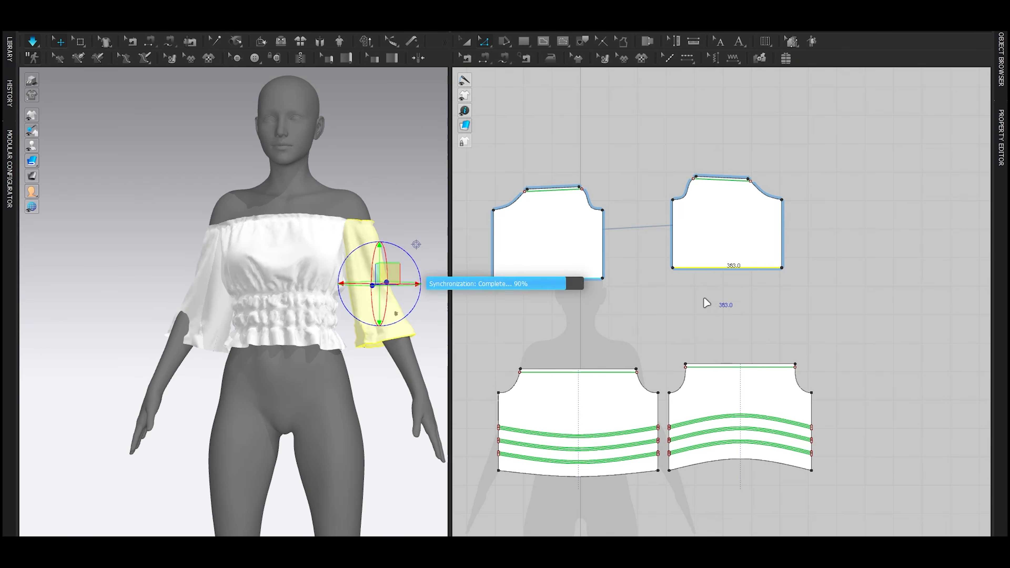
key("space")
key("space")
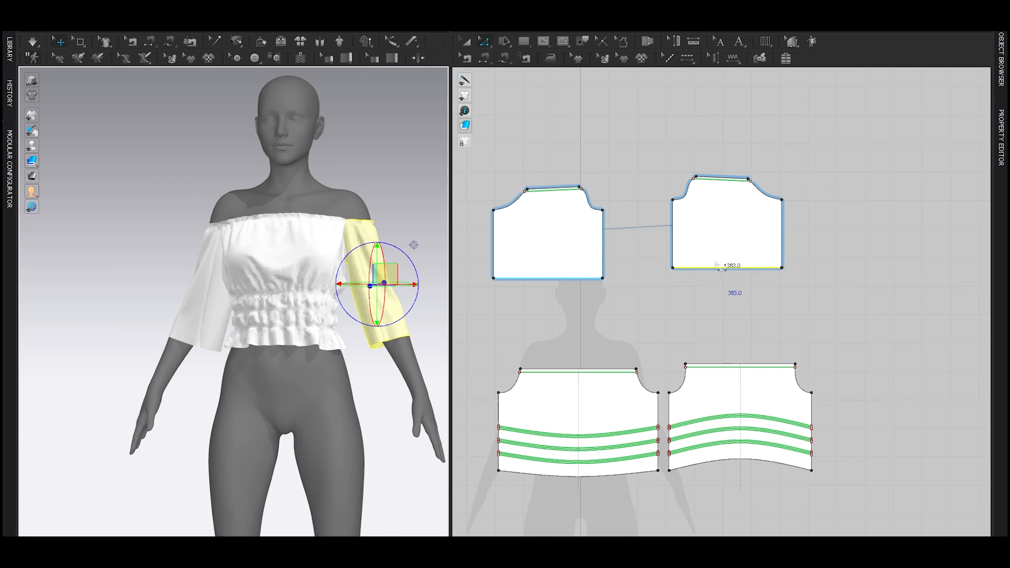
left_click_drag(711, 268, 713, 311)
key("space")
key("space")
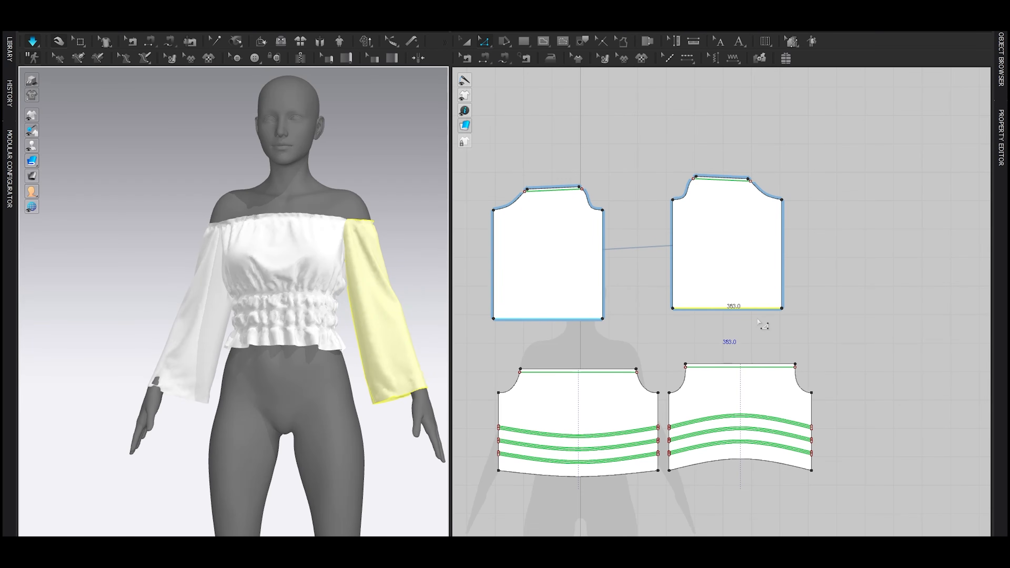
key("space")
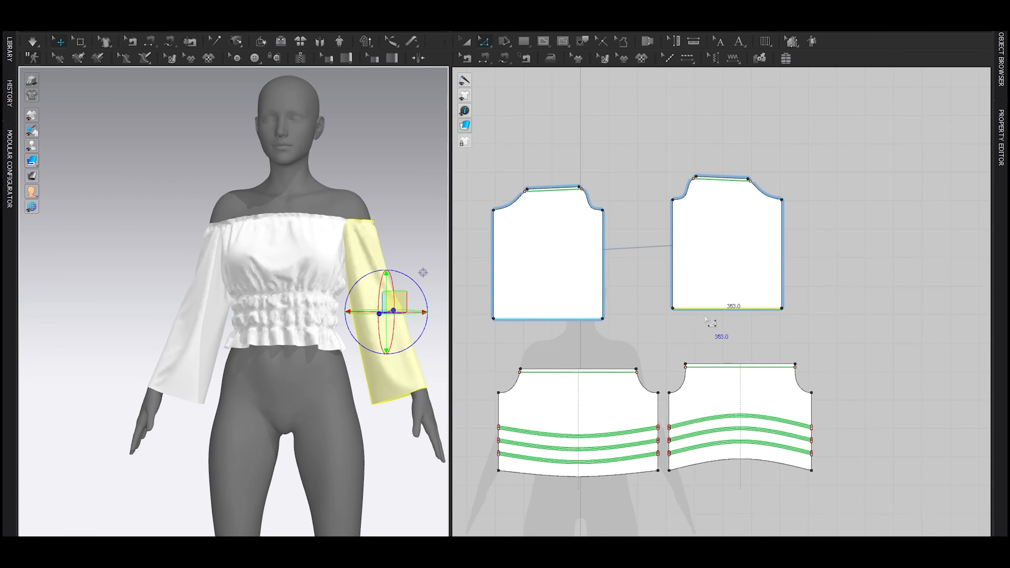
Step: Try to draw a horizontal internal line across the sleeve a short distance above its hem
scroll(705, 318, "up", 3)
middle_click_drag(706, 320, 706, 341)
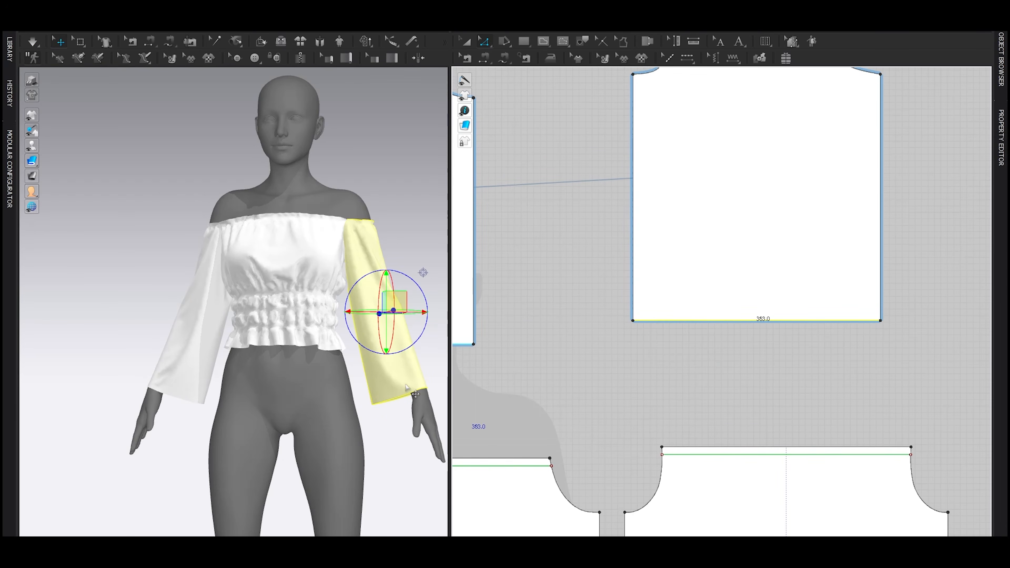
left_click(383, 374)
middle_click_drag(699, 283, 670, 306)
key("g")
left_click(642, 303)
double_click(714, 302)
key("z")
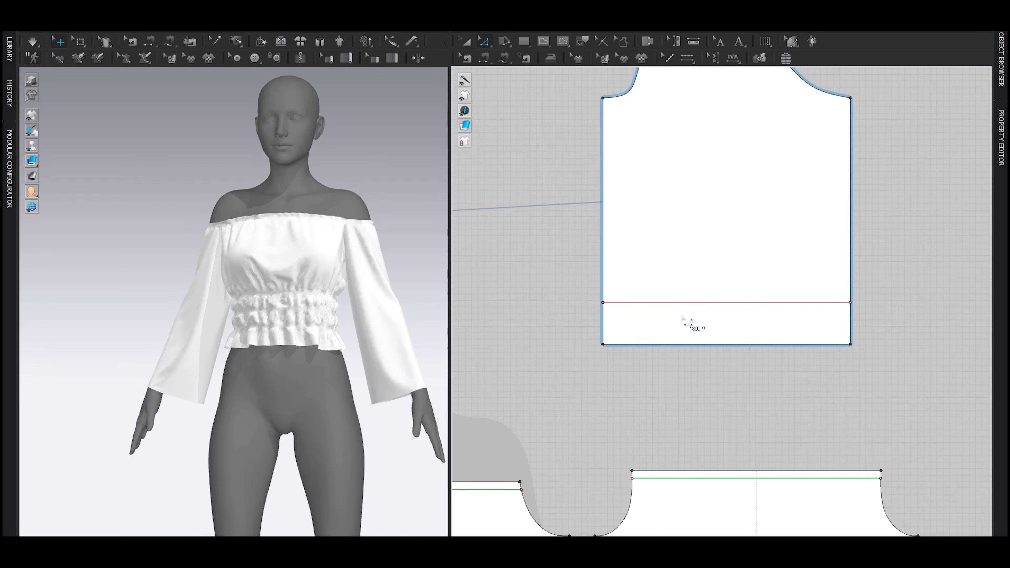
key("ctrl+z")
Step: Draw a horizontal internal line across the full width of the sleeve, slightly above the hem
key("g")
left_click(663, 299)
double_click(705, 299)
key("z")
Step: Make the sleeve's internal line elastic with a ratio of 50 and simulate the gathered cuffs
left_click(682, 299)
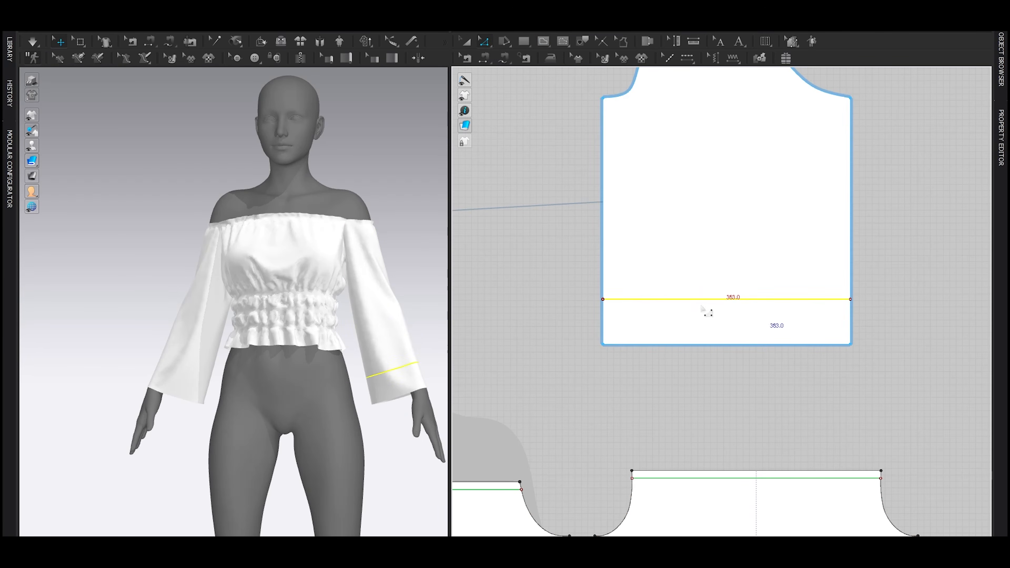
left_click(1000, 138)
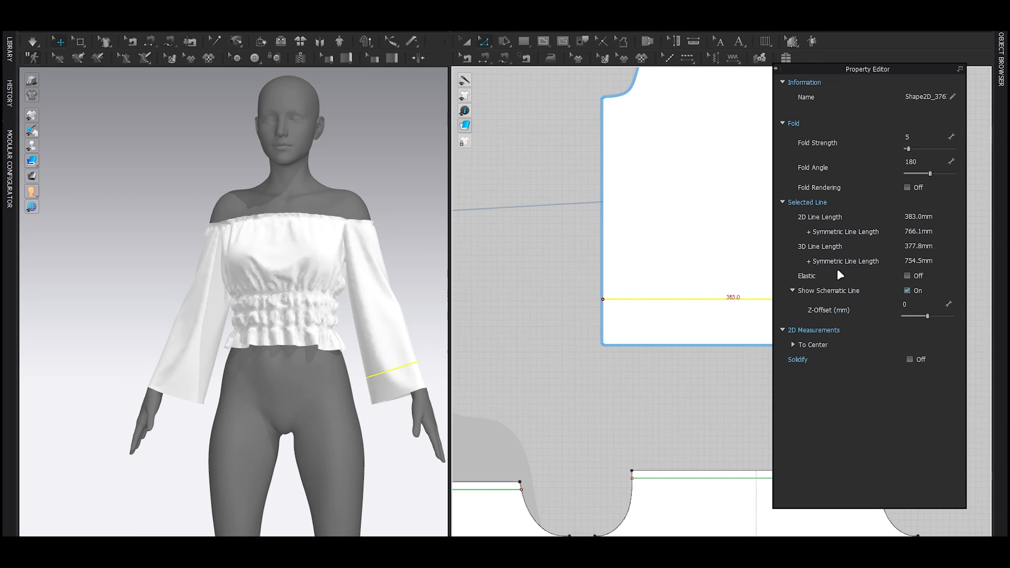
left_click(906, 276)
left_click(919, 311)
type("50")
key("Return")
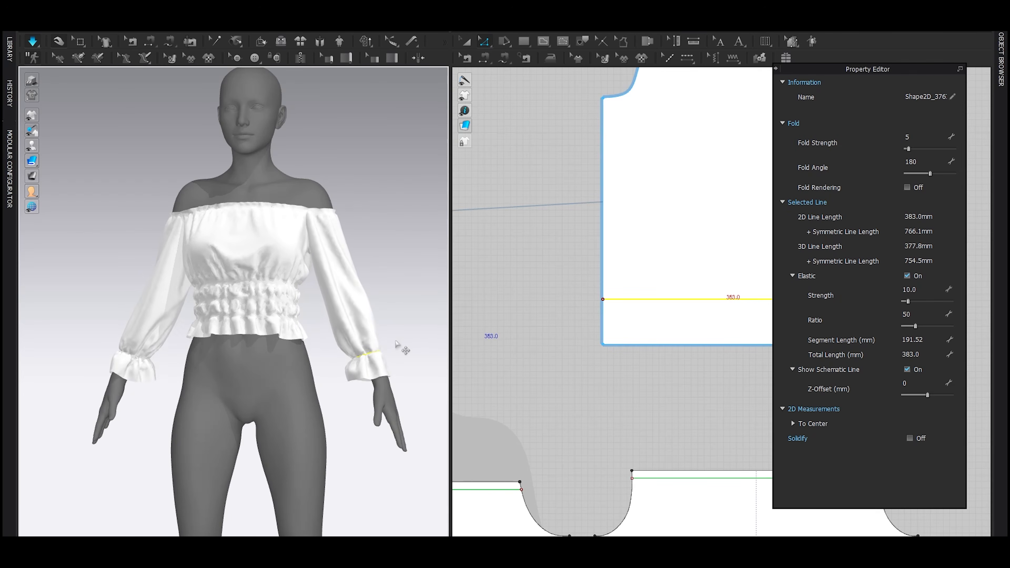
key("space")
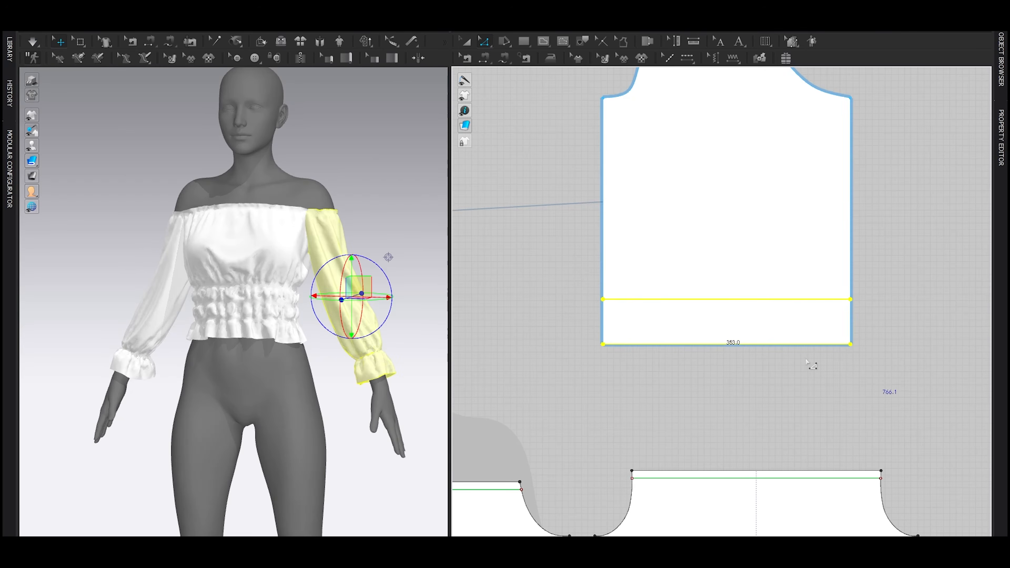
Step: Lengthen the sleeves slightly by lowering the cuff elastic line and hem together, and view the garment without the avatar
left_click_drag(718, 347, 704, 376)
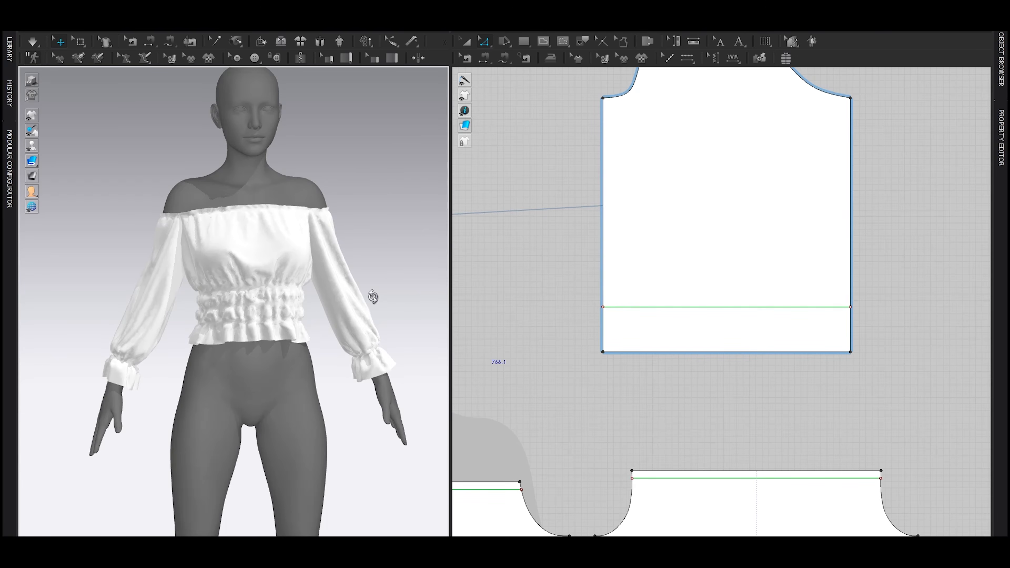
key("shift+a")
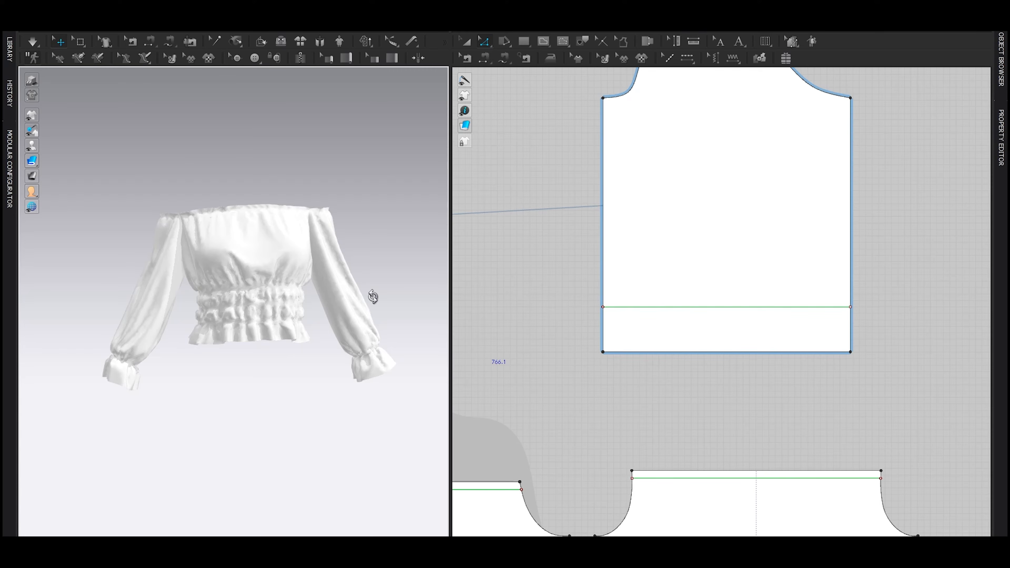
key("shift+a")
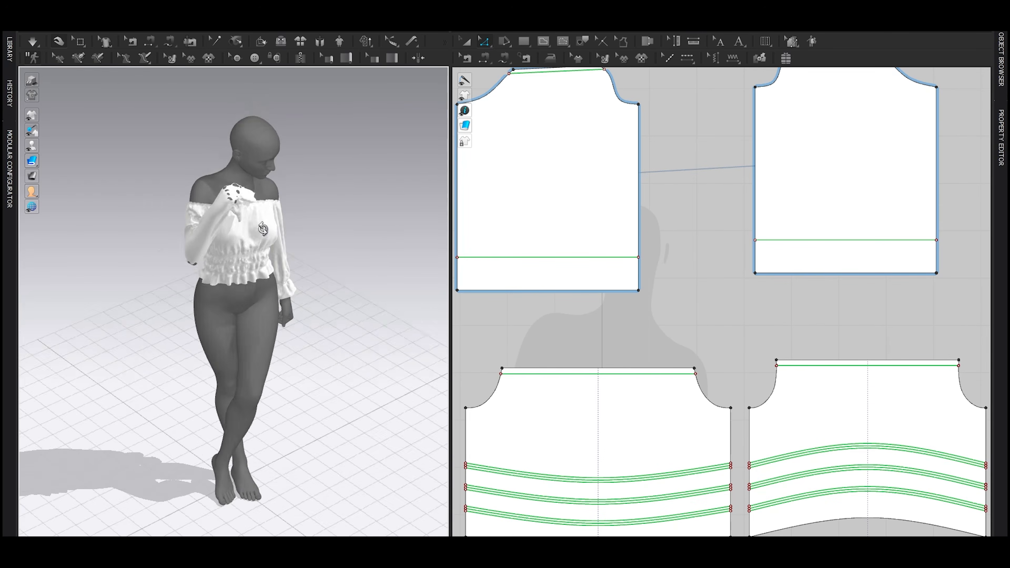
Step: Pull the sleeve and cuff of the avatar's raised arm into place around the wrist while simulating
scroll(296, 156, "up", 5)
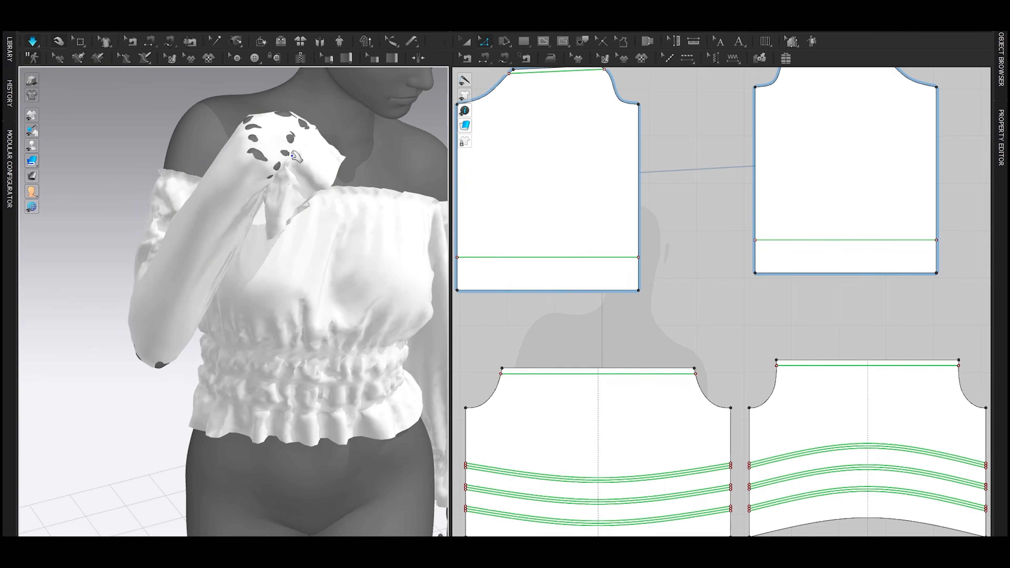
left_click_drag(293, 155, 184, 94)
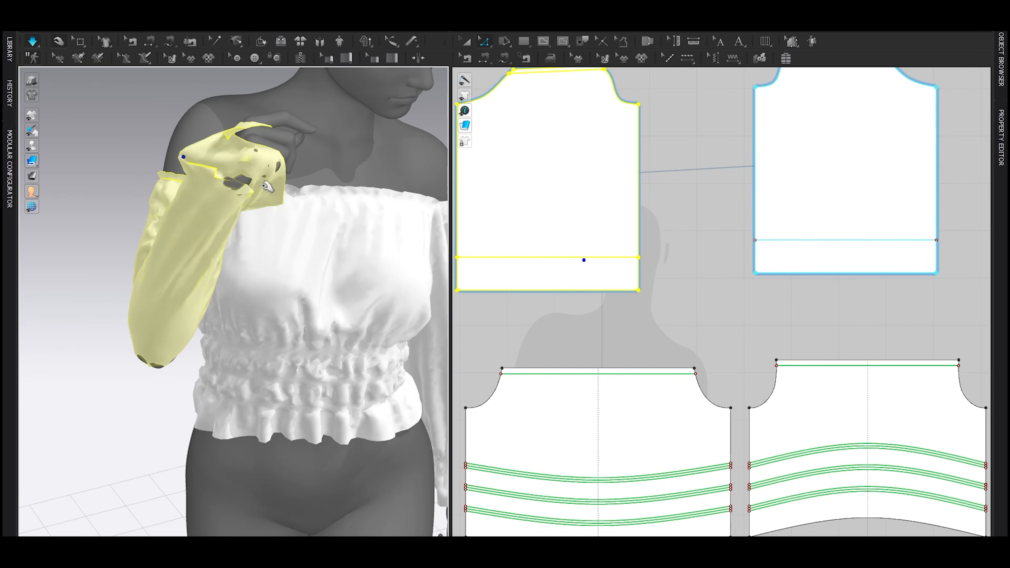
right_click_drag(263, 184, 338, 202)
left_click_drag(222, 205, 99, 192)
scroll(353, 263, "down", 3)
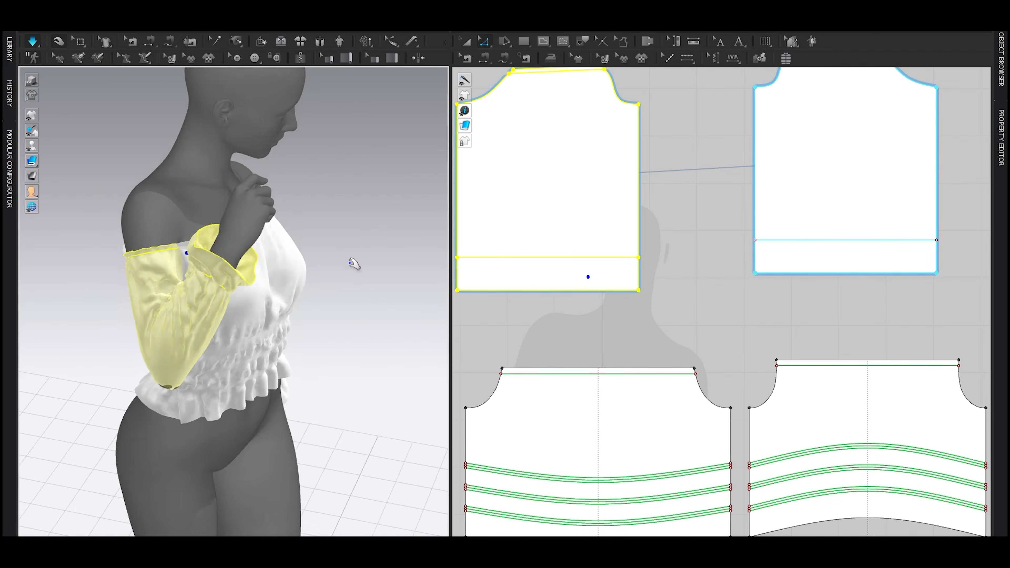
Step: Inspect the top on the posed avatar from several angles, including with the avatar hidden
right_click_drag(353, 263, 164, 239)
scroll(316, 316, "down", 2)
middle_click_drag(316, 316, 314, 295)
mouse_move(362, 305)
right_mouse_down()
mouse_move(369, 316)
mouse_move(203, 314)
mouse_move(366, 317)
right_mouse_up()
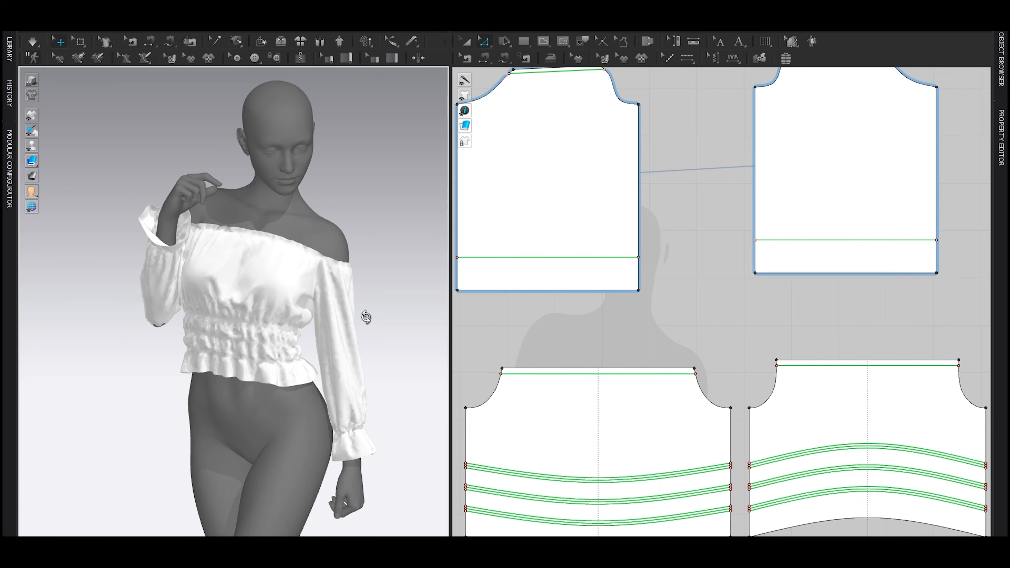
scroll(667, 295, "down", 4)
right_click_drag(367, 290, 354, 275)
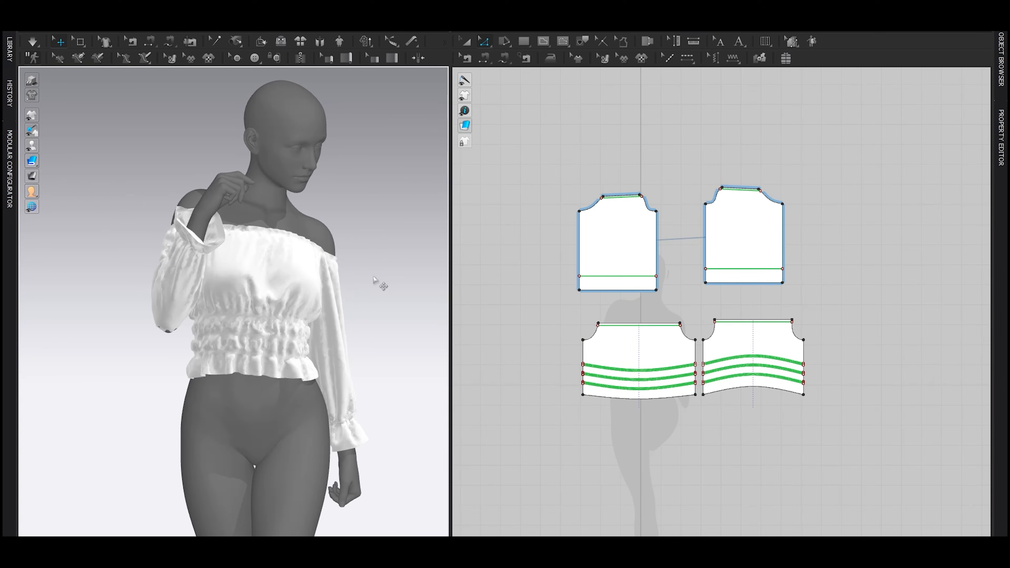
key("shift+a")
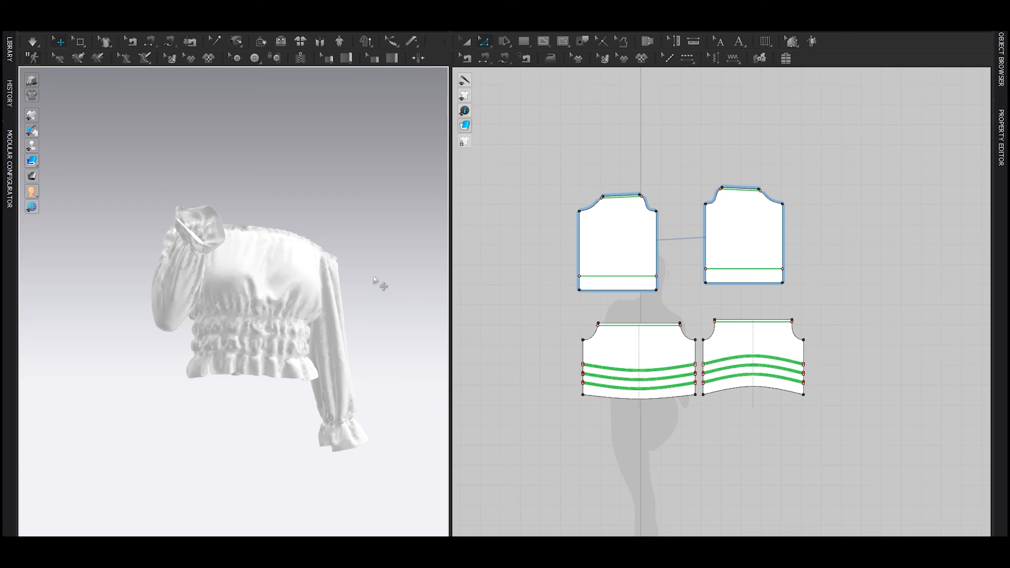
scroll(341, 289, "down", 4)
mouse_move(341, 290)
right_mouse_down()
mouse_move(316, 303)
mouse_move(335, 315)
mouse_move(341, 300)
right_mouse_up()
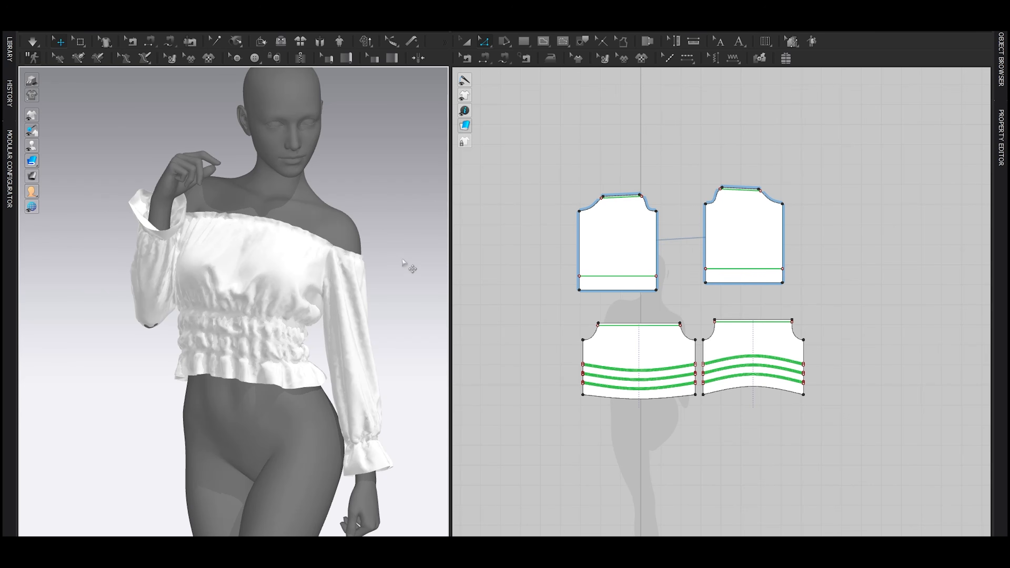
Step: Set the physical property preset of FABRIC 1 to Knit_Cotton_Jersey and simulate the garment
key("F3")
left_click(253, 131)
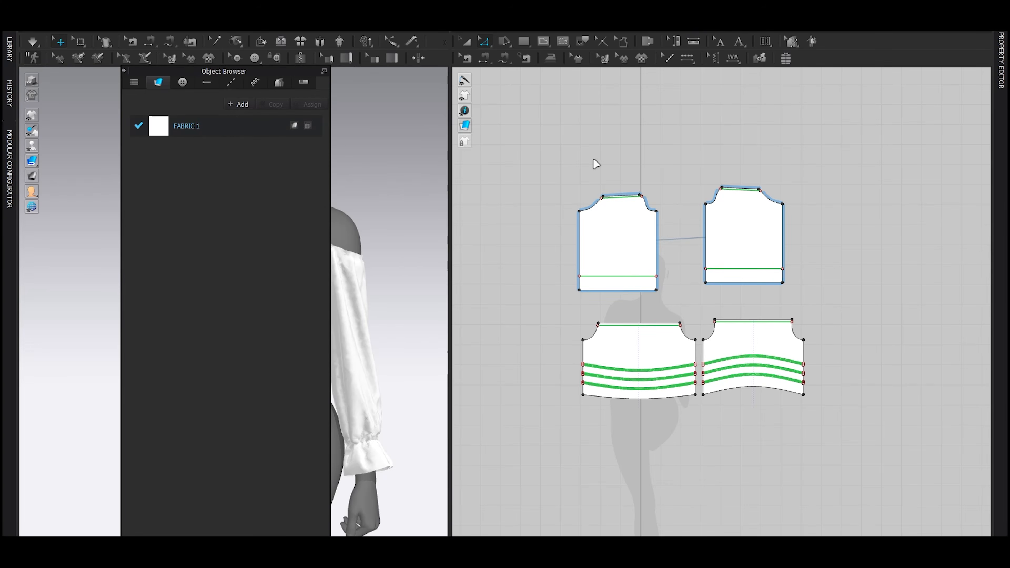
key("F3")
key("F4")
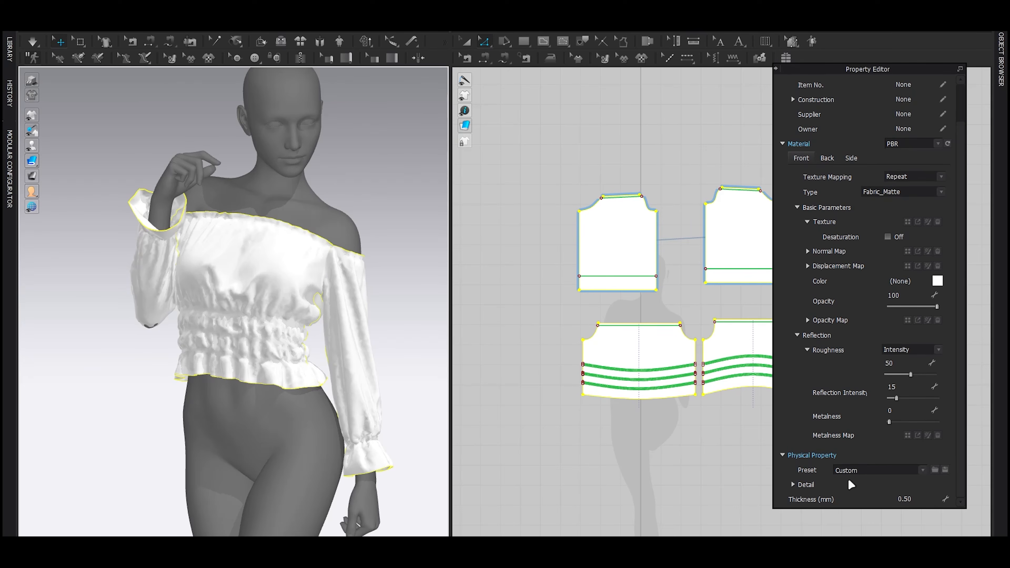
left_click(854, 470)
scroll(851, 418, "up", 2)
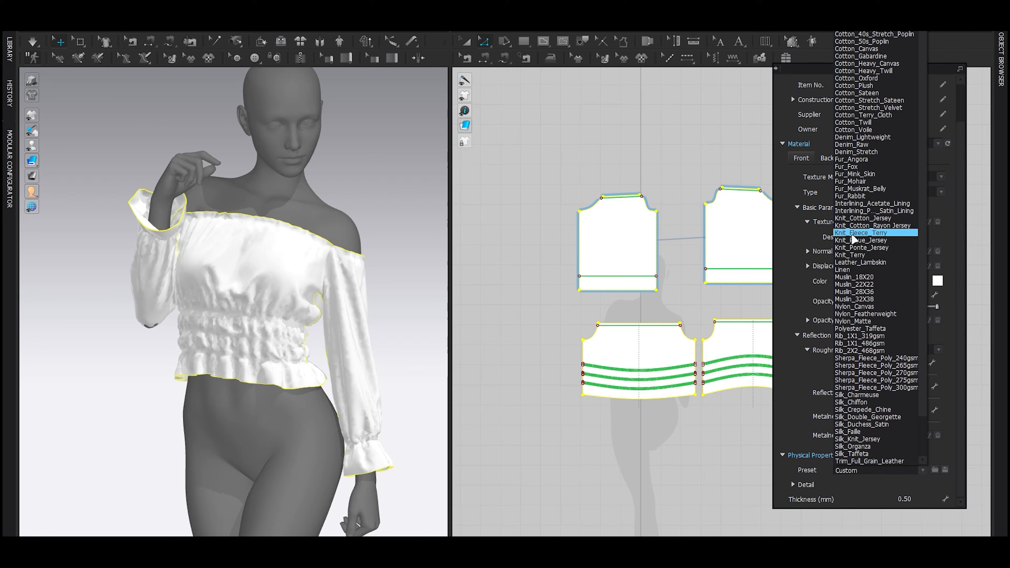
left_click(865, 220)
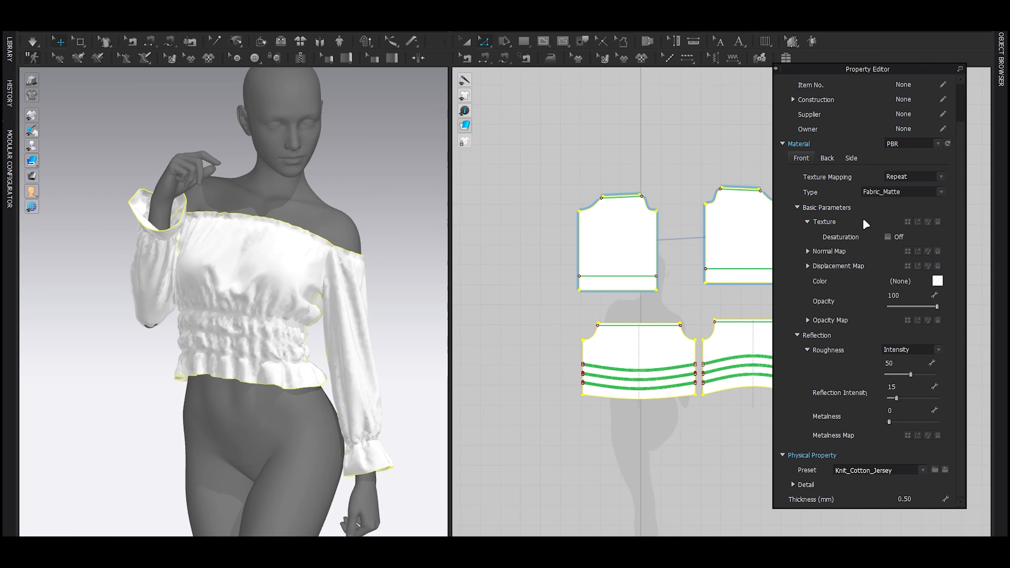
key("space")
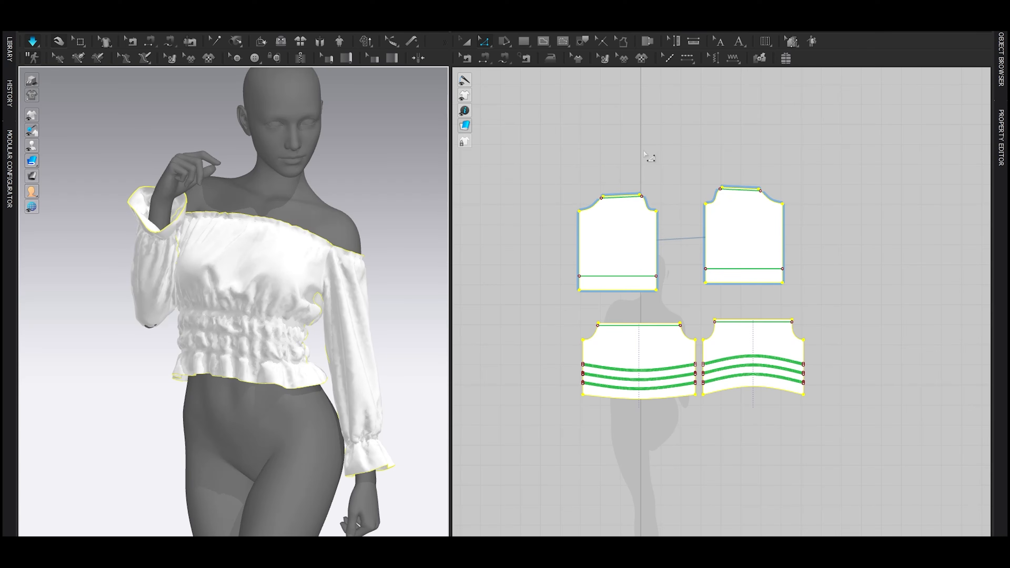
key("space")
Step: Offset the sleeve's cuff elastic line toward the hem as 2 closely spaced internal lines
scroll(734, 212, "up", 5)
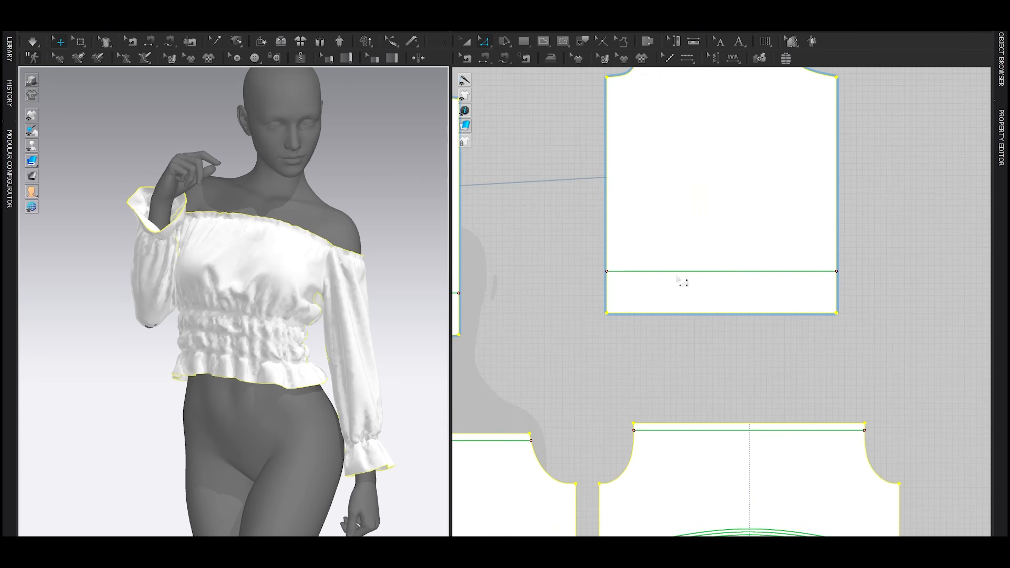
left_click(597, 281)
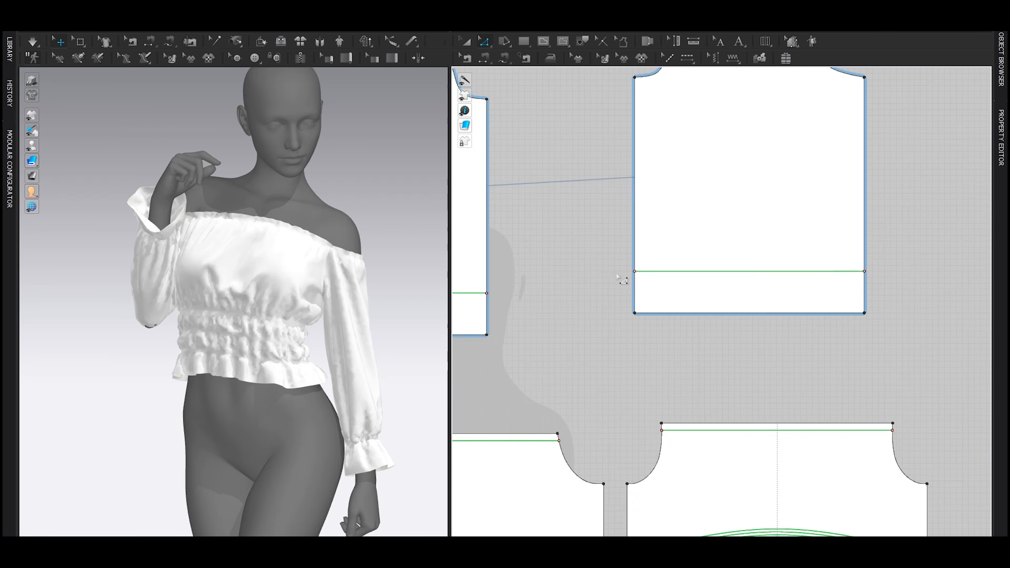
scroll(681, 280, "up", 3)
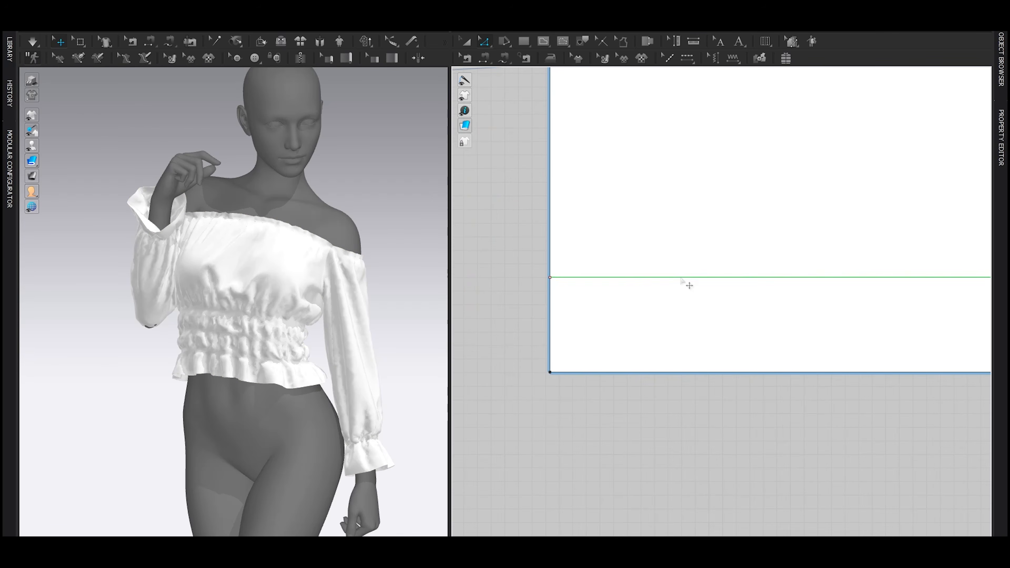
right_click(661, 278)
left_click(702, 386)
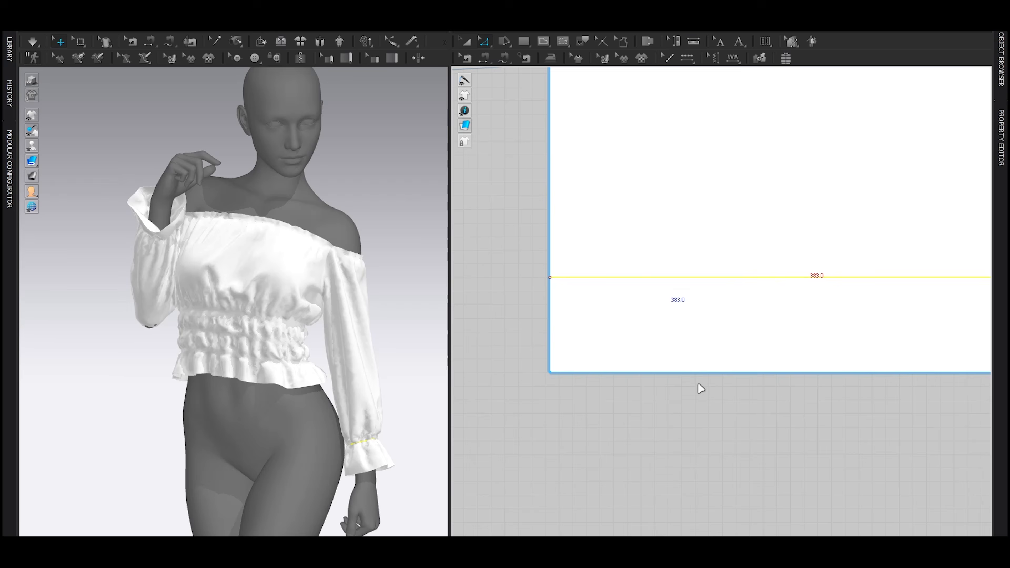
type("2")
left_click(478, 338)
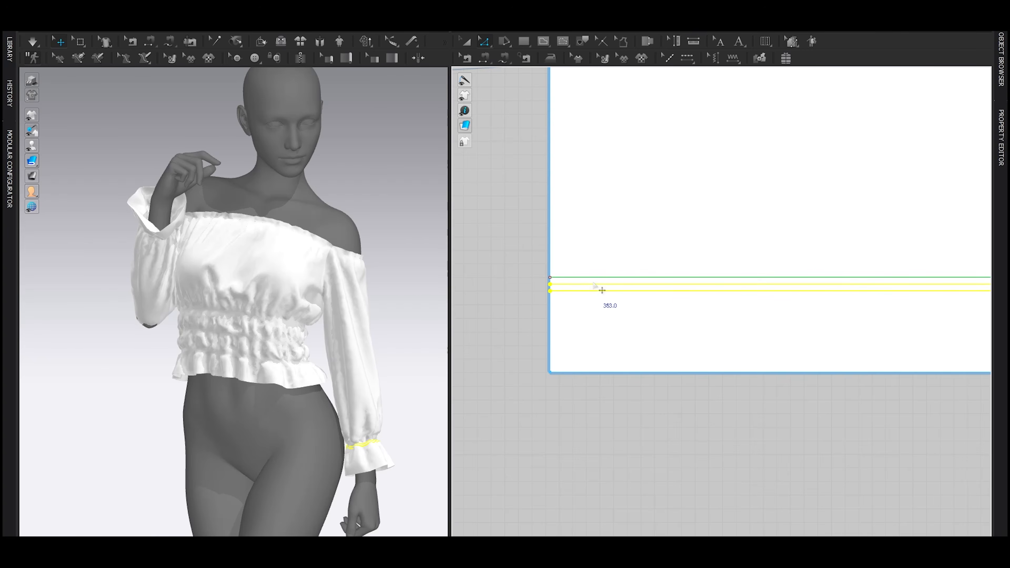
Step: Turn on elastic for the two new cuff lines on the sleeve and set their ratio to 50
mouse_move(1000, 137)
left_click(907, 276)
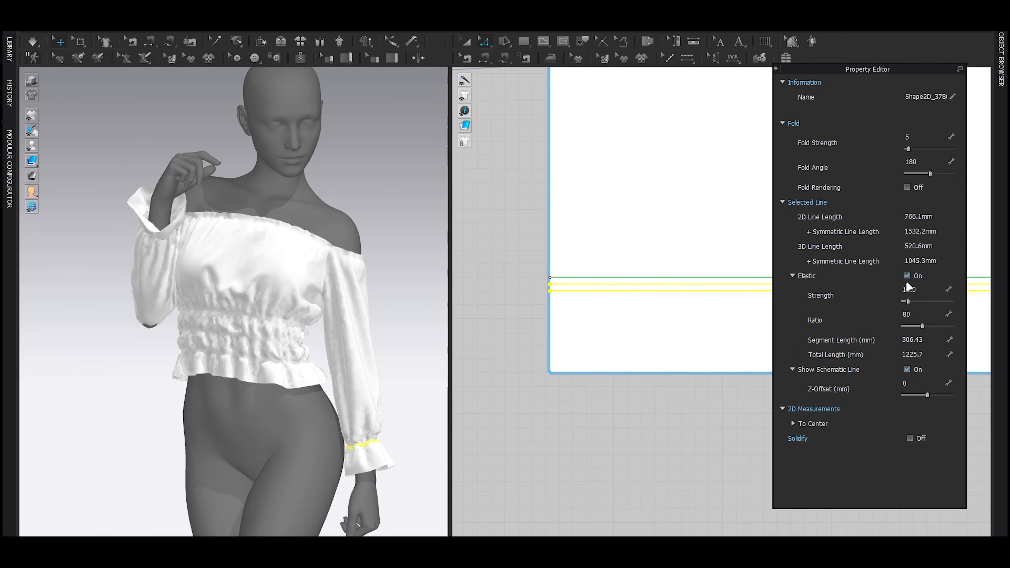
double_click(920, 315)
type("50")
key("Return")
Step: Reapply elastic to all the sleeve's cuff lines together and simulate the garment
scroll(596, 254, "down", 5)
left_click_drag(541, 217, 839, 285)
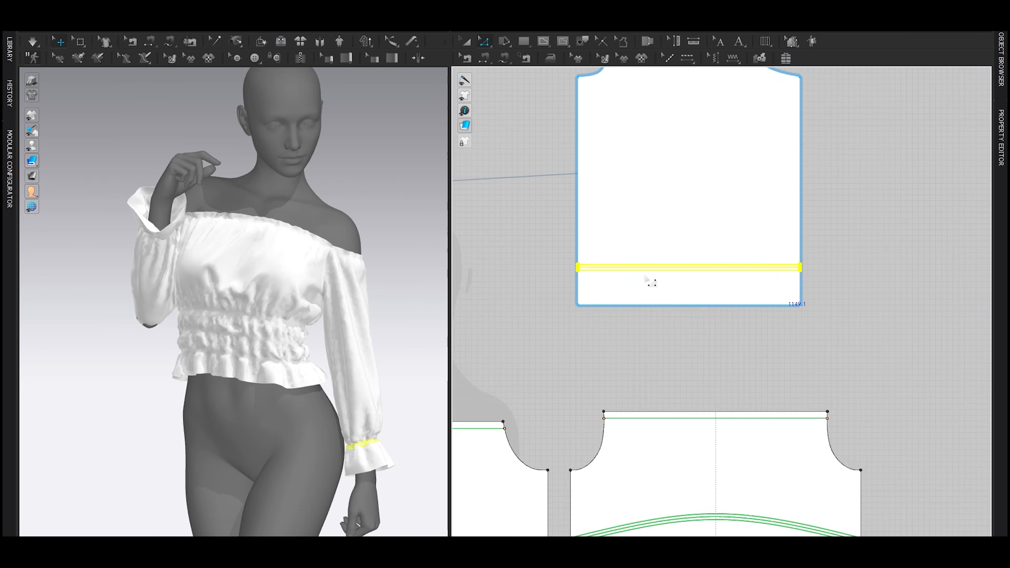
mouse_move(1000, 128)
left_click(907, 276)
left_click(907, 276)
left_click(529, 344)
key("space")
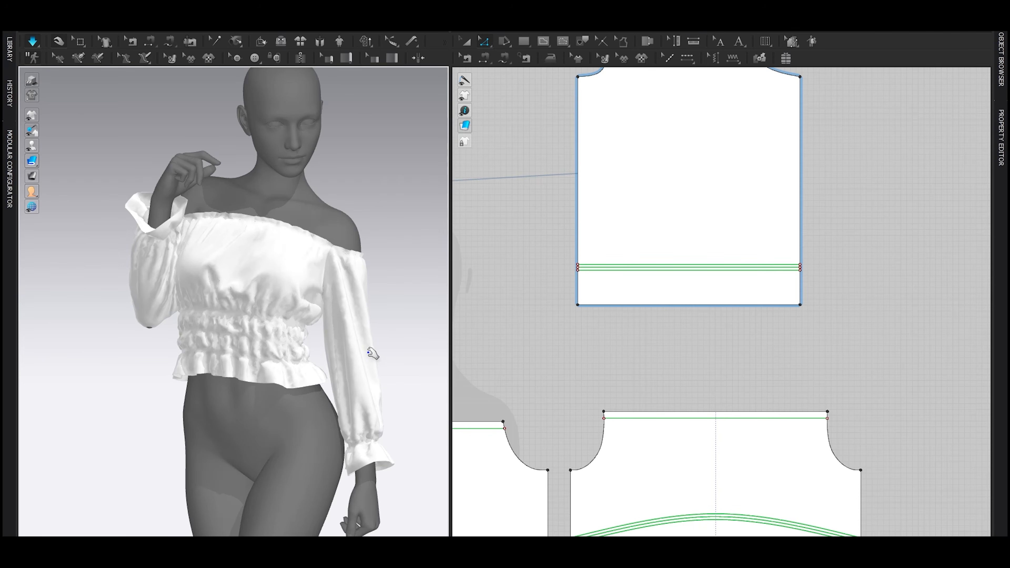
key("space")
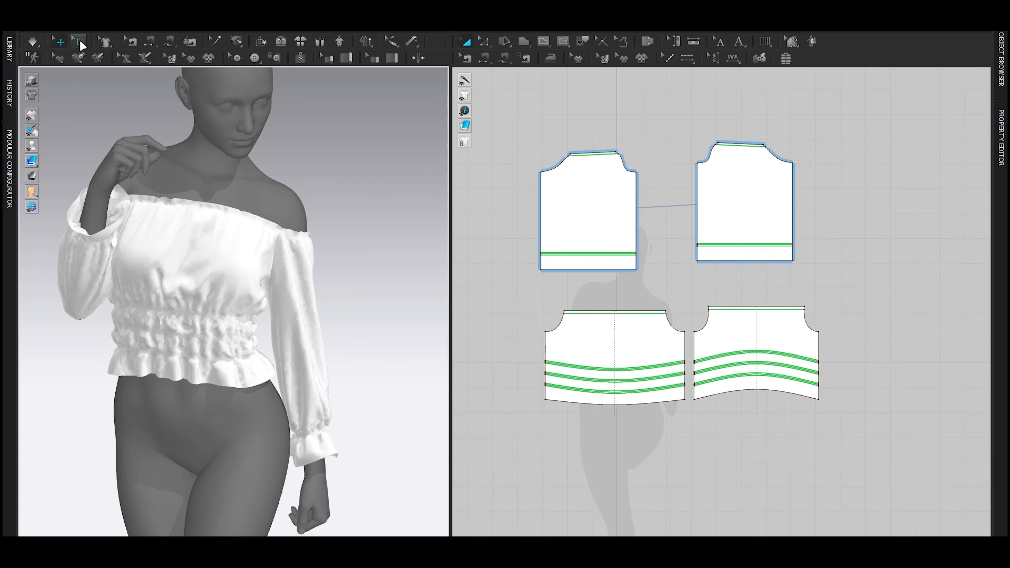
Step: Box-select the mesh of the gathered waist area on the front and back bodice patterns and subdivide it
left_click(79, 41)
left_click(110, 72)
scroll(502, 281, "up", 5)
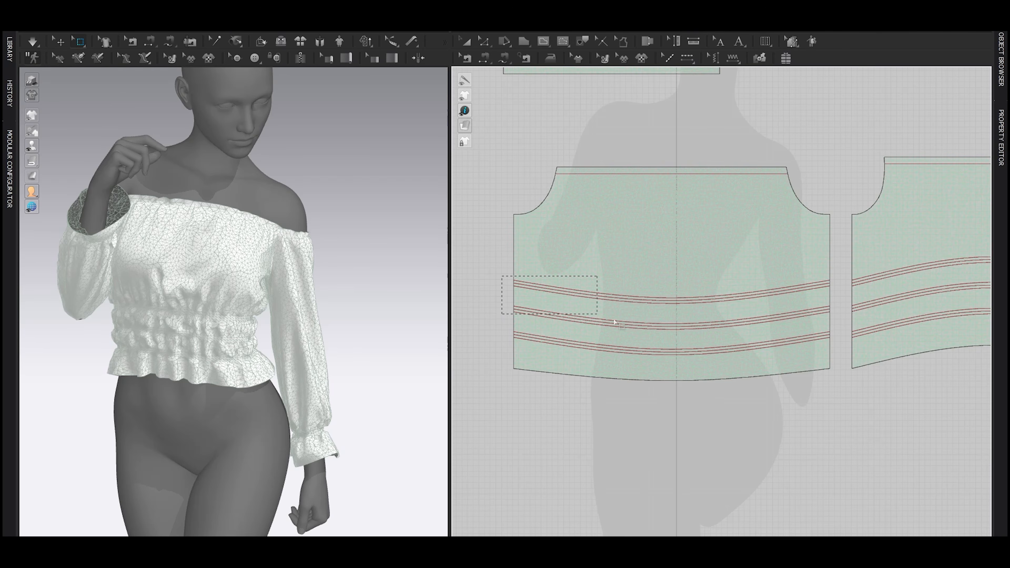
left_click_drag(797, 392, 841, 395)
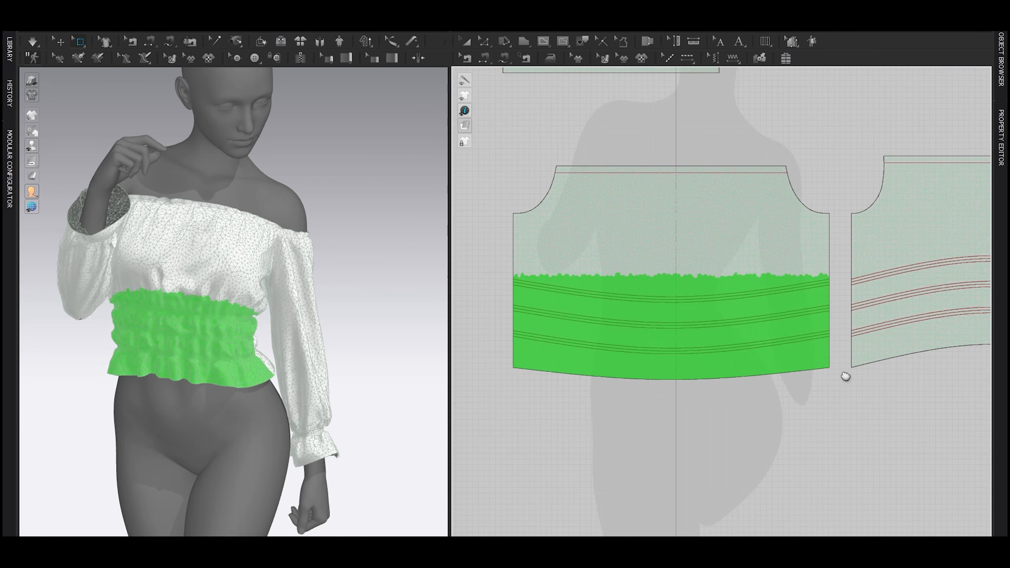
middle_click_drag(851, 372, 709, 352)
scroll(699, 269, "down", 2)
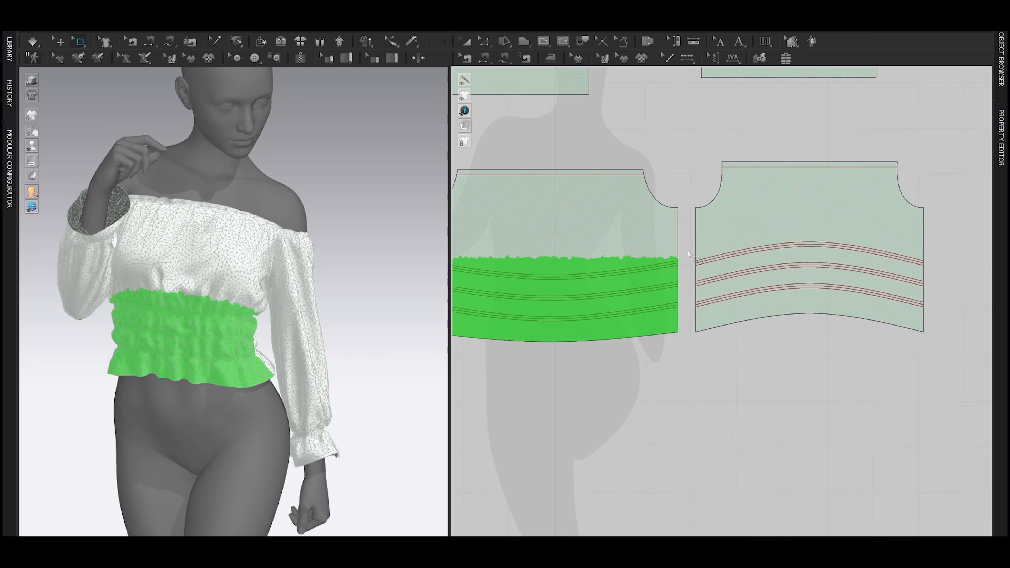
left_click_drag(919, 367, 932, 374)
scroll(818, 260, "up", 3)
left_click_drag(699, 218, 777, 252)
key("ctrl+z")
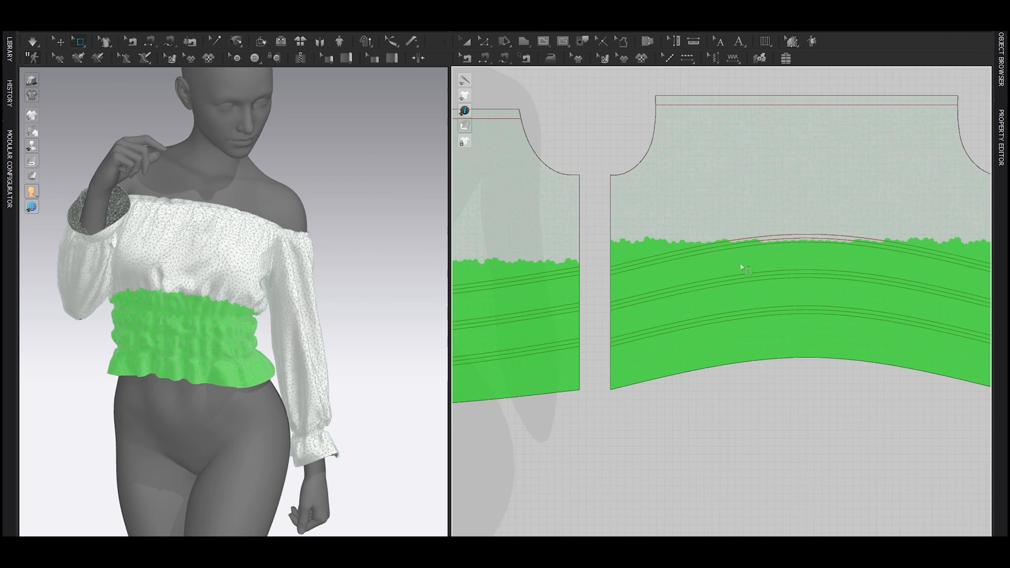
scroll(721, 265, "down", 3)
left_click_drag(667, 250, 922, 297)
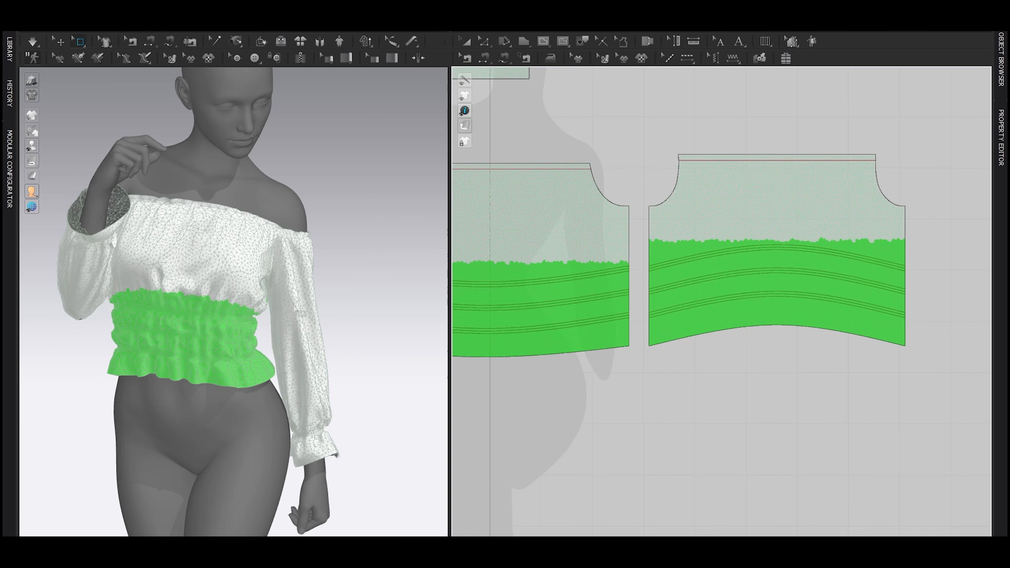
scroll(230, 323, "up", 5)
right_click(243, 284)
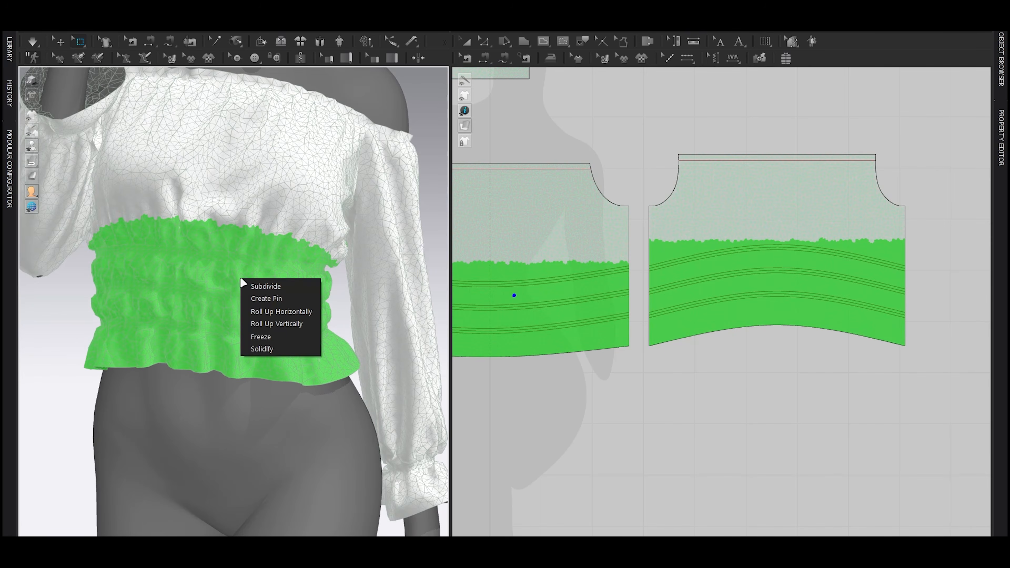
left_click(266, 311)
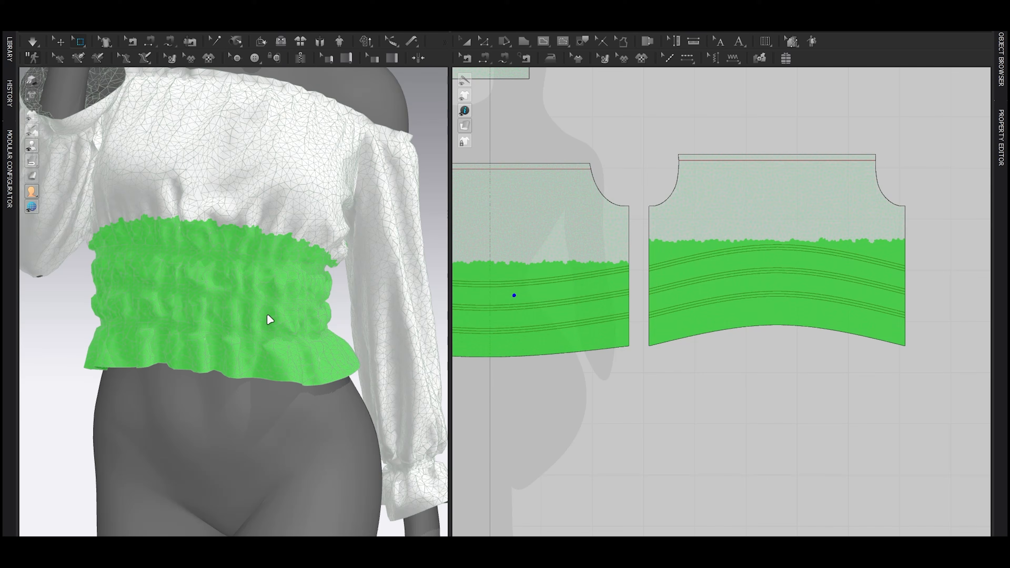
left_click(229, 281)
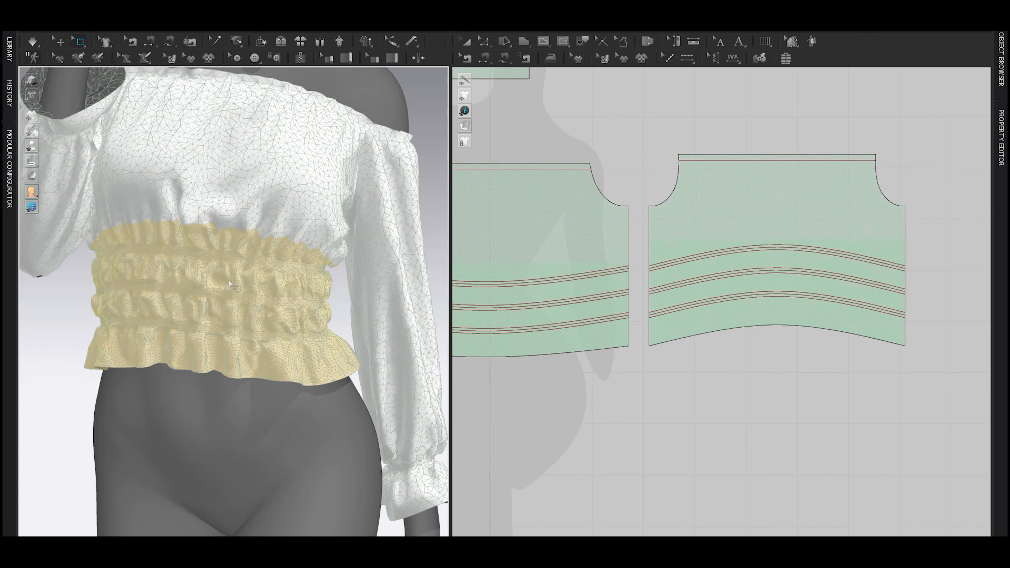
Step: Box-select the mesh along the neckline edges of both bodice patterns and both sleeves and subdivide it
scroll(588, 269, "up", 8)
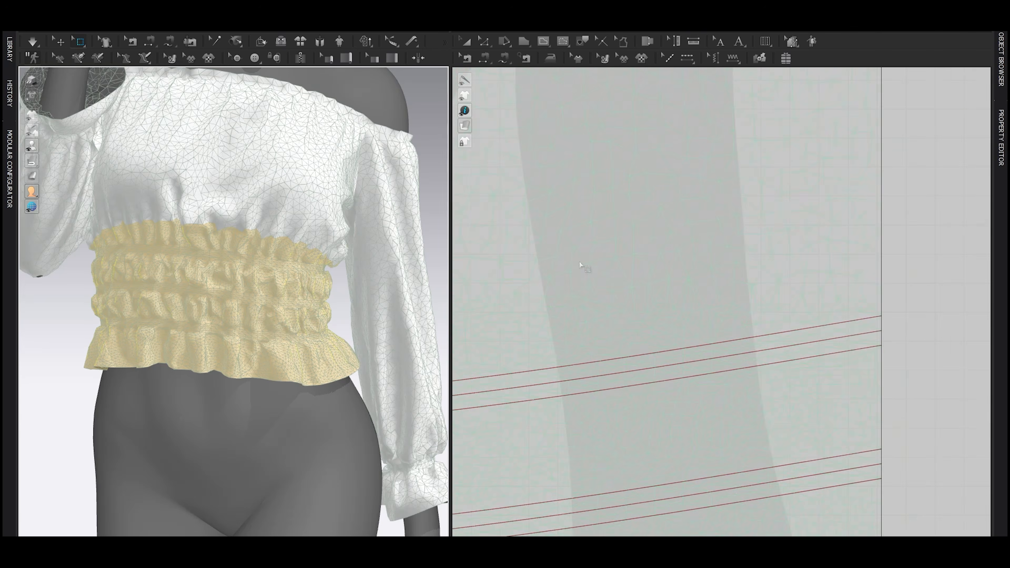
scroll(618, 380, "down", 6)
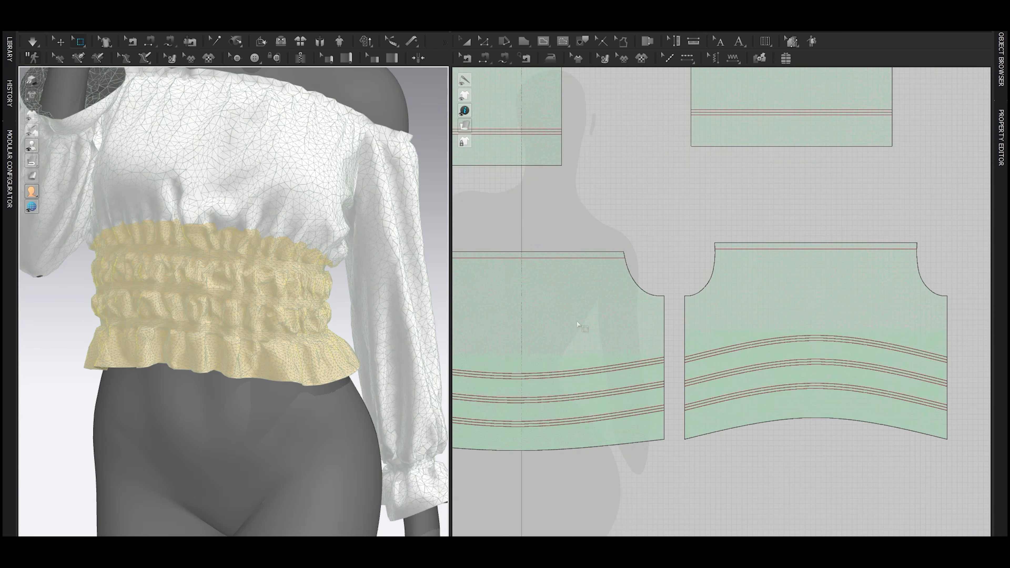
scroll(710, 260, "down", 1)
left_click_drag(664, 258, 807, 277)
scroll(597, 259, "down", 1)
middle_click_drag(473, 251, 568, 262)
left_click_drag(572, 265, 709, 289)
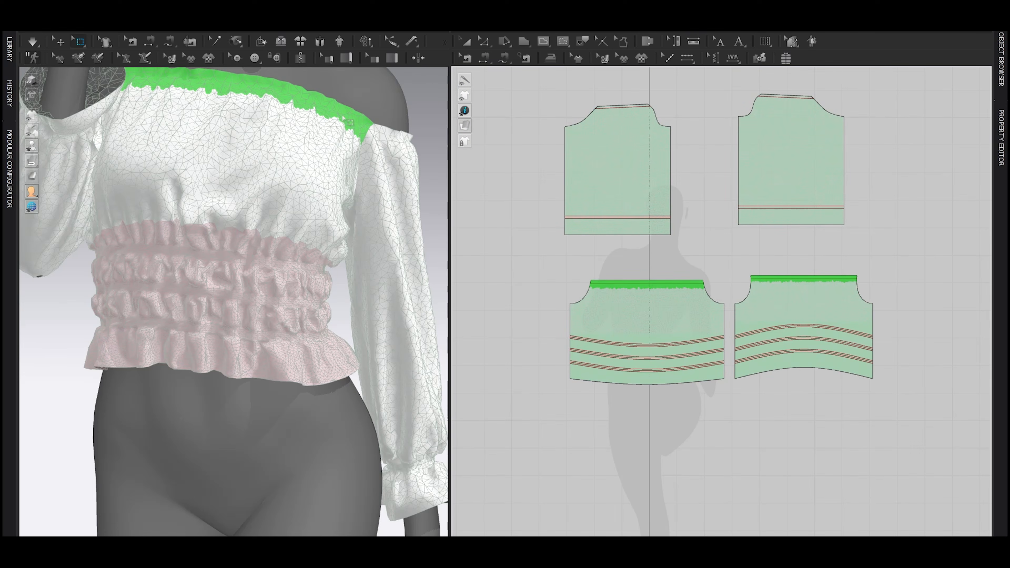
middle_click_drag(589, 99, 589, 125)
left_click_drag(590, 125, 658, 142)
left_click_drag(751, 116, 816, 125)
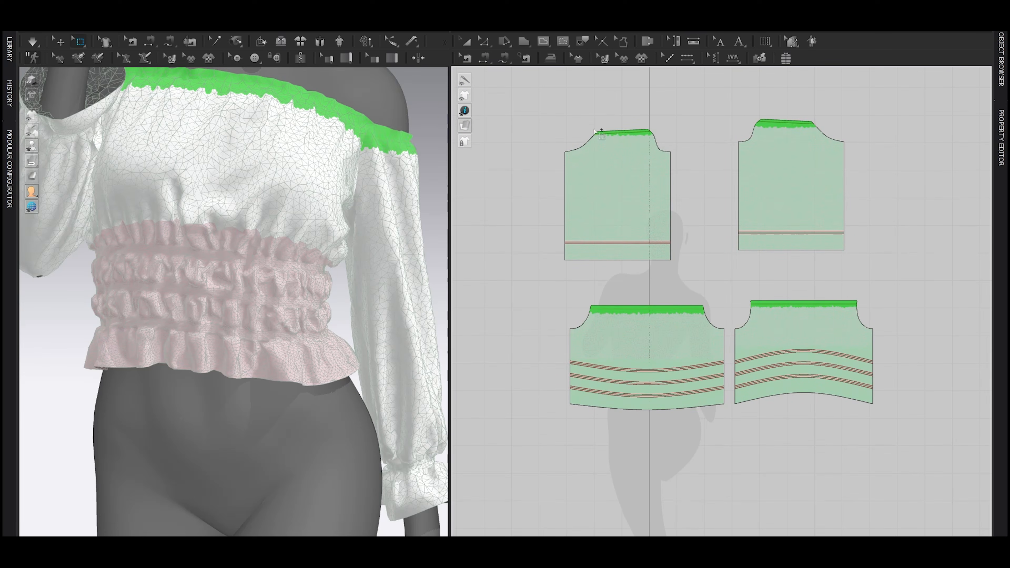
scroll(294, 185, "up", 3)
right_click(292, 183)
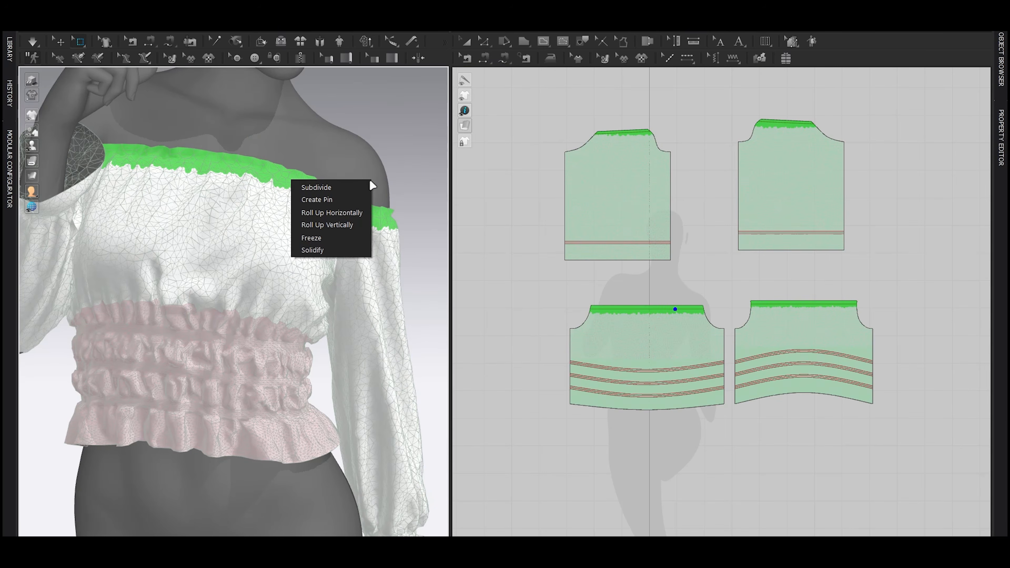
left_click(323, 187)
Step: Box-select the cuff area of the mesh at the lower end of both sleeves and subdivide it
left_click_drag(554, 237, 676, 268)
left_click_drag(731, 230, 868, 265, "shift")
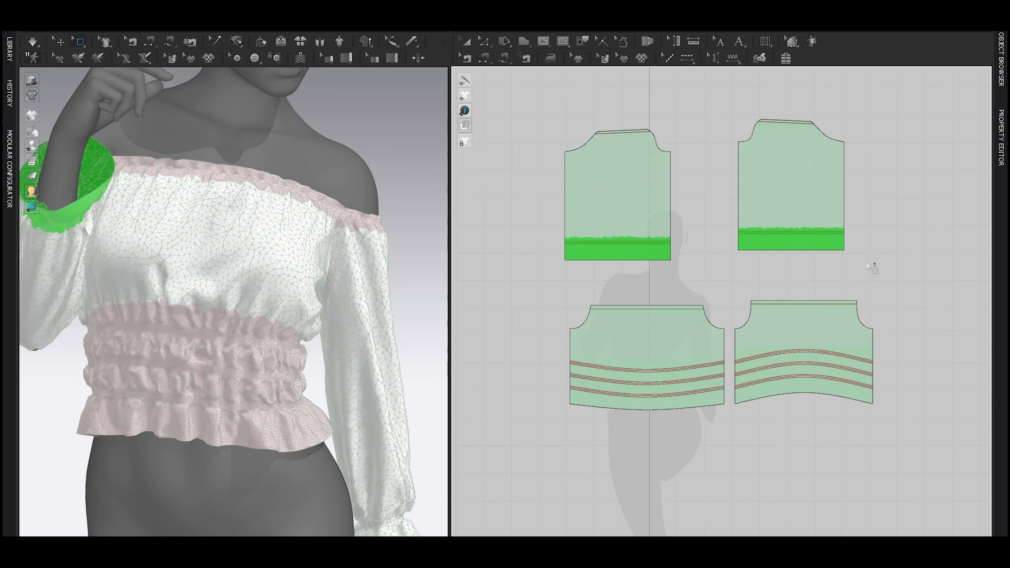
scroll(240, 272, "down", 3)
middle_click_drag(361, 480, 328, 403)
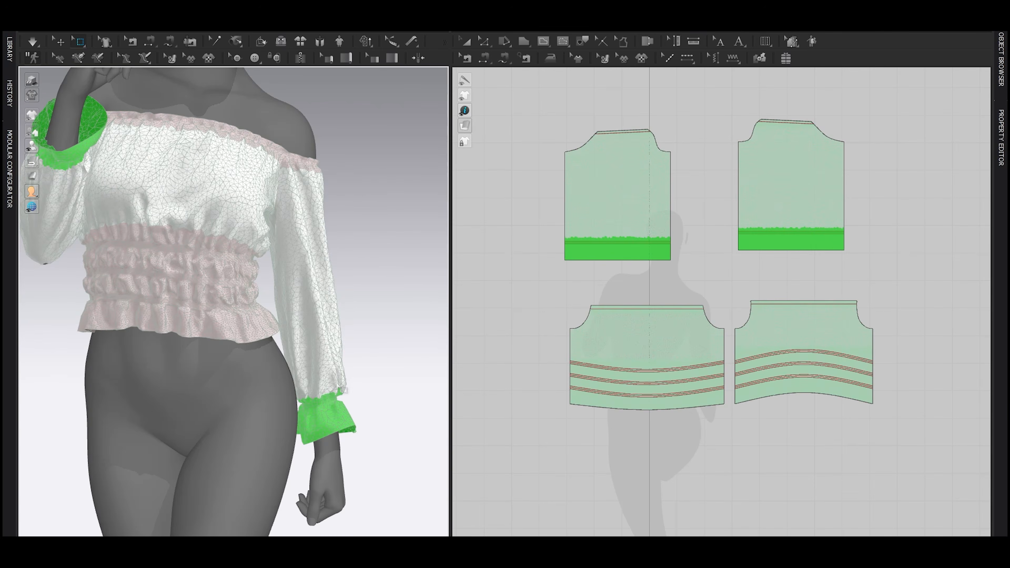
right_click(329, 405)
left_click(351, 406)
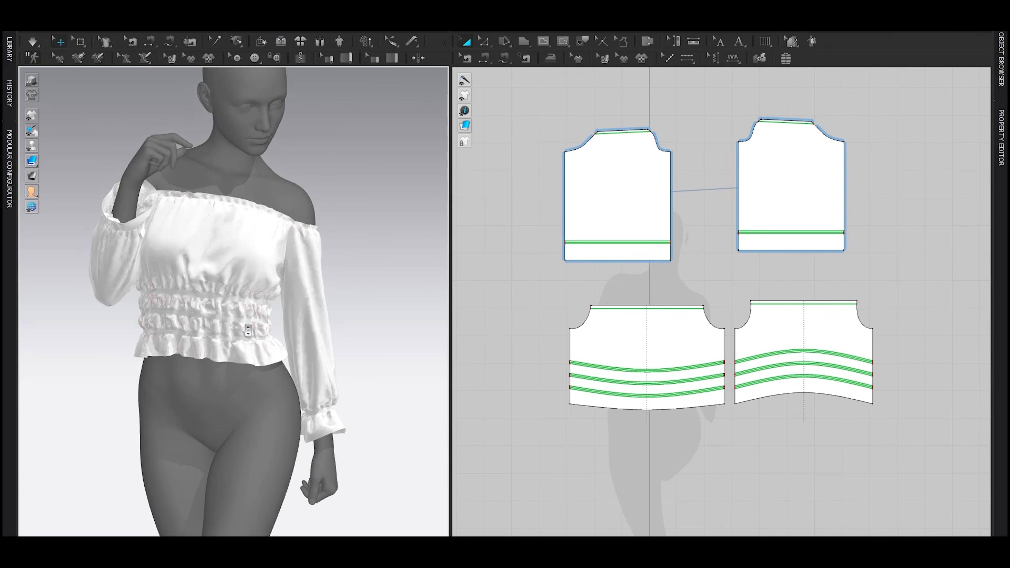
Step: Select all the patterns, set their particle distance to 6 and simulate the garment
scroll(247, 330, "up", 3)
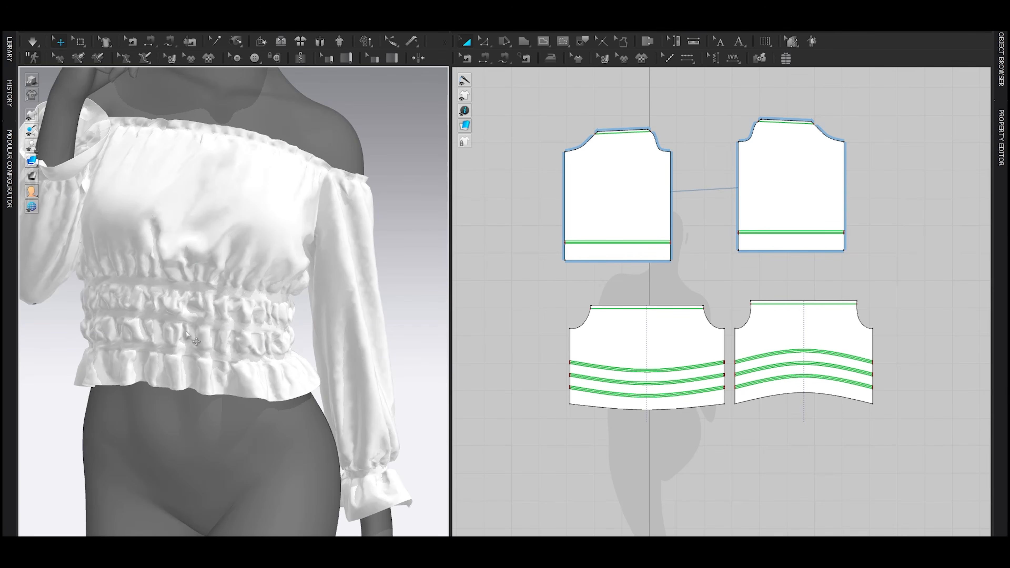
key("ctrl+a")
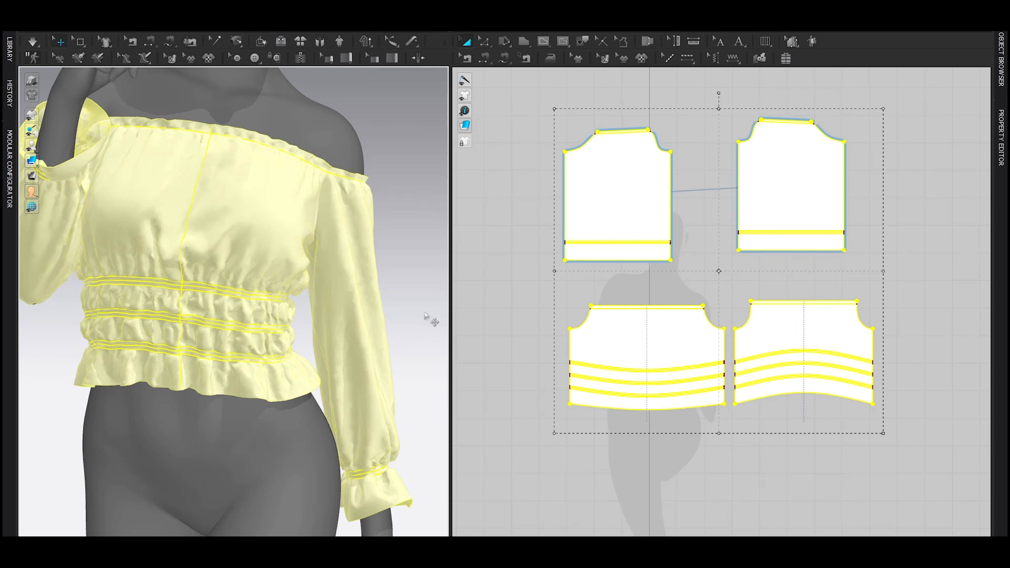
left_click(507, 366)
type("6")
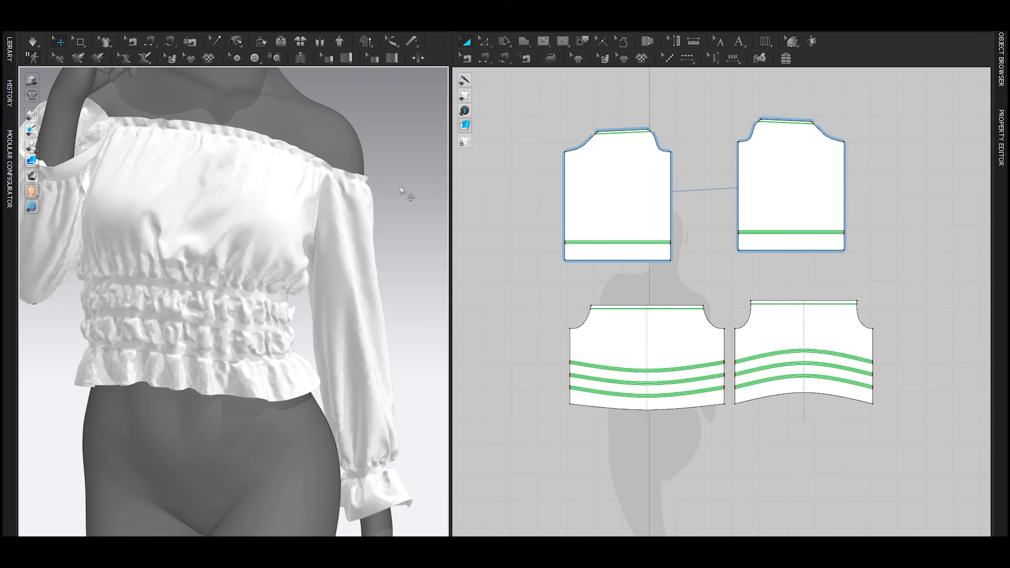
key("space")
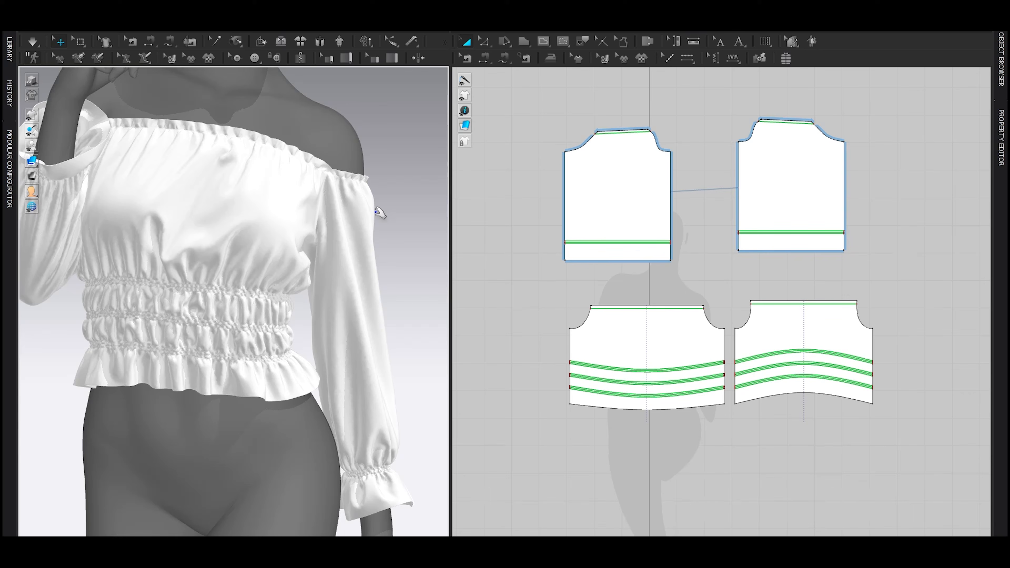
Step: Inspect the gathers at the waist, neckline and cuffs from several angles, with the avatar hidden and shown
key("shift+a")
right_click_drag(277, 299, 257, 311)
scroll(259, 311, "up", 4)
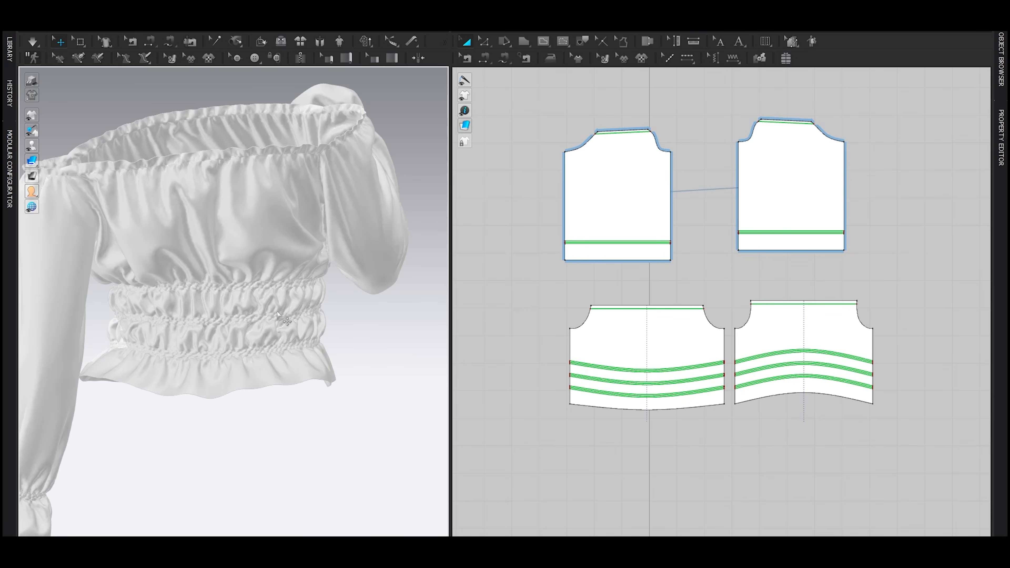
right_click_drag(329, 338, 293, 348)
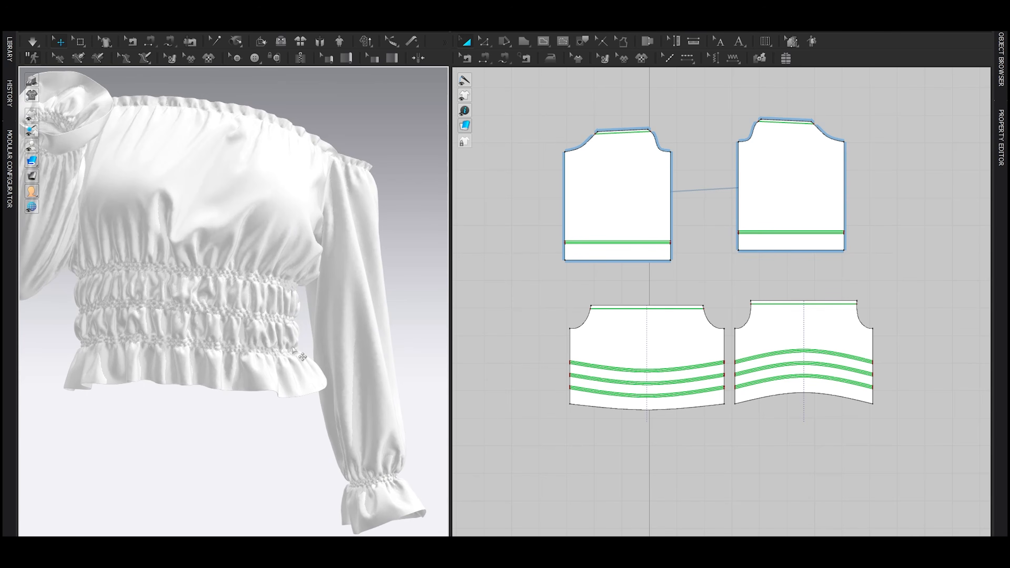
scroll(228, 337, "up", 4)
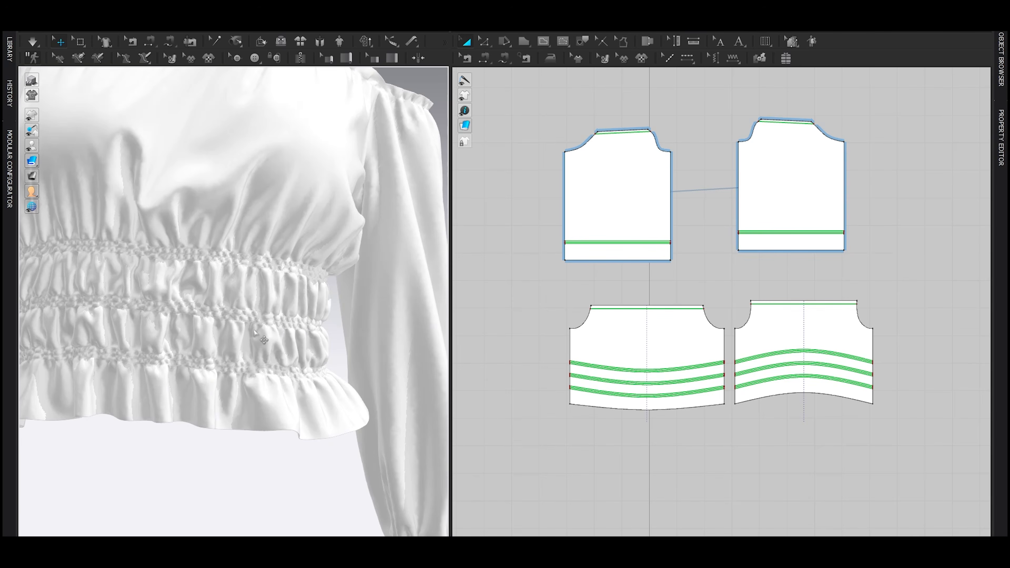
scroll(255, 333, "down", 6)
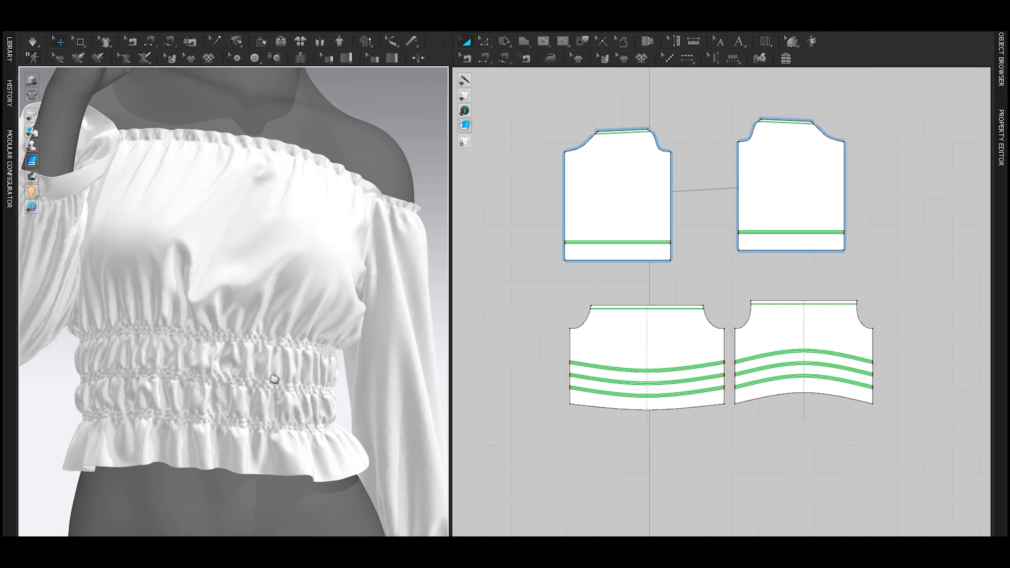
scroll(274, 379, "down", 3)
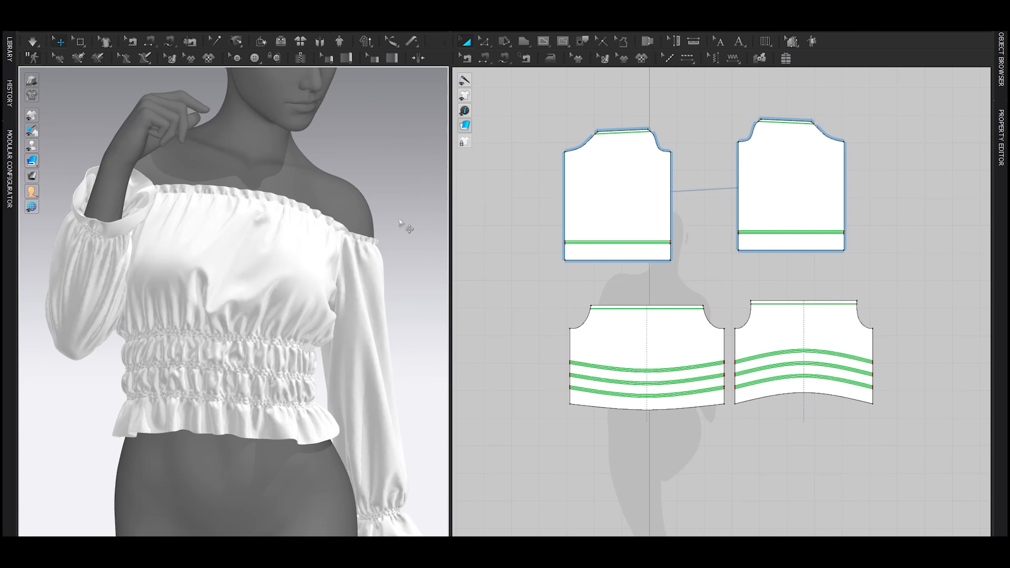